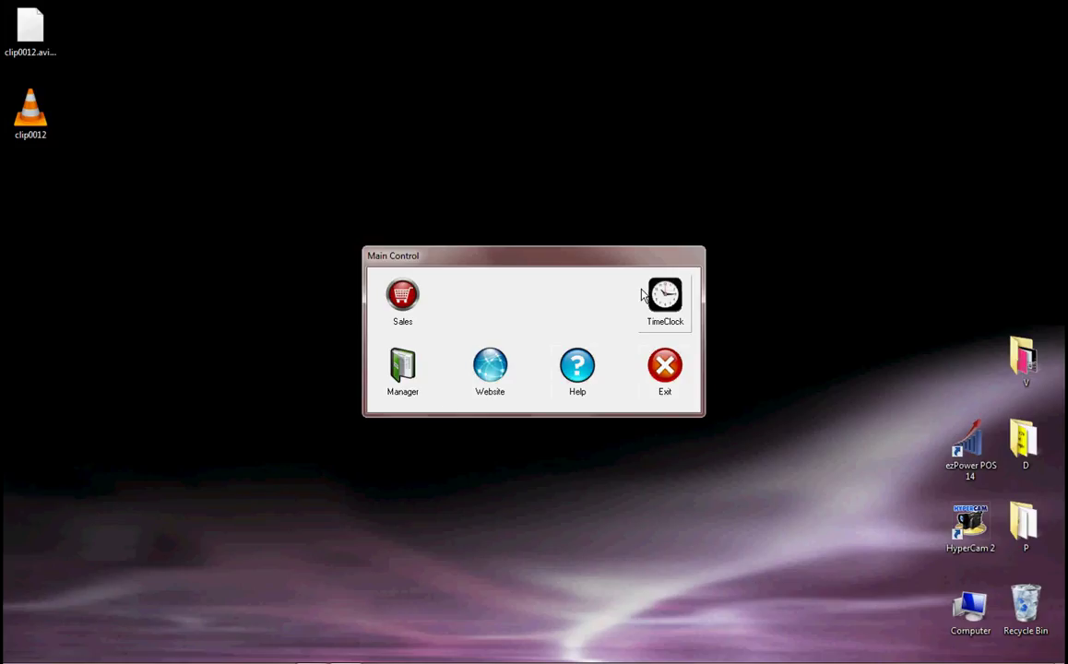
Check the employees' clock-in records in the TimeClock, and close it.
{"action": "left_click", "coordinate": [666, 307]}
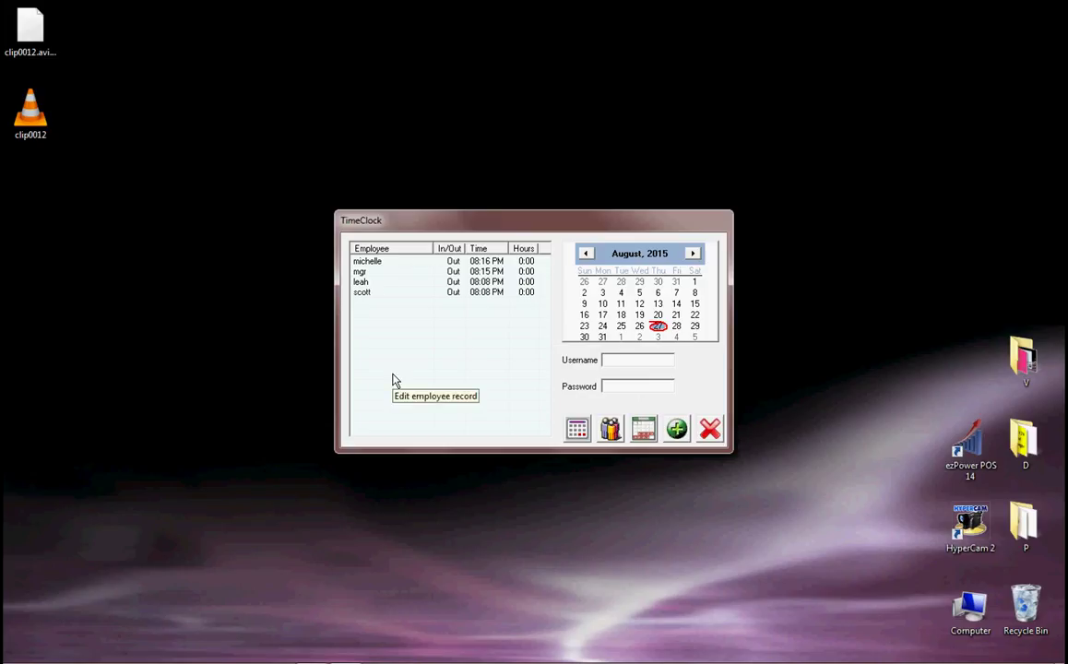
{"action": "left_click", "coordinate": [710, 429]}
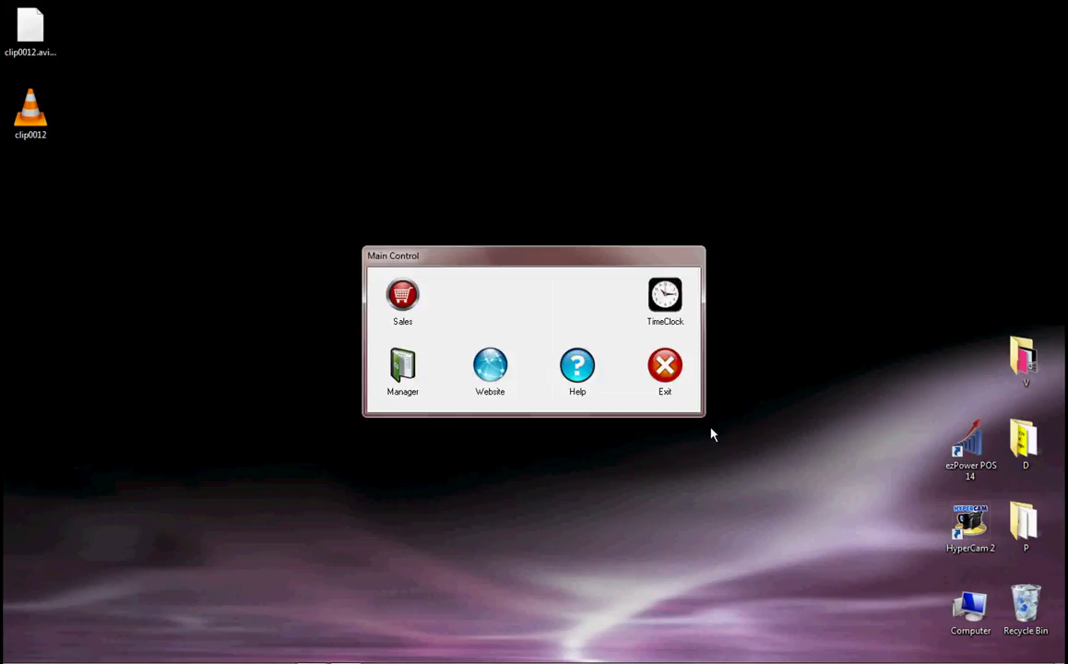
Book the second customer in the saved list for a 2:30 PM appointment on 8/27/2015 with the first stylist.
{"action": "left_click", "coordinate": [403, 297]}
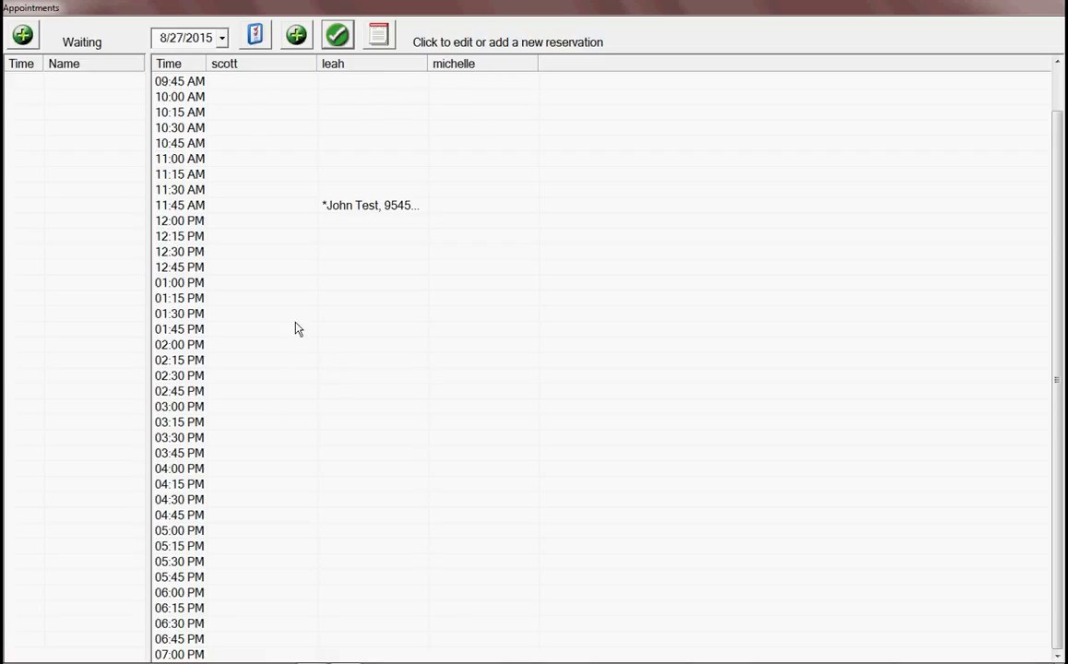
{"action": "left_click", "coordinate": [237, 382]}
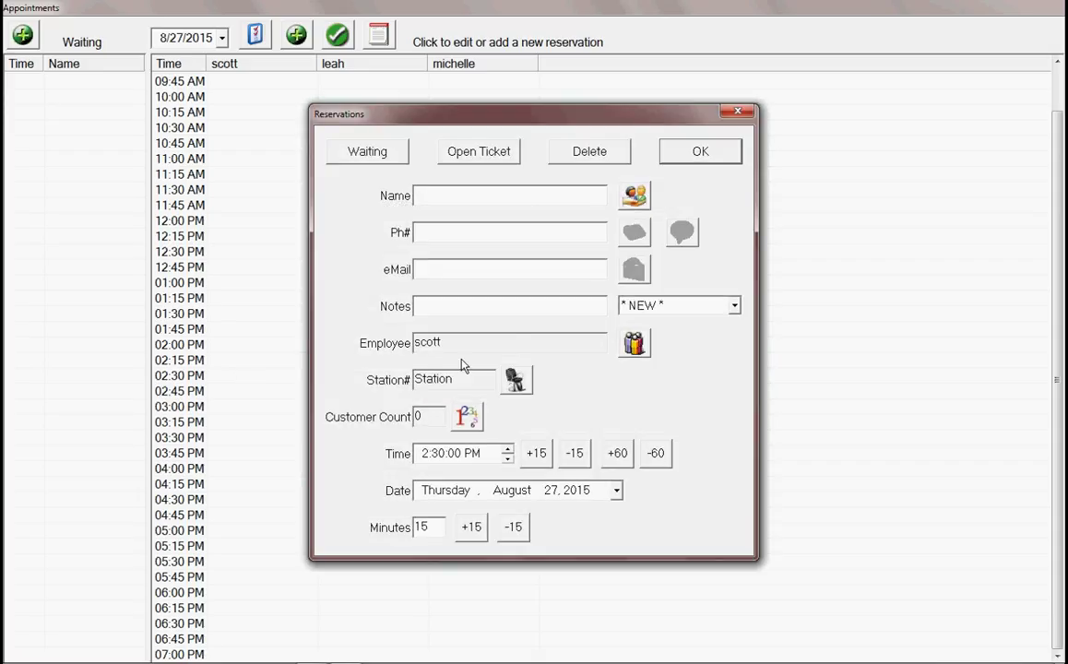
{"action": "left_click", "coordinate": [635, 195]}
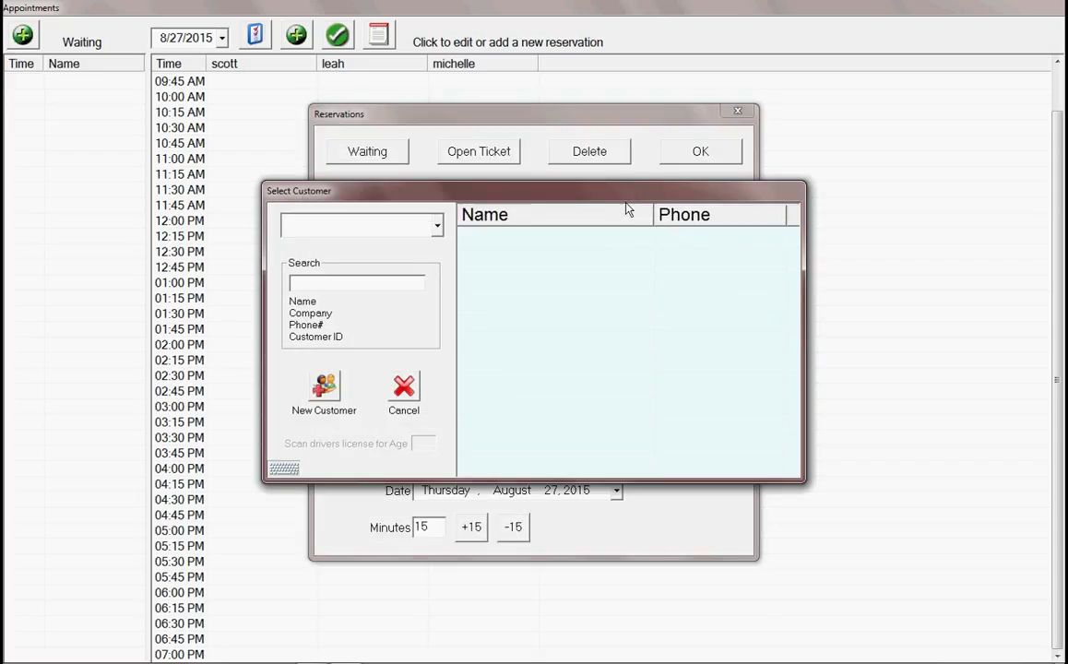
{"action": "left_click", "coordinate": [437, 225]}
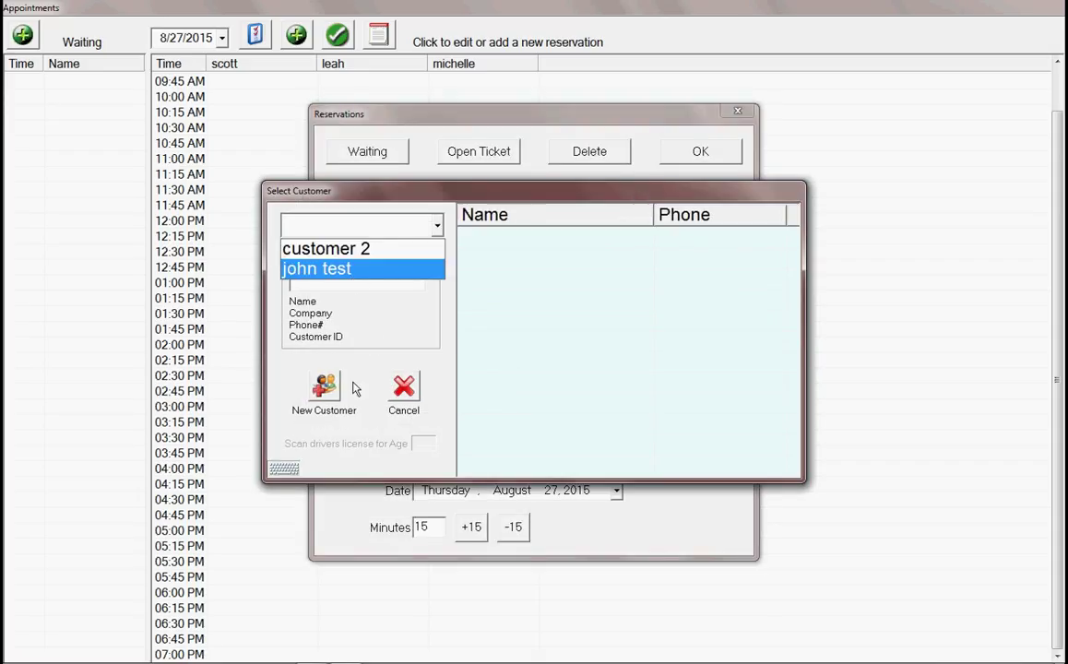
{"action": "left_click", "coordinate": [329, 389]}
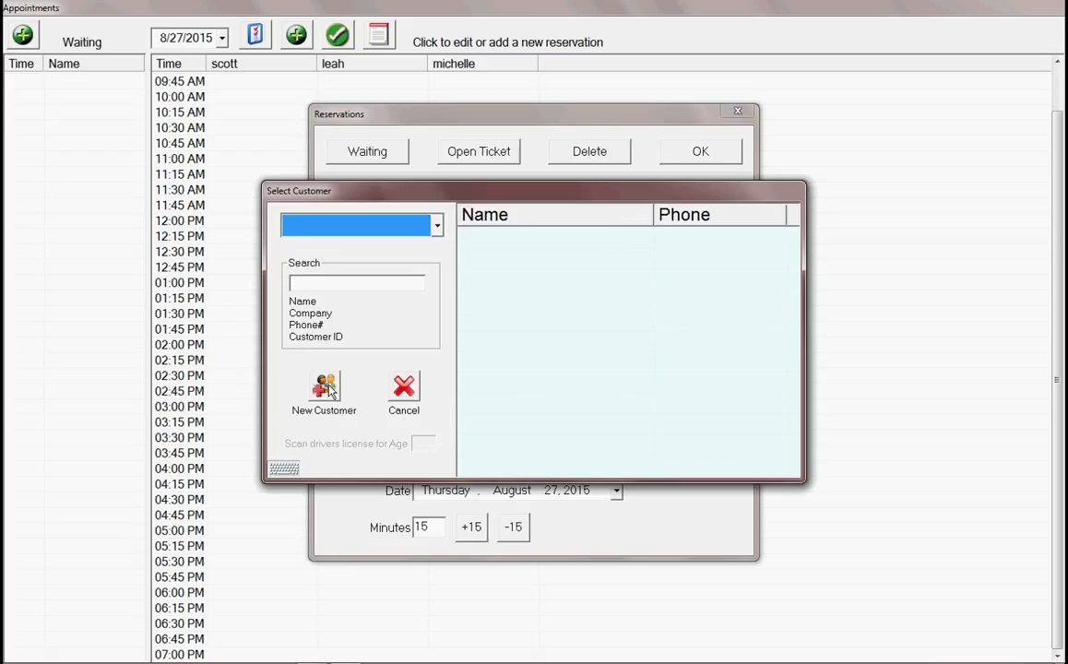
{"action": "left_click", "coordinate": [437, 225]}
{"action": "left_click", "coordinate": [363, 273]}
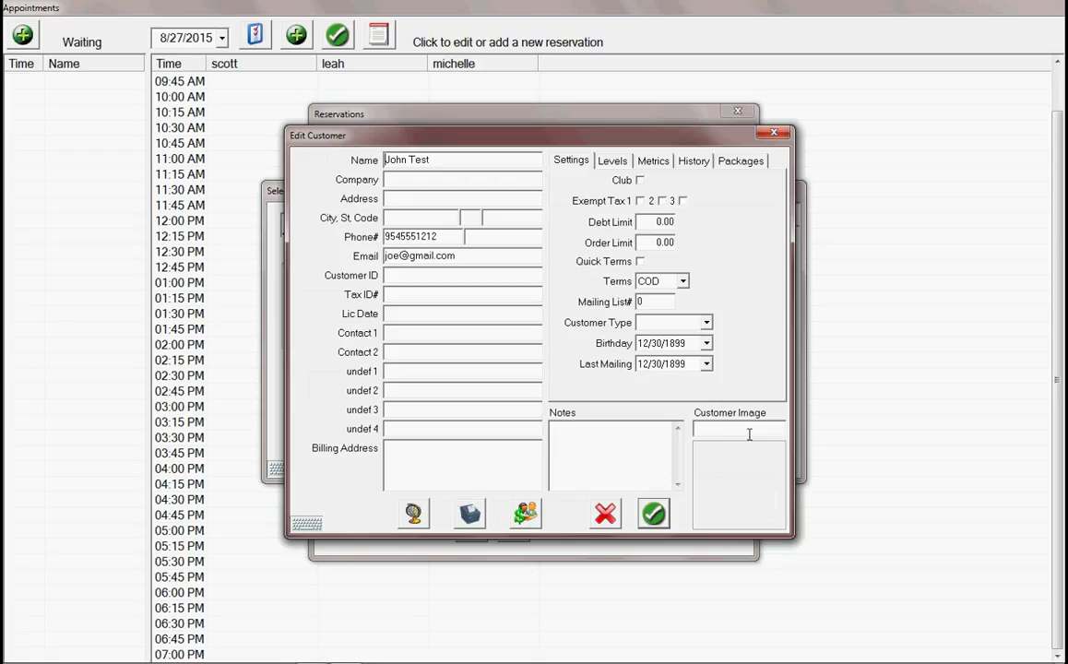
{"action": "left_click", "coordinate": [653, 514]}
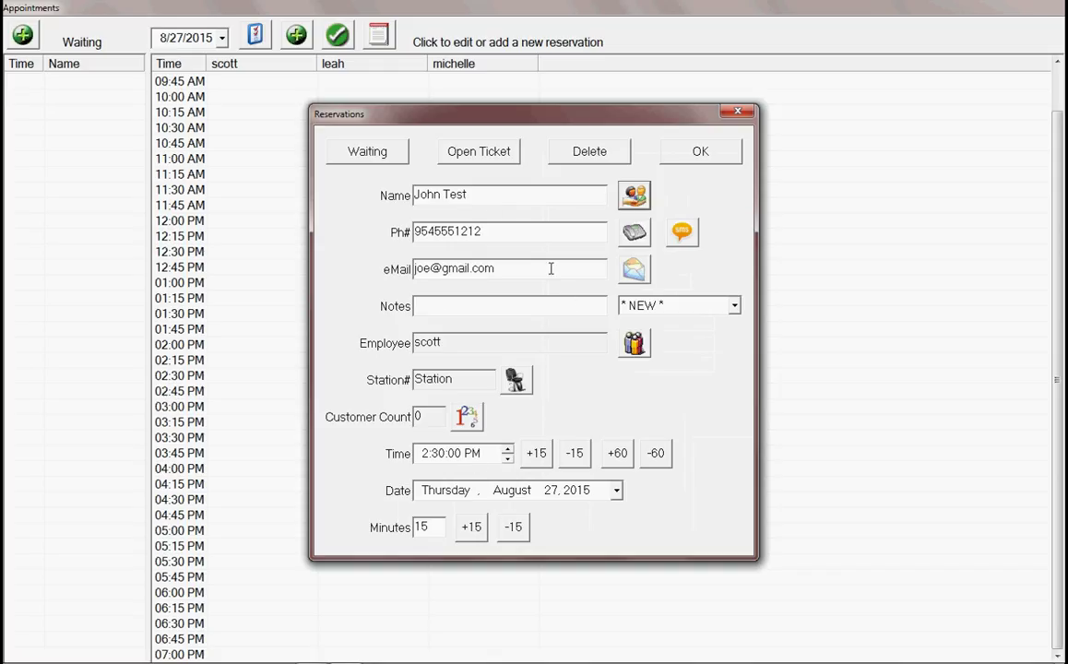
{"action": "left_click", "coordinate": [703, 155]}
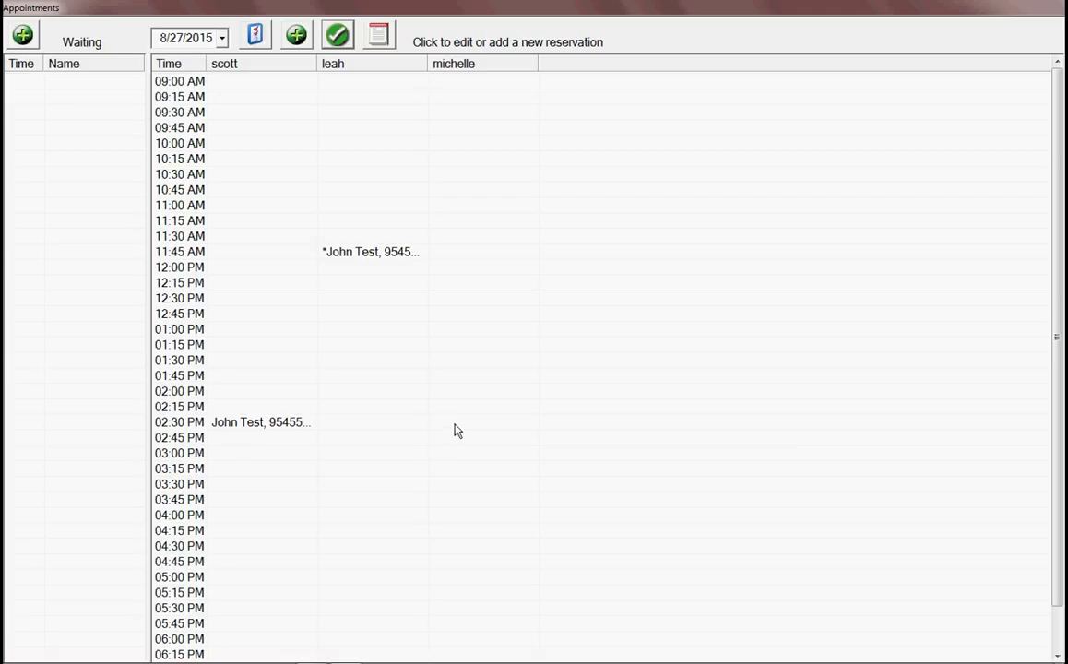
Book Customer 2 for a 3:15 PM appointment on 8/27/2015 with the second stylist.
{"action": "left_click", "coordinate": [366, 477]}
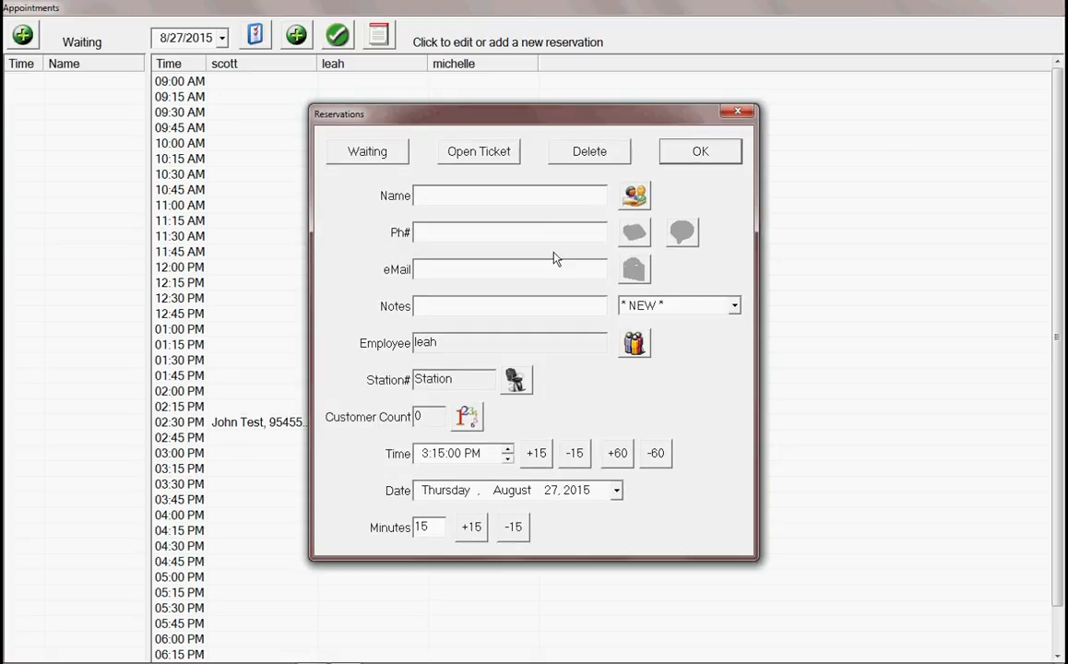
{"action": "left_click", "coordinate": [634, 196]}
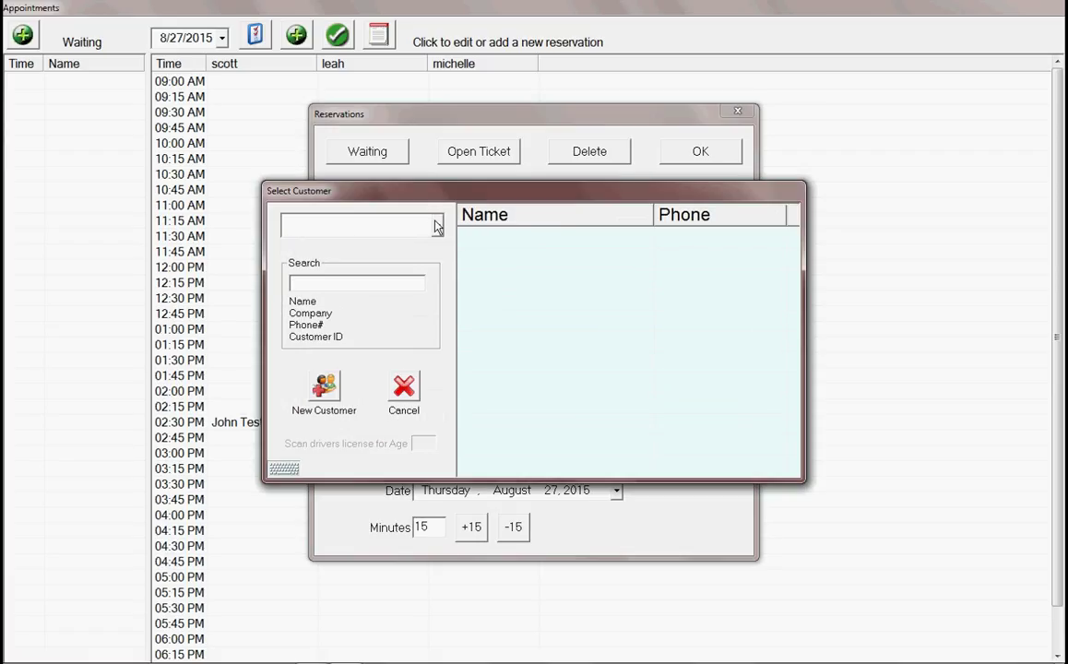
{"action": "left_click", "coordinate": [403, 225]}
{"action": "left_click", "coordinate": [382, 249]}
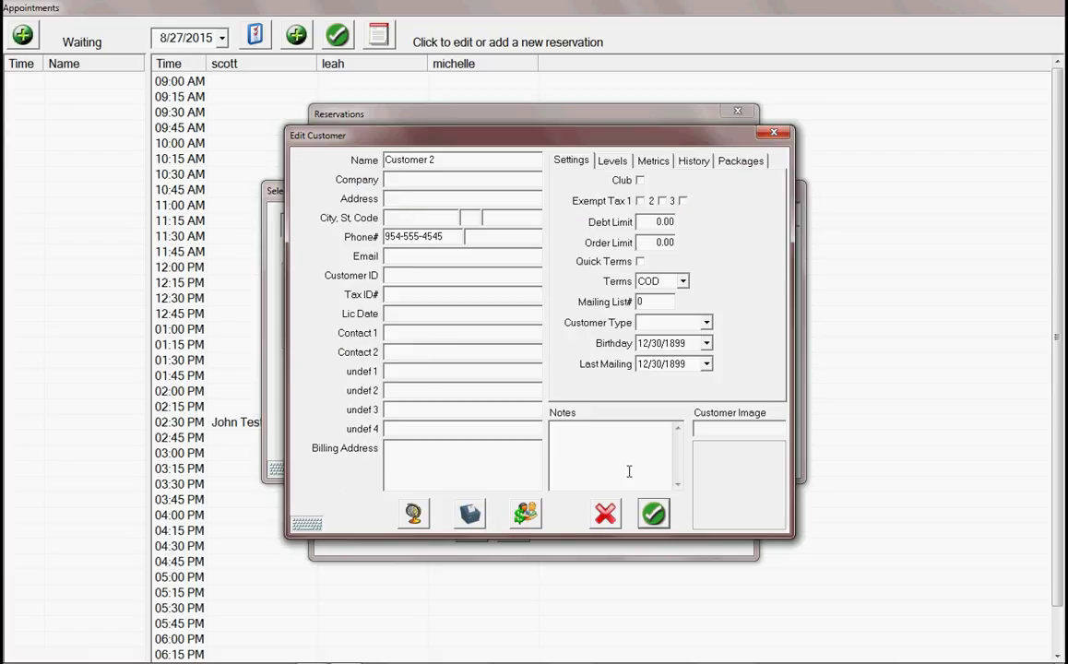
{"action": "left_click", "coordinate": [657, 517]}
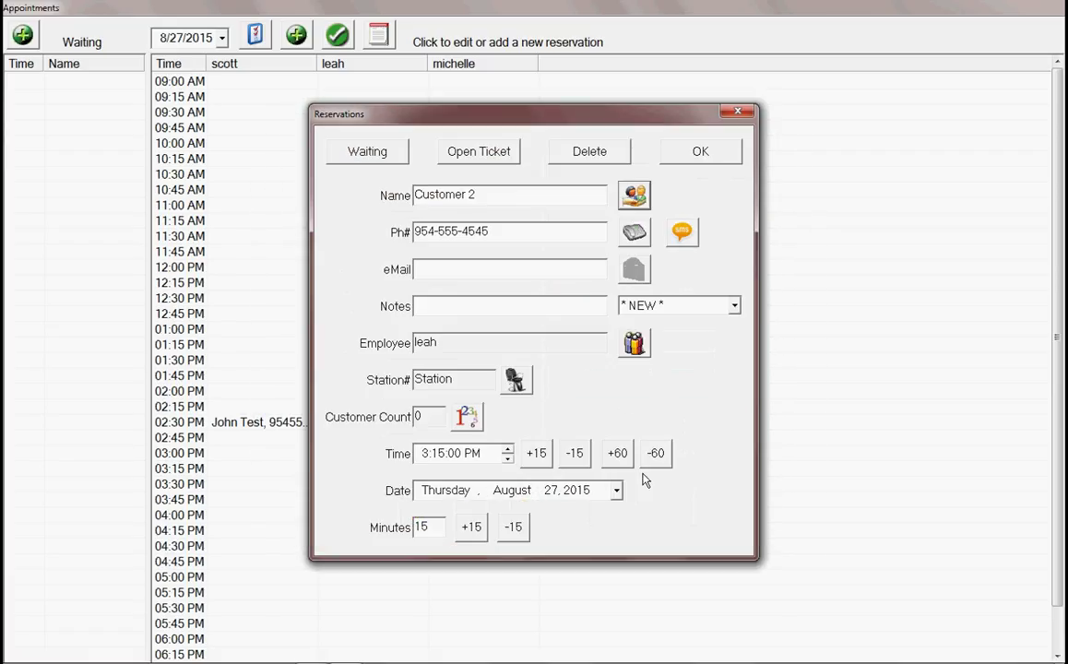
{"action": "left_click", "coordinate": [707, 155]}
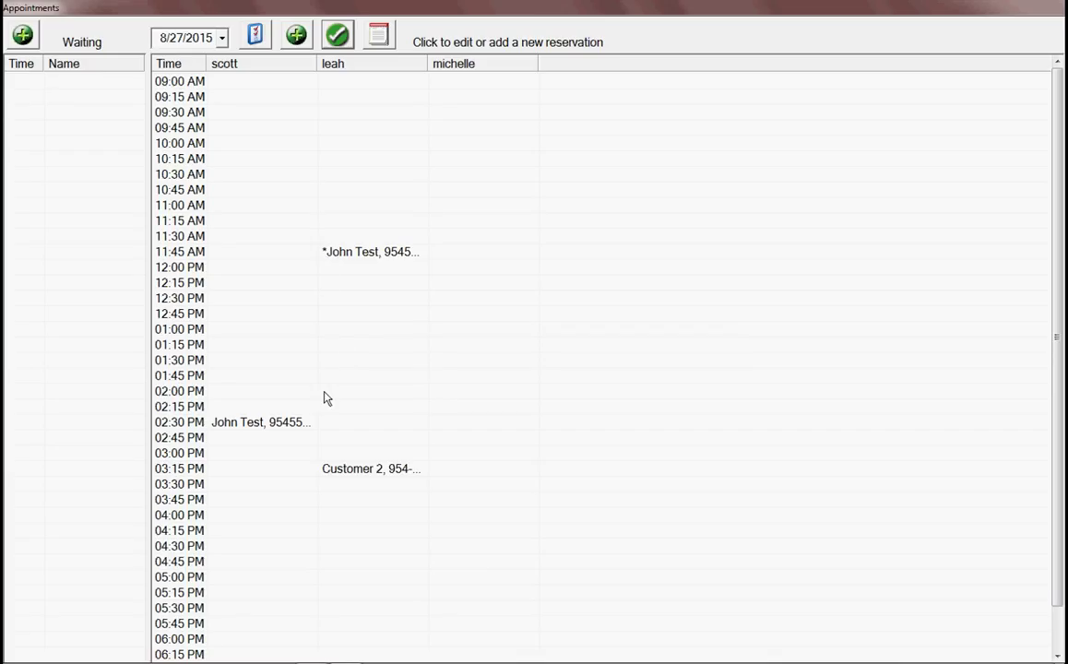
Review the email and text message forms of the 2:30 PM reservation without sending anything, and close the reservation.
{"action": "left_click", "coordinate": [273, 428]}
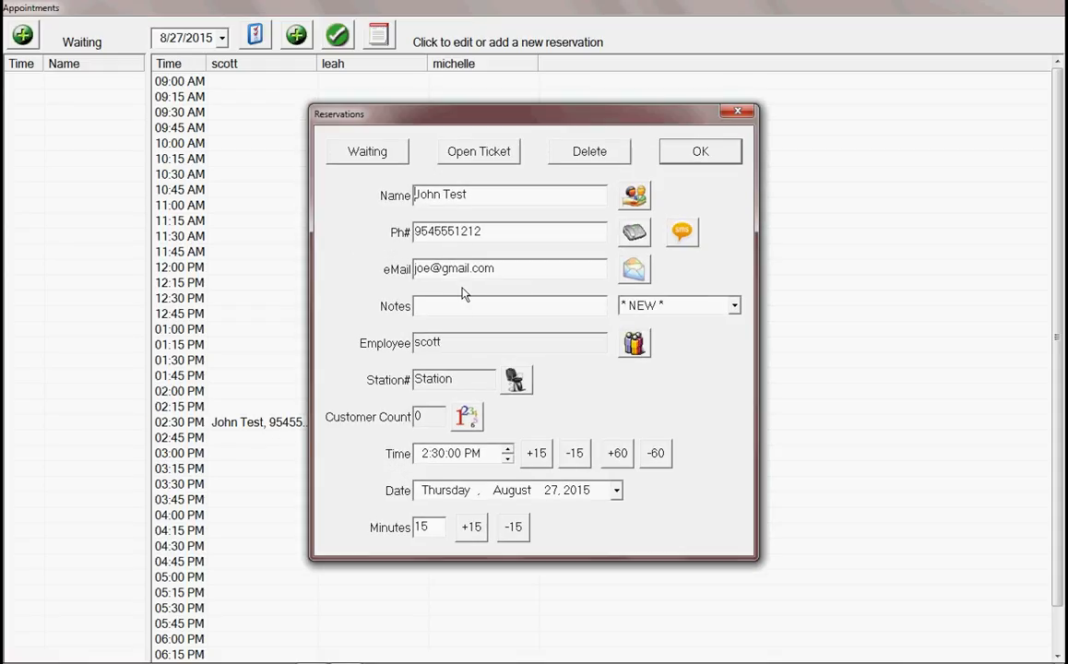
{"action": "left_click", "coordinate": [636, 270]}
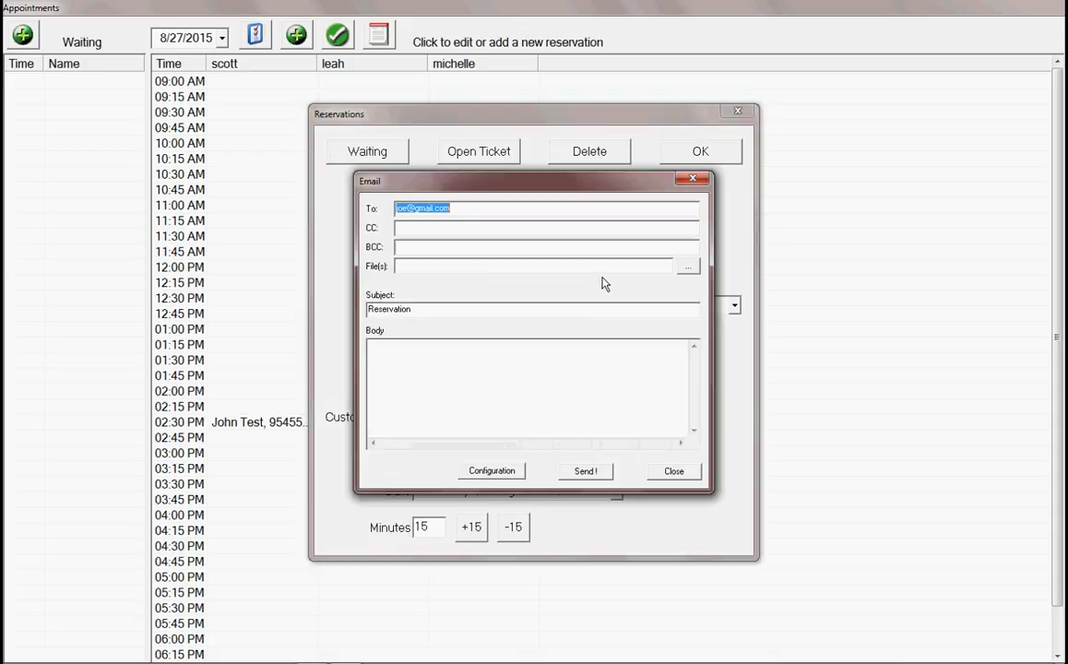
{"action": "left_click", "coordinate": [674, 471]}
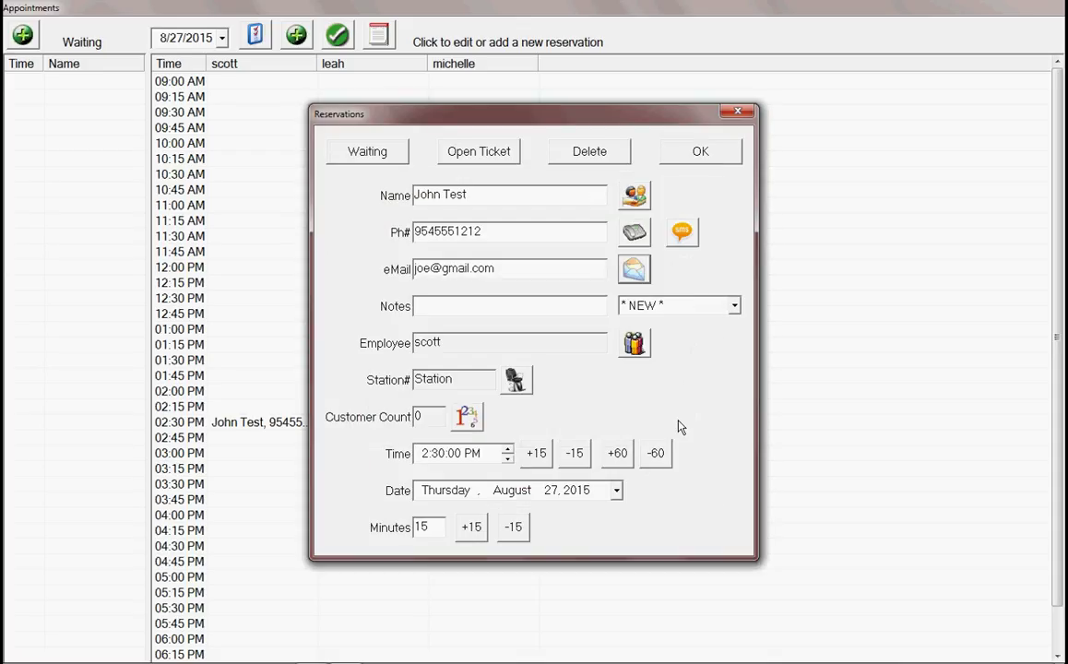
{"action": "left_click", "coordinate": [683, 233]}
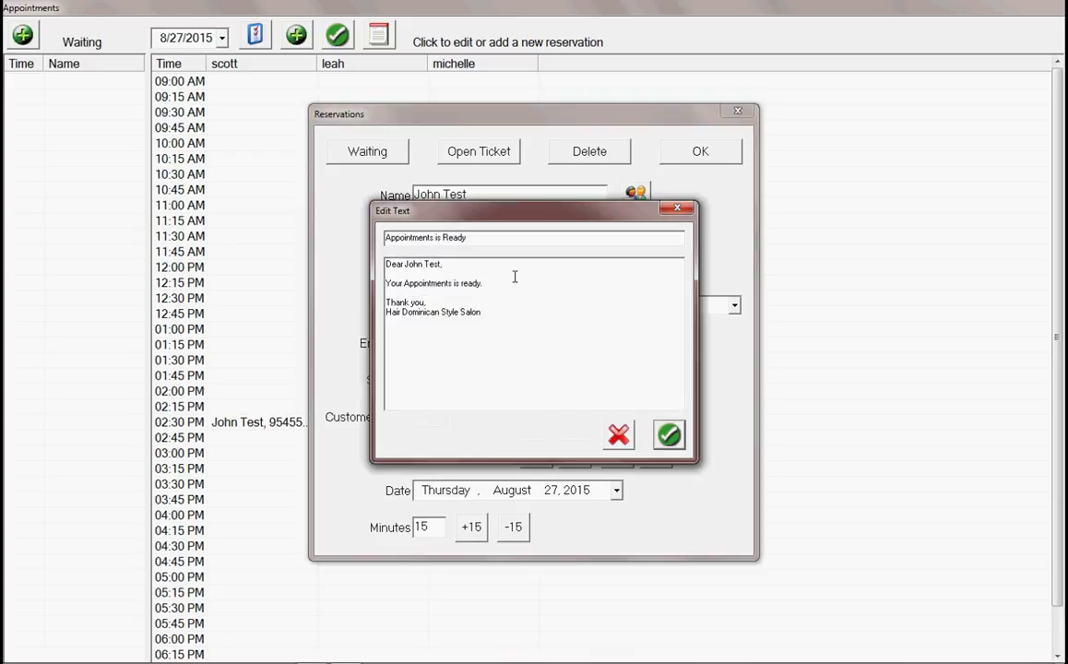
{"action": "left_click", "coordinate": [676, 209]}
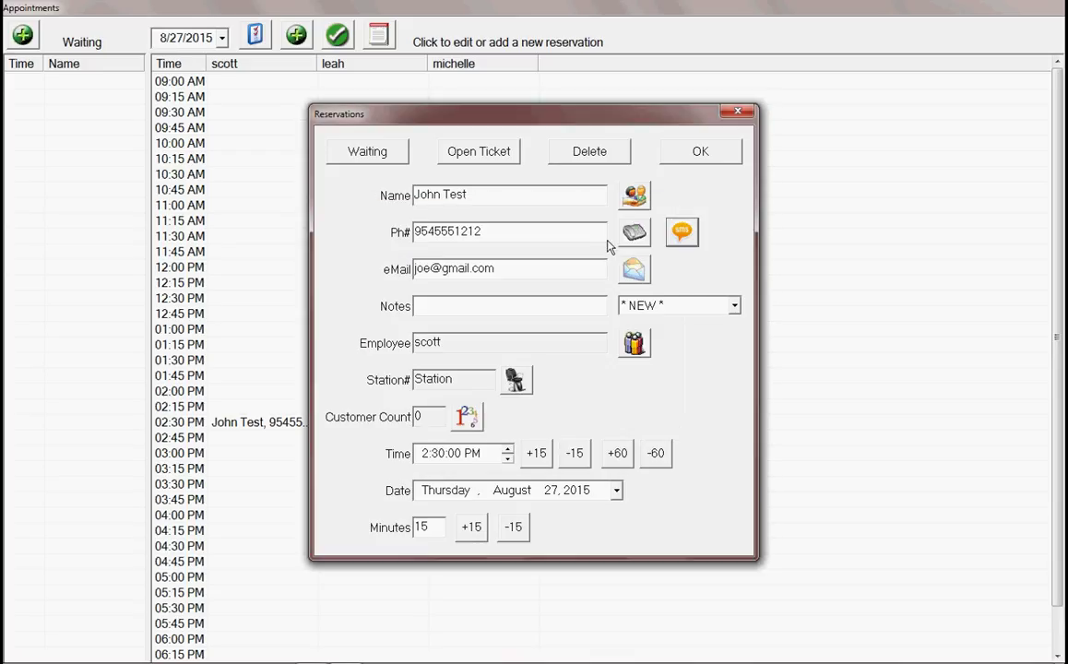
{"action": "left_click", "coordinate": [701, 153]}
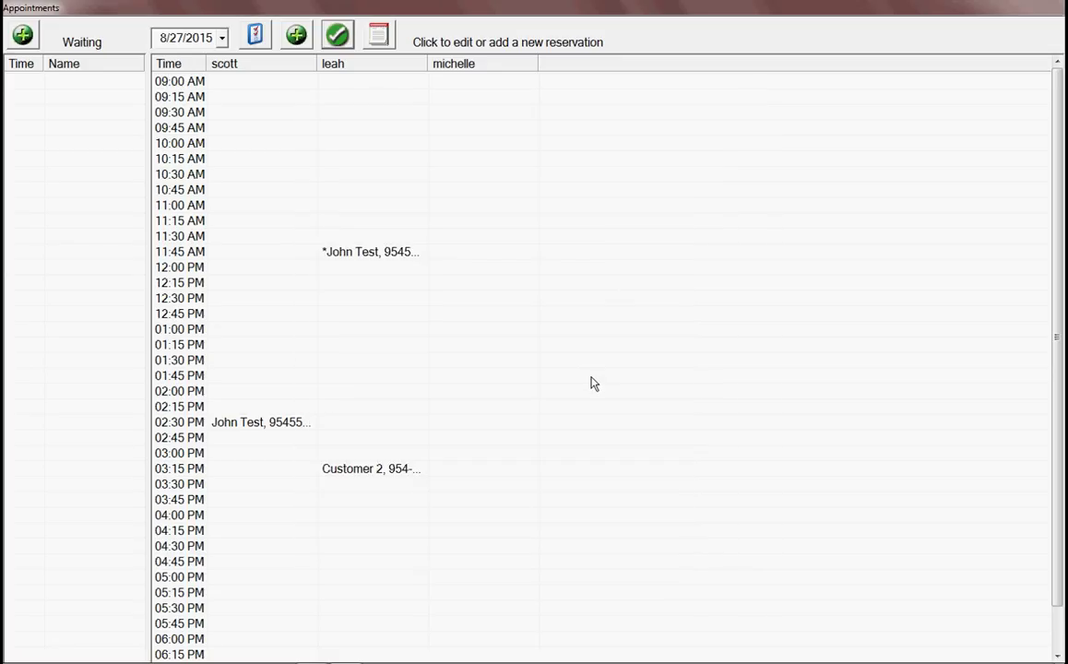
Open a ticket from the 2:30 PM reservation and add a Clipper Cut from Mens Cuts to the sale.
{"action": "left_click", "coordinate": [270, 428]}
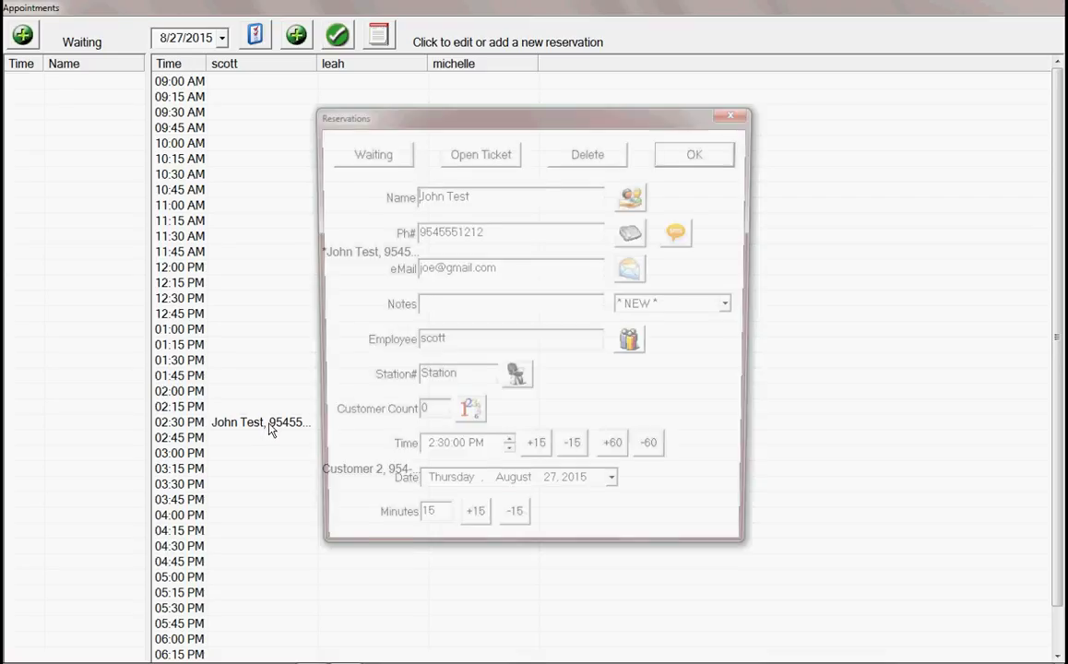
{"action": "left_click", "coordinate": [494, 155]}
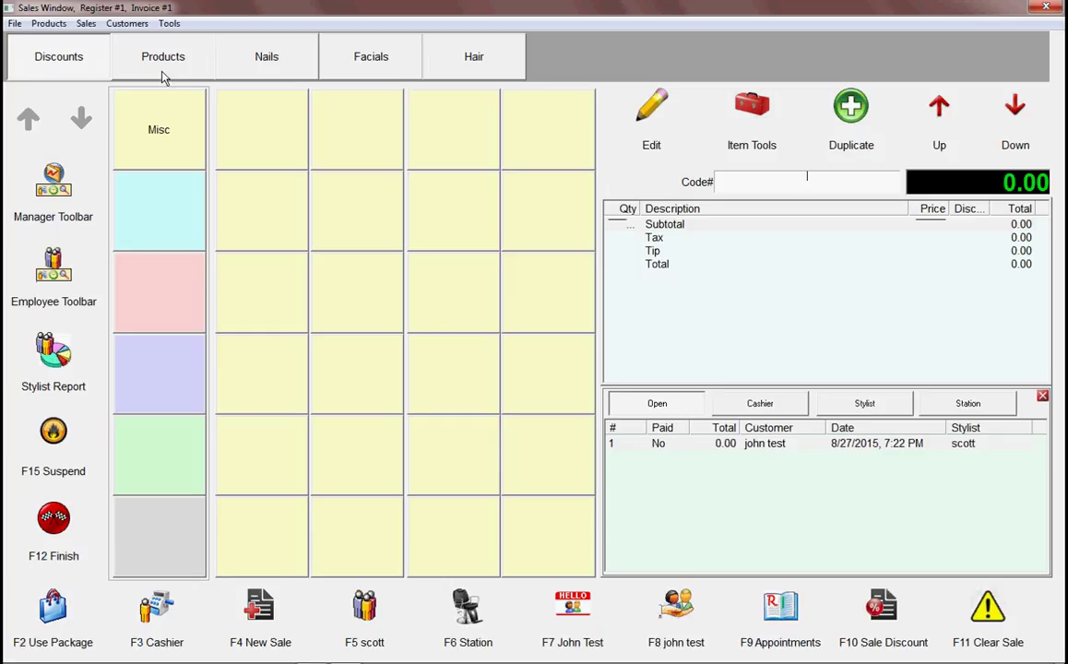
{"action": "left_click", "coordinate": [459, 58]}
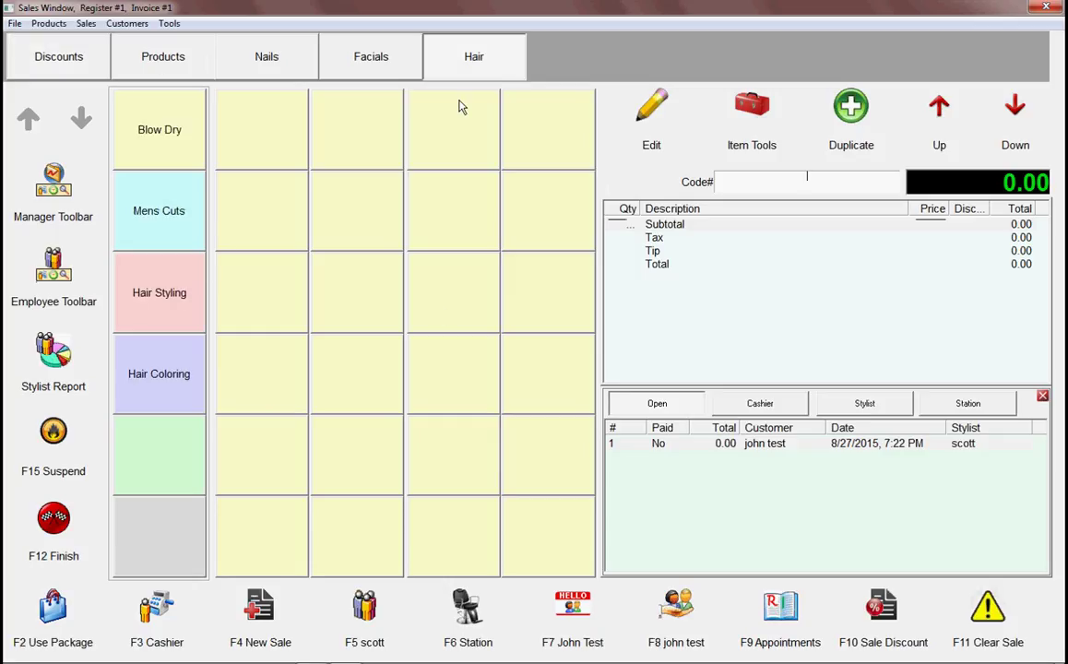
{"action": "left_click", "coordinate": [172, 234]}
{"action": "left_click", "coordinate": [277, 150]}
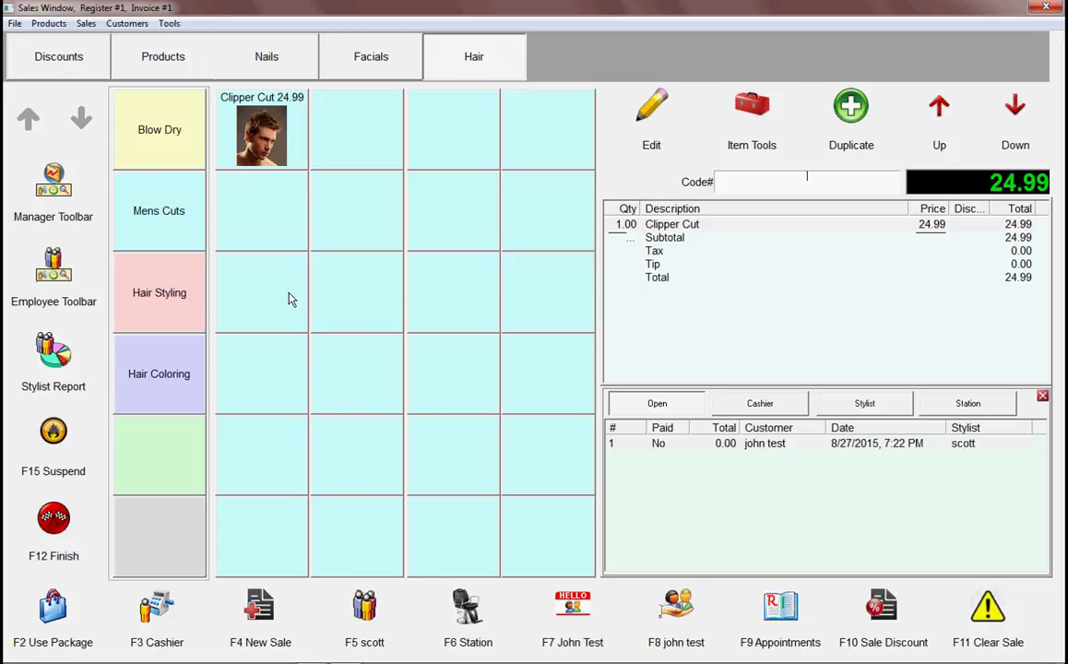
Finish and pay the Clipper Cut sale, returning to the appointment schedule.
{"action": "left_click", "coordinate": [78, 548]}
{"action": "left_click", "coordinate": [503, 405]}
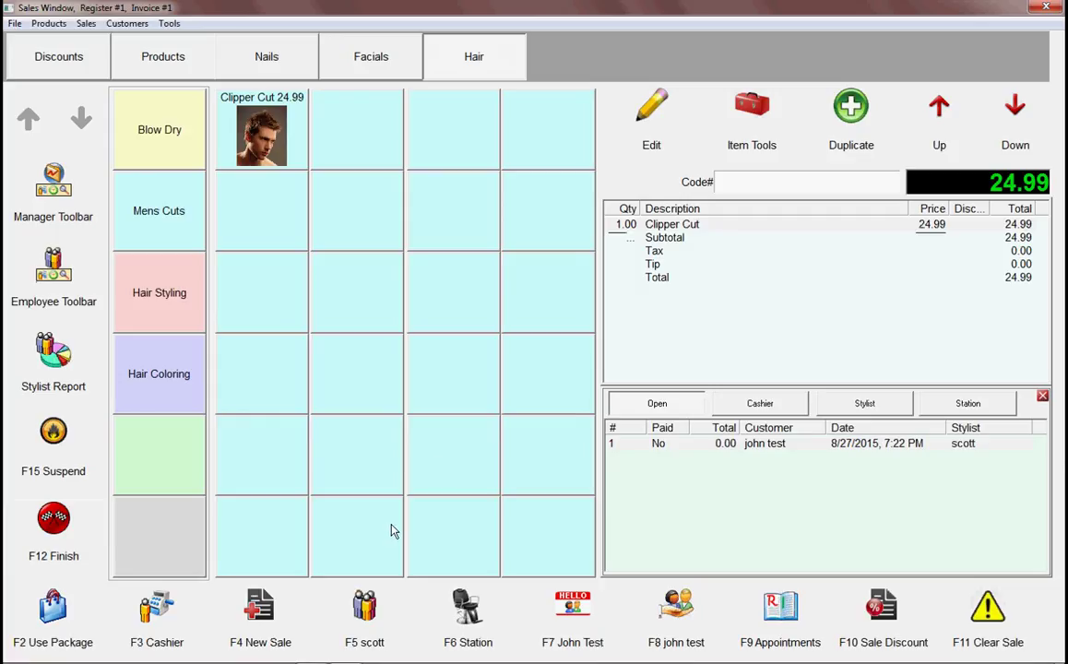
{"action": "left_click", "coordinate": [639, 415]}
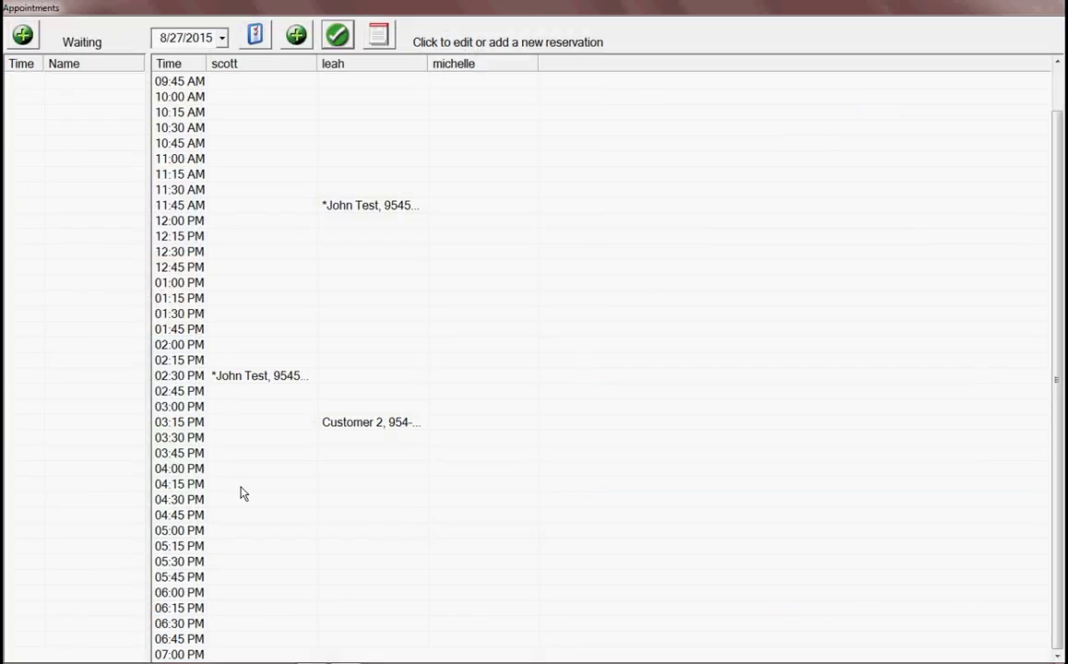
Open a ticket from Customer 2's 3:15 PM reservation and add a Clipper Cut and a Facial Massage.
{"action": "left_click", "coordinate": [381, 424]}
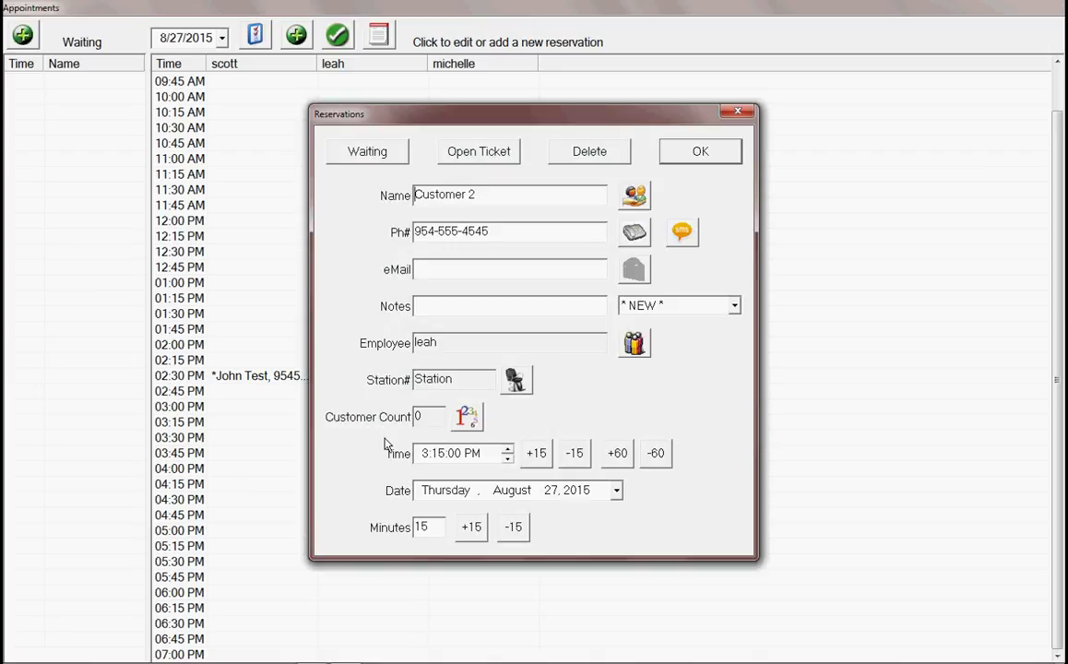
{"action": "left_click", "coordinate": [492, 158]}
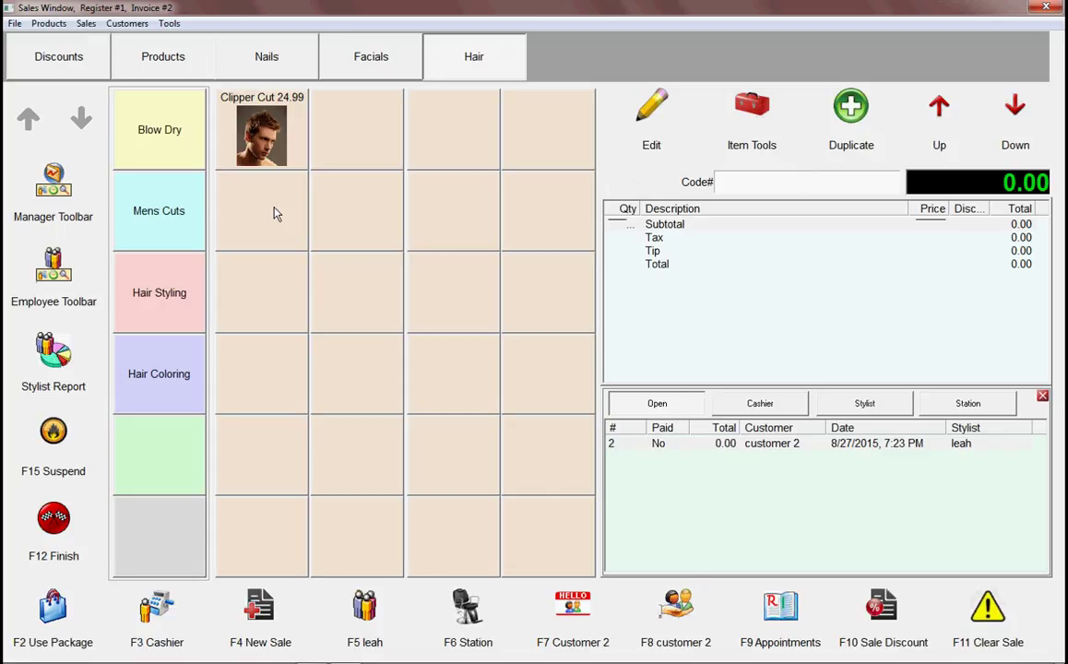
{"action": "left_click", "coordinate": [248, 123]}
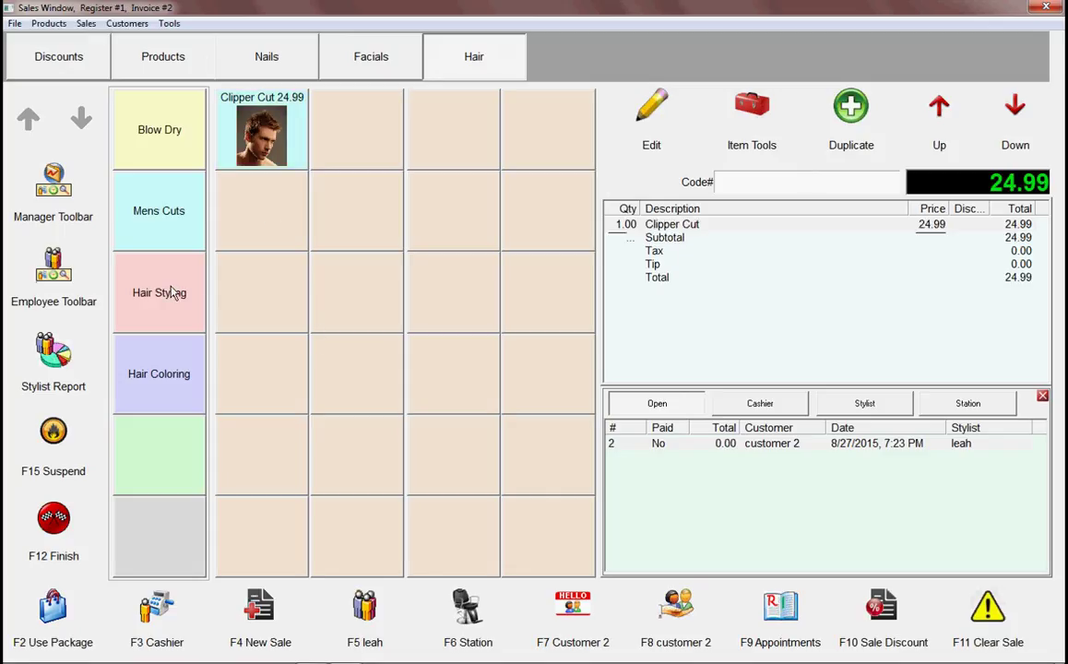
{"action": "left_click", "coordinate": [373, 64]}
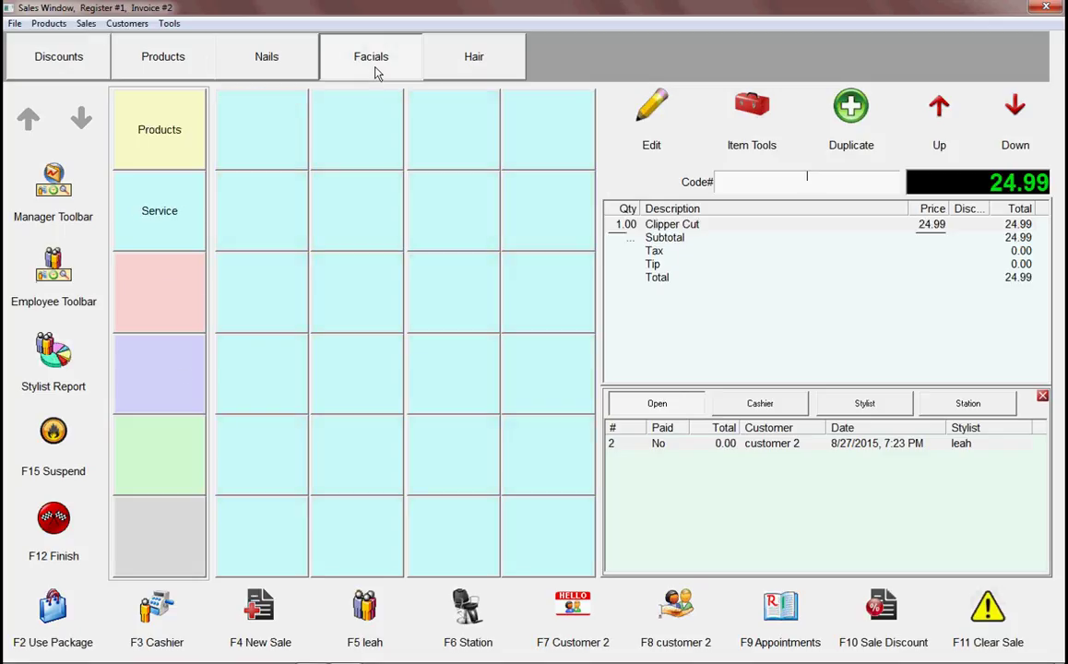
{"action": "left_click", "coordinate": [179, 159]}
{"action": "left_click", "coordinate": [147, 220]}
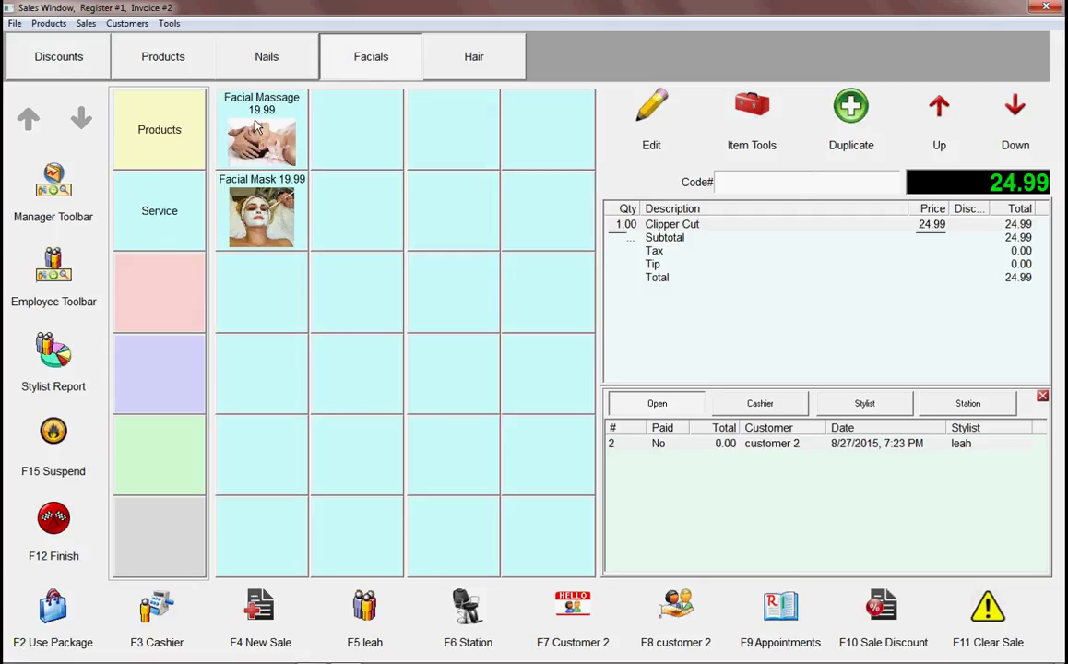
{"action": "left_click", "coordinate": [223, 154]}
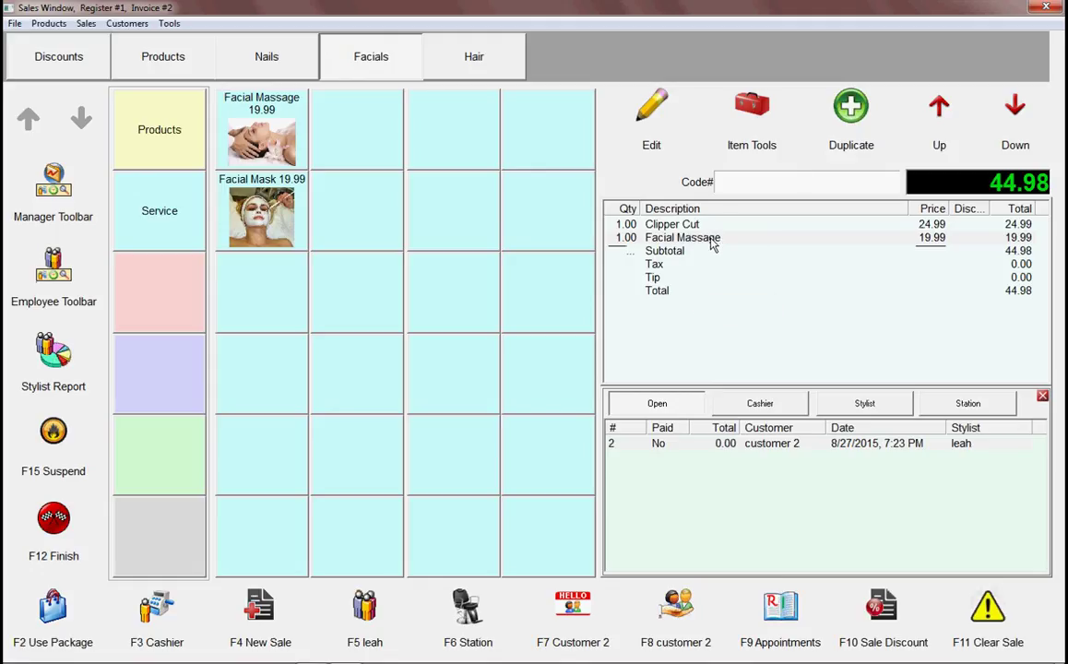
Assign the Facial Massage item to the first listed stylist.
{"action": "left_click", "coordinate": [733, 159]}
{"action": "left_click", "coordinate": [729, 313]}
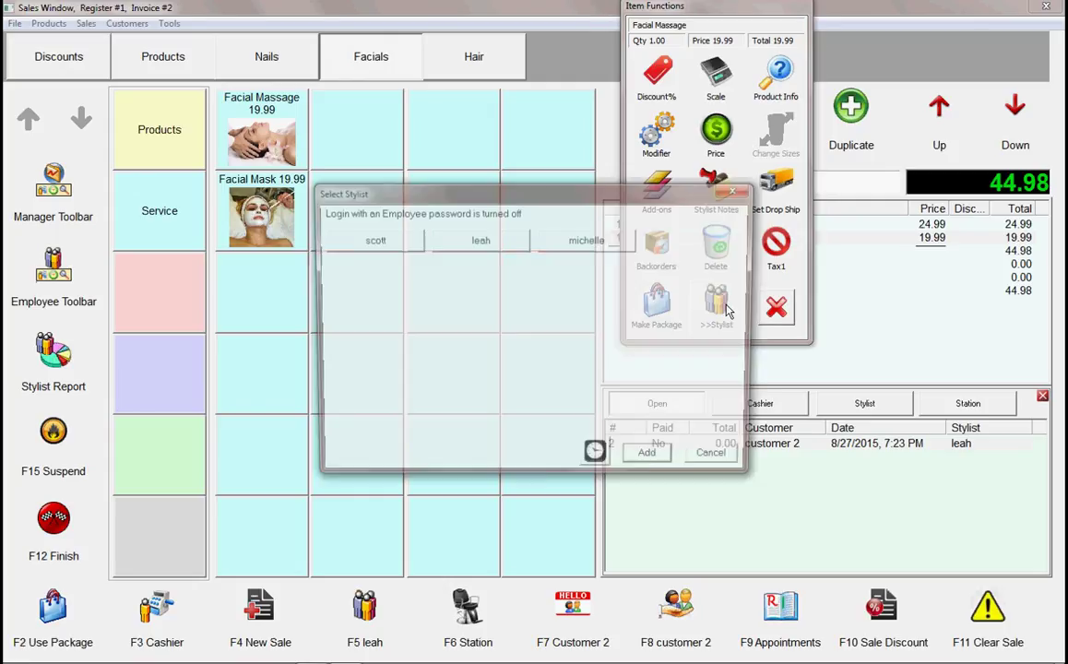
{"action": "left_click", "coordinate": [403, 244]}
Assign the Clipper Cut item to the second listed stylist.
{"action": "left_click", "coordinate": [687, 224]}
{"action": "left_click", "coordinate": [755, 134]}
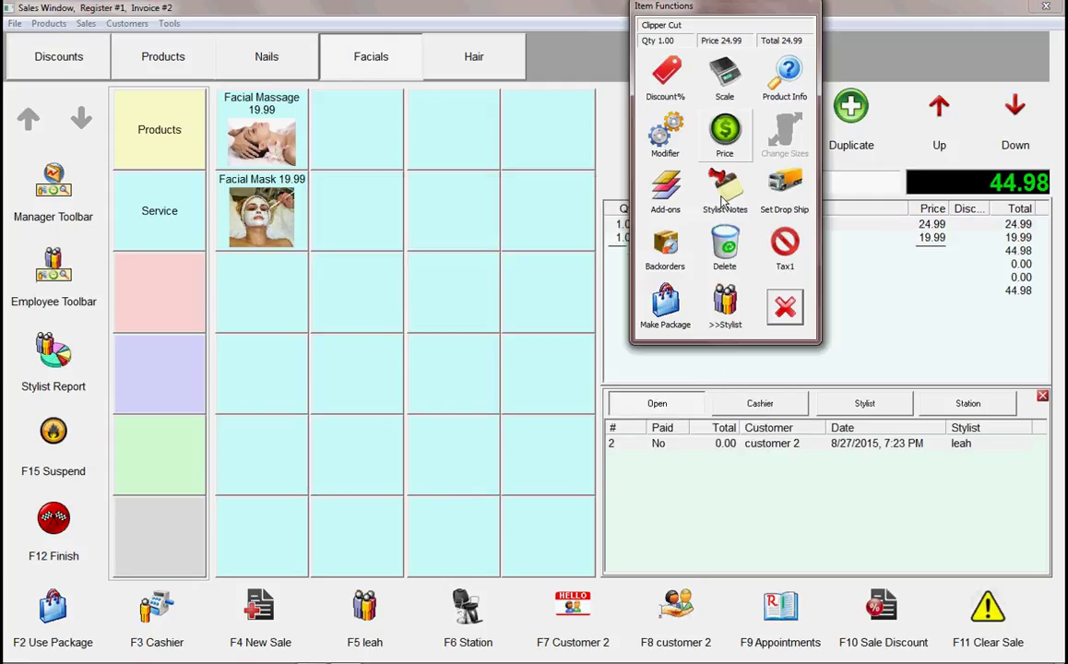
{"action": "left_click", "coordinate": [725, 304]}
{"action": "left_click", "coordinate": [510, 242]}
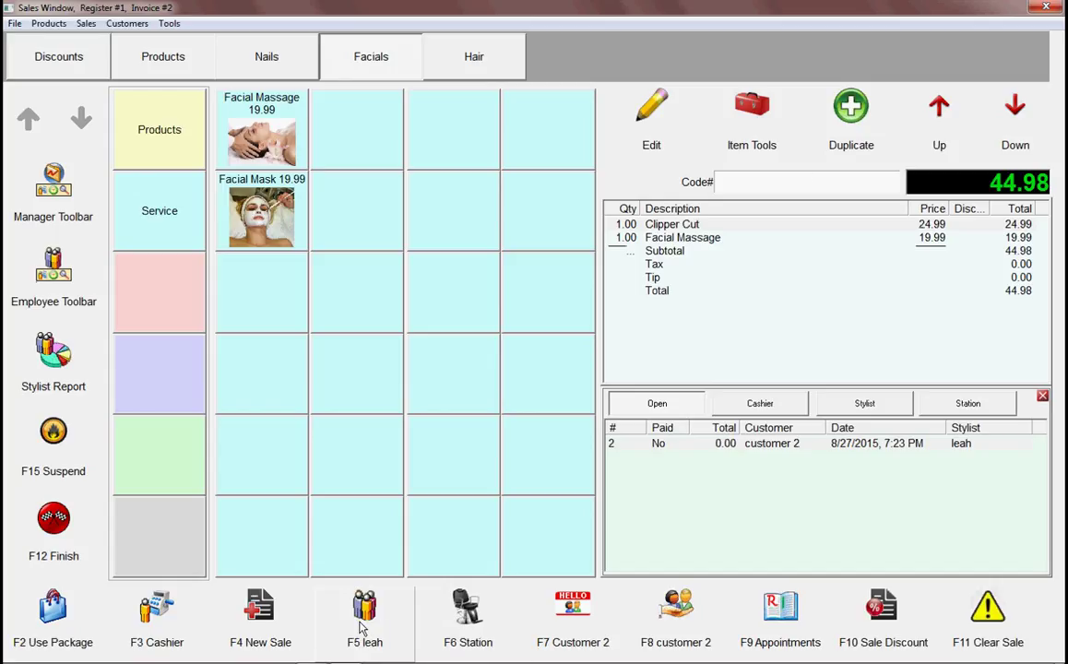
Look at the ticket-level stylist choices without changing them, and finish the sale with a 60.00 payment.
{"action": "left_click", "coordinate": [332, 570]}
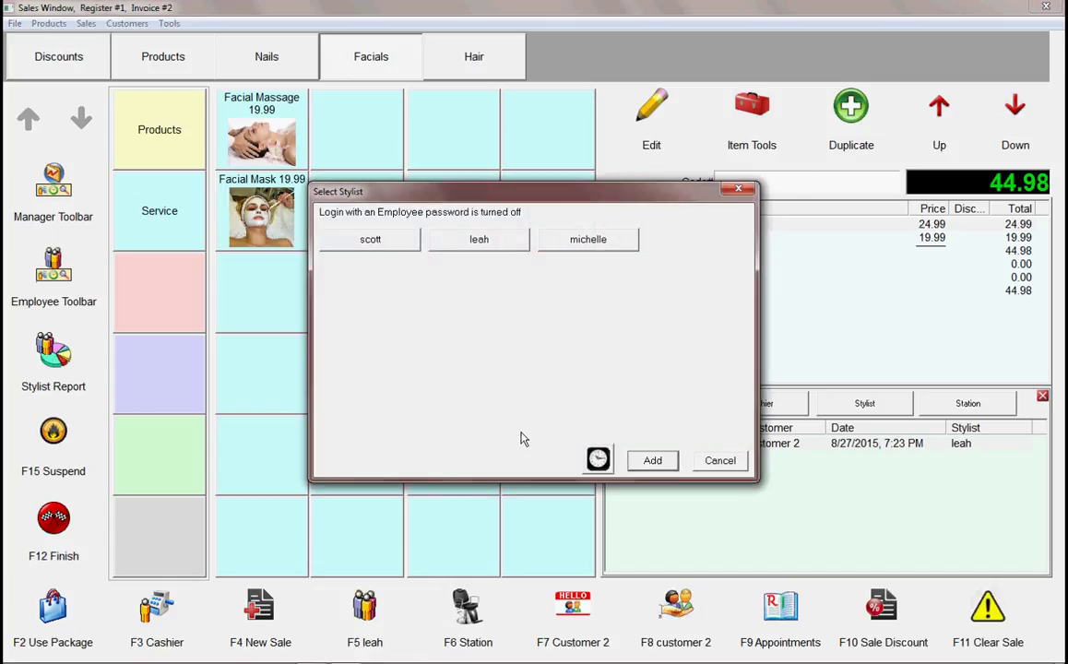
{"action": "left_click", "coordinate": [728, 463]}
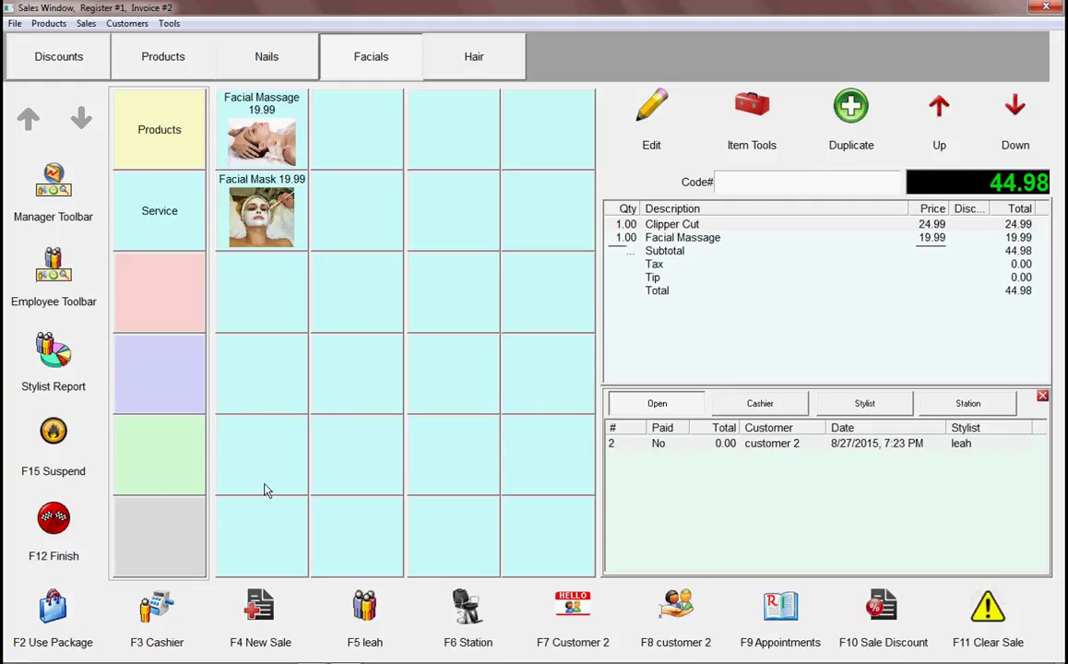
{"action": "left_click", "coordinate": [53, 522]}
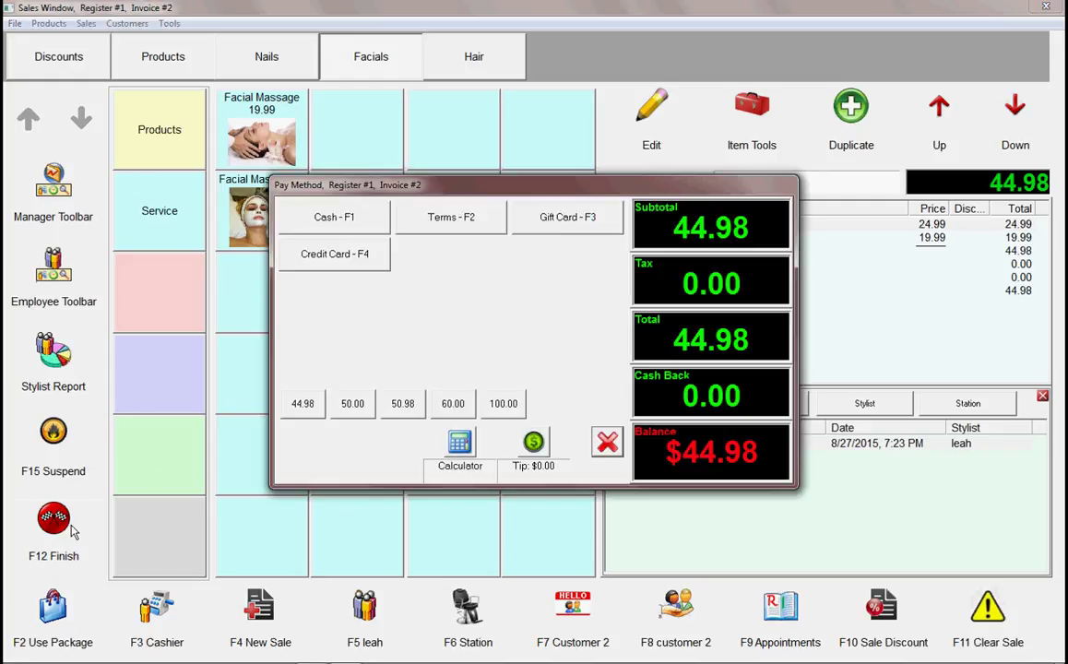
{"action": "left_click", "coordinate": [464, 412]}
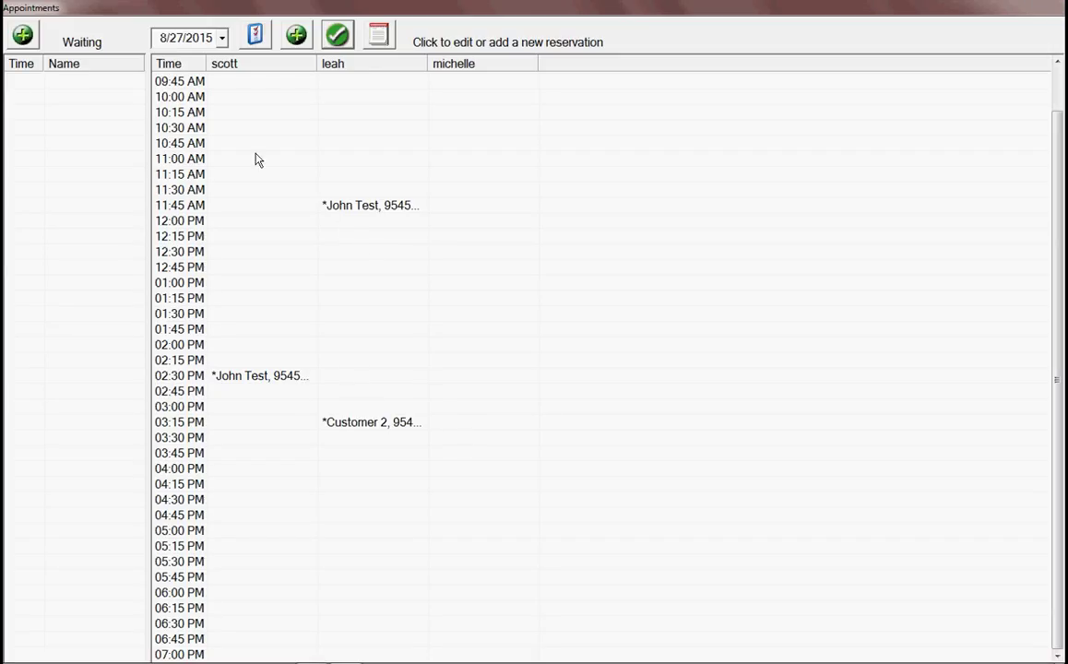
Check the appointment schedule's date calendar and add a walk-in customer's name to the waiting list.
{"action": "left_click", "coordinate": [221, 39]}
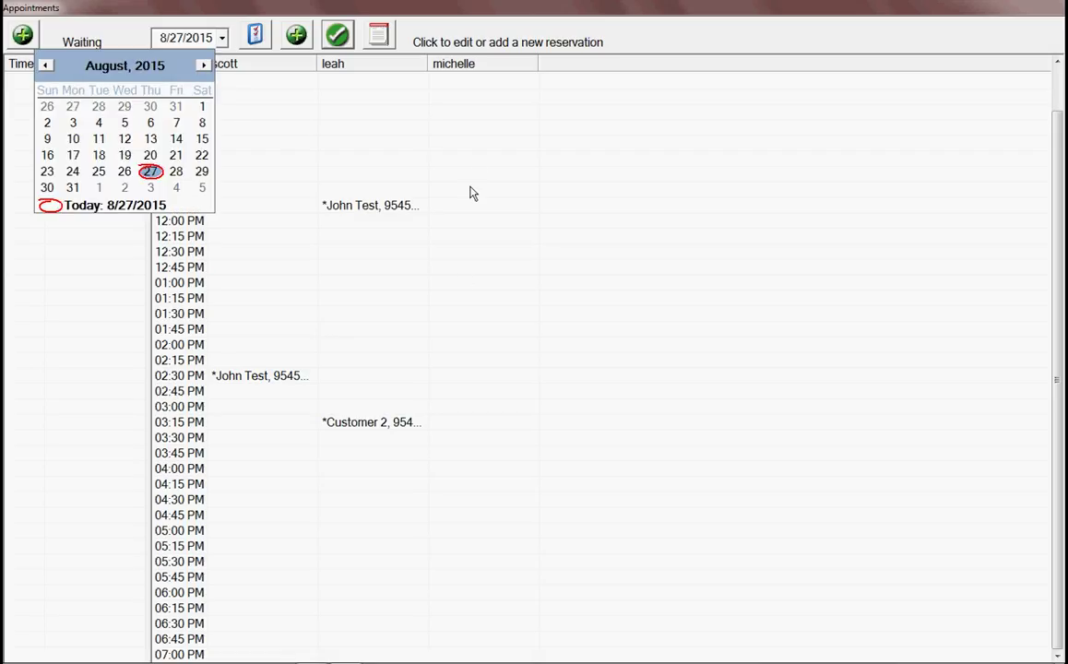
{"action": "left_click", "coordinate": [521, 26]}
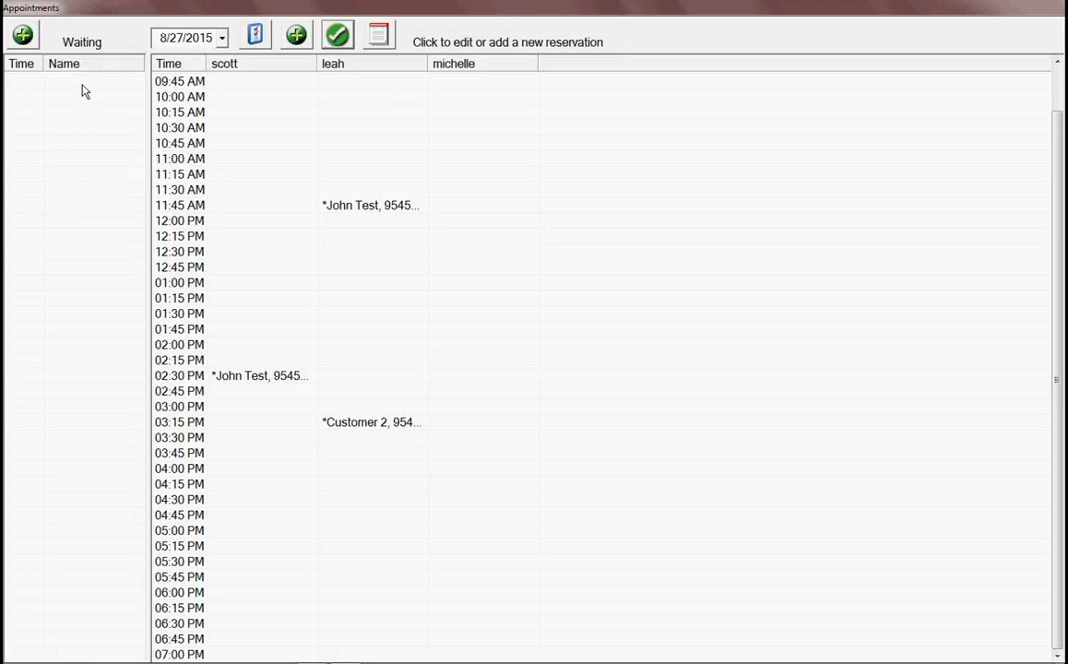
{"action": "left_click", "coordinate": [23, 37]}
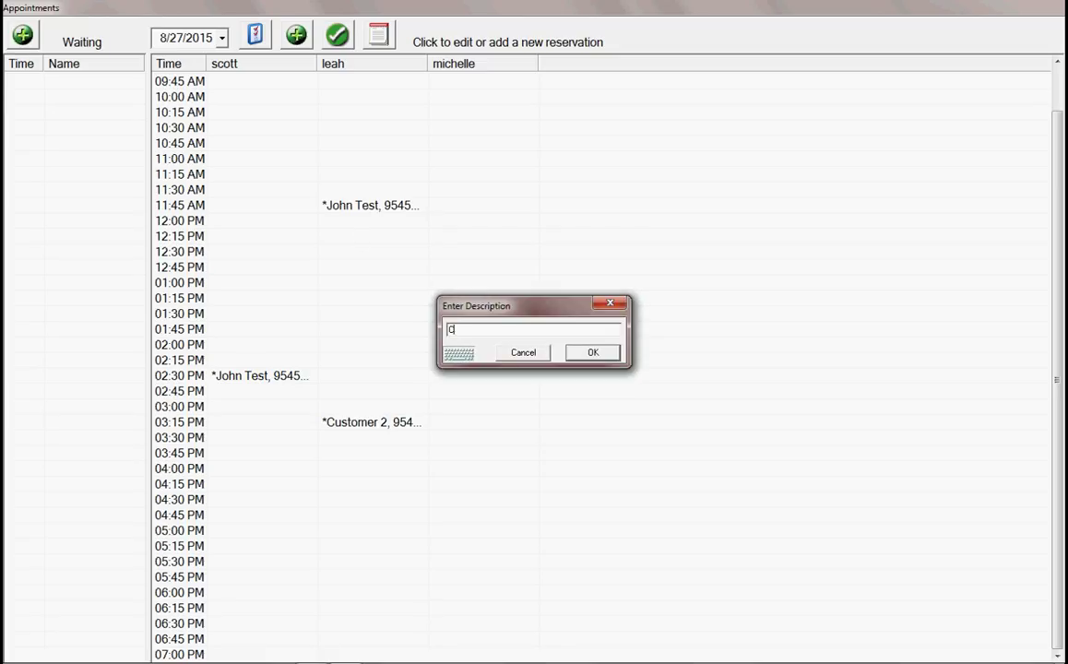
{"action": "type", "text": "Chris"}
{"action": "key", "text": "Return"}
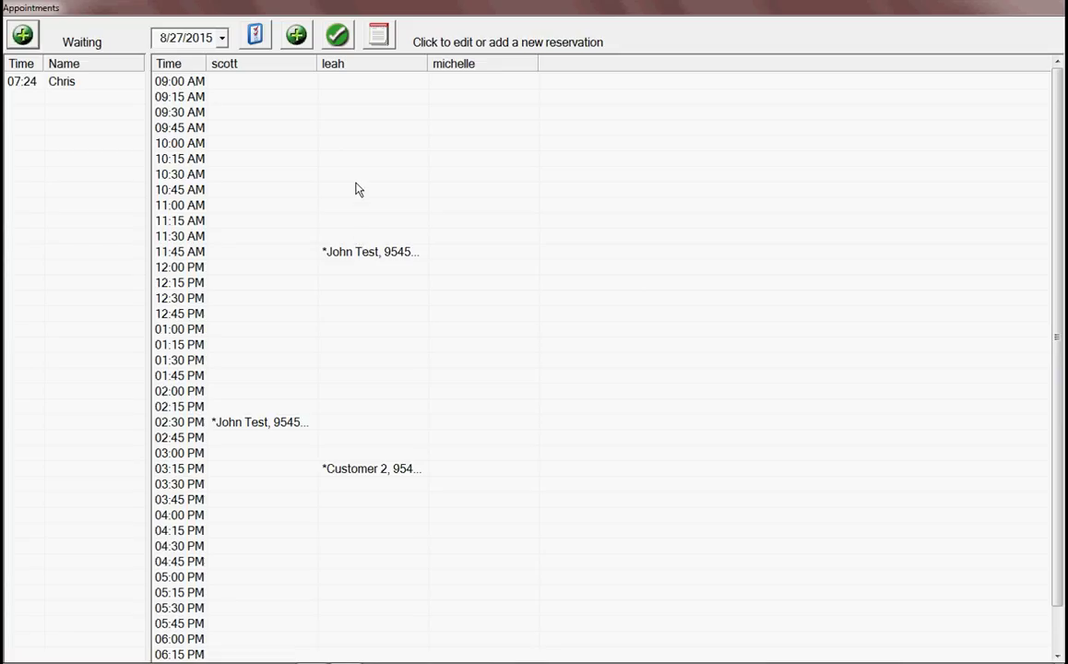
Open a ticket for the waiting customer and add a Bob Cut from Hair Styling to the sale.
{"action": "double_click", "coordinate": [89, 87]}
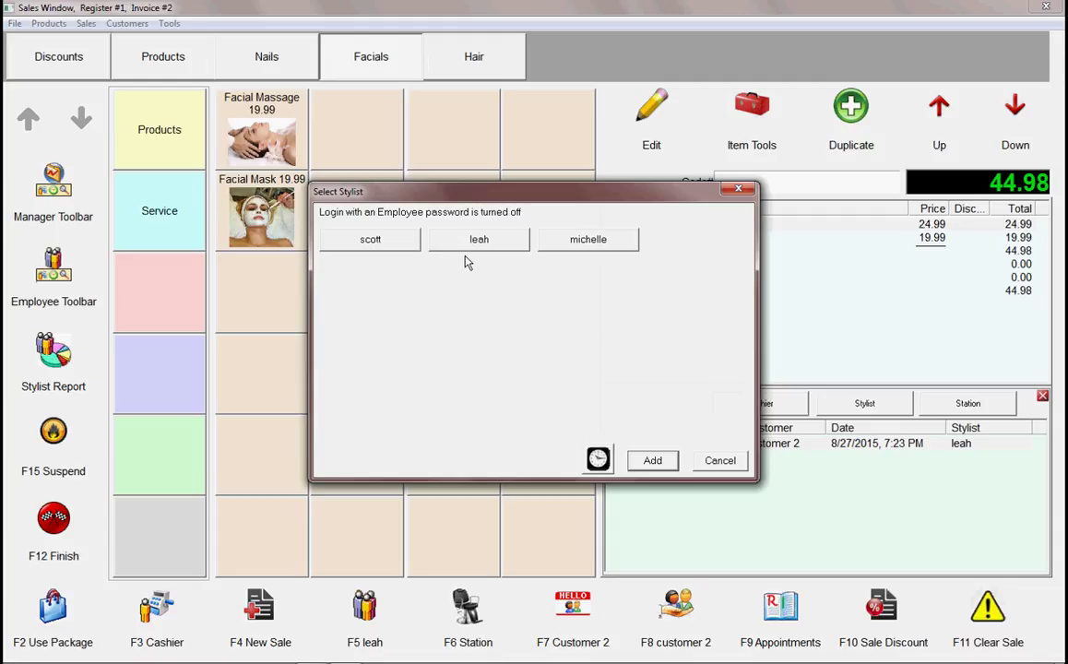
{"action": "left_click", "coordinate": [602, 243]}
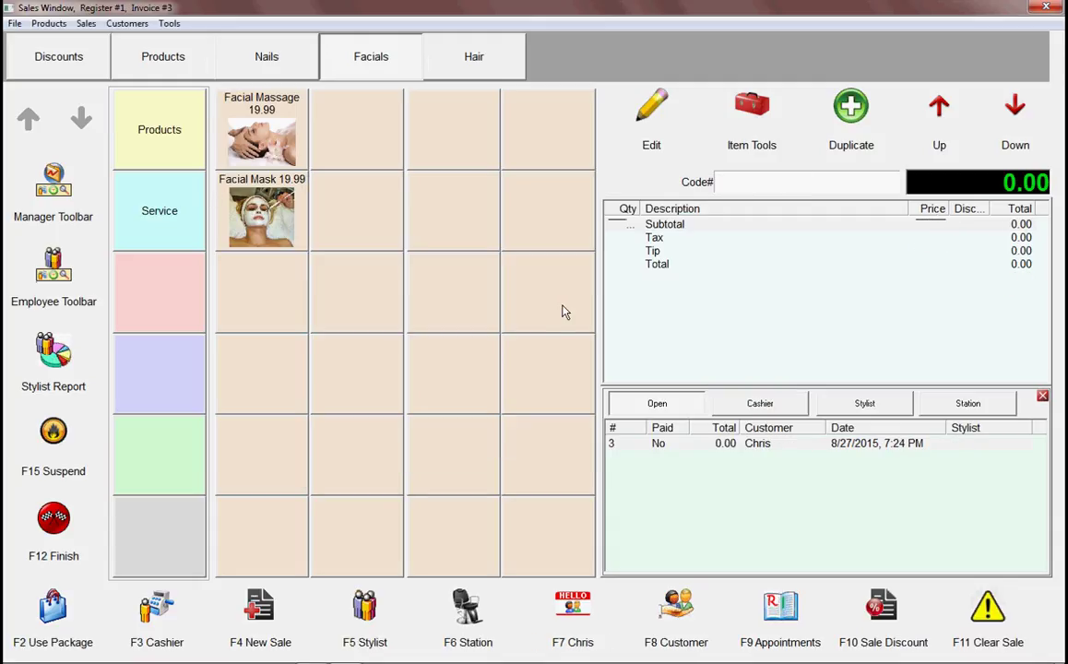
{"action": "left_click", "coordinate": [480, 67]}
{"action": "left_click", "coordinate": [162, 126]}
{"action": "left_click", "coordinate": [183, 226]}
{"action": "left_click", "coordinate": [159, 282]}
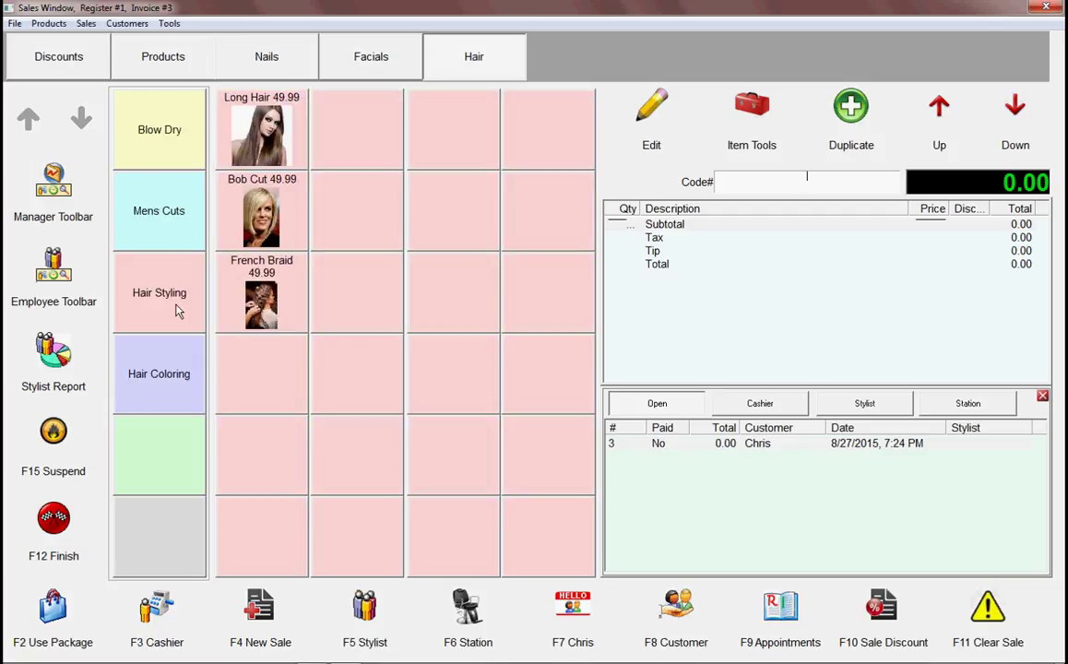
{"action": "left_click", "coordinate": [274, 214]}
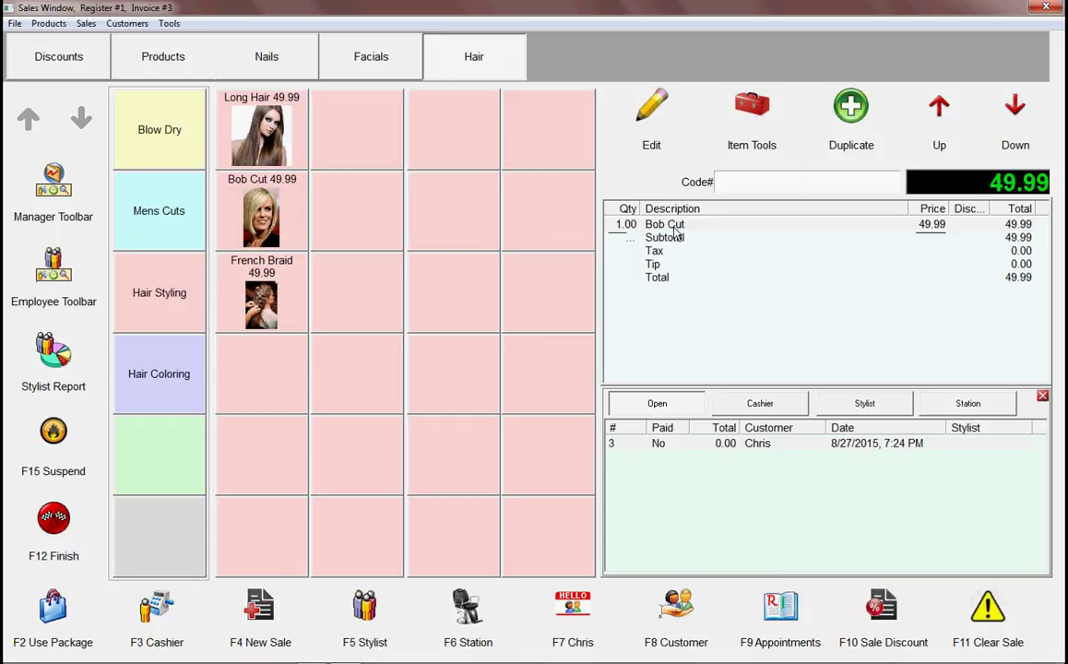
Assign the Bob Cut ticket to Station 1 and to the second listed stylist.
{"action": "left_click", "coordinate": [479, 625]}
{"action": "left_click", "coordinate": [343, 277]}
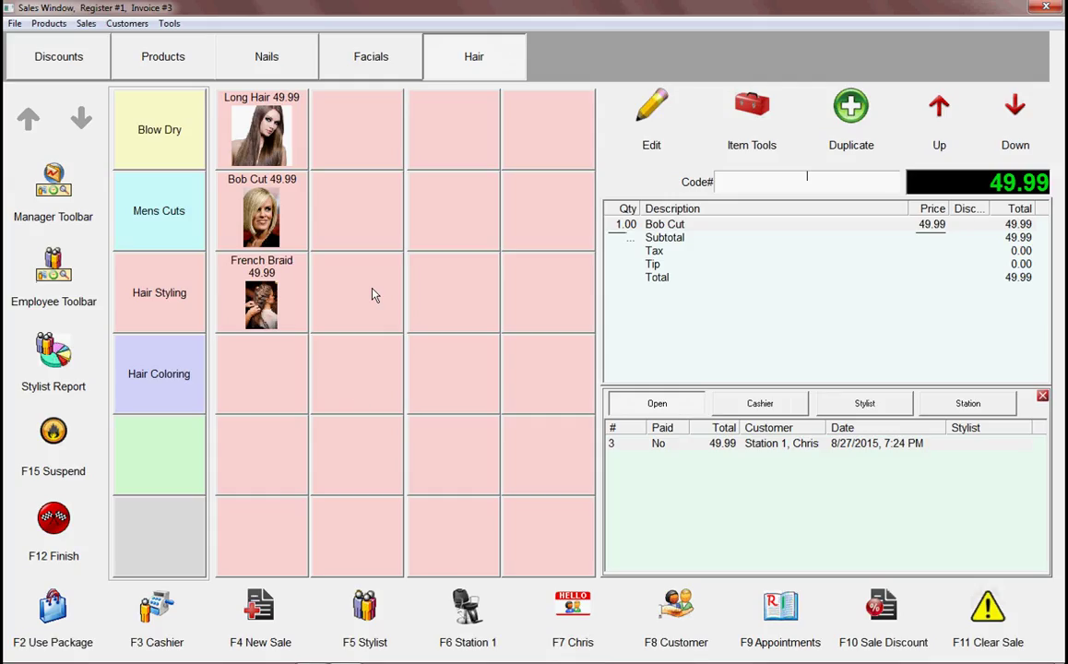
{"action": "left_click", "coordinate": [363, 632]}
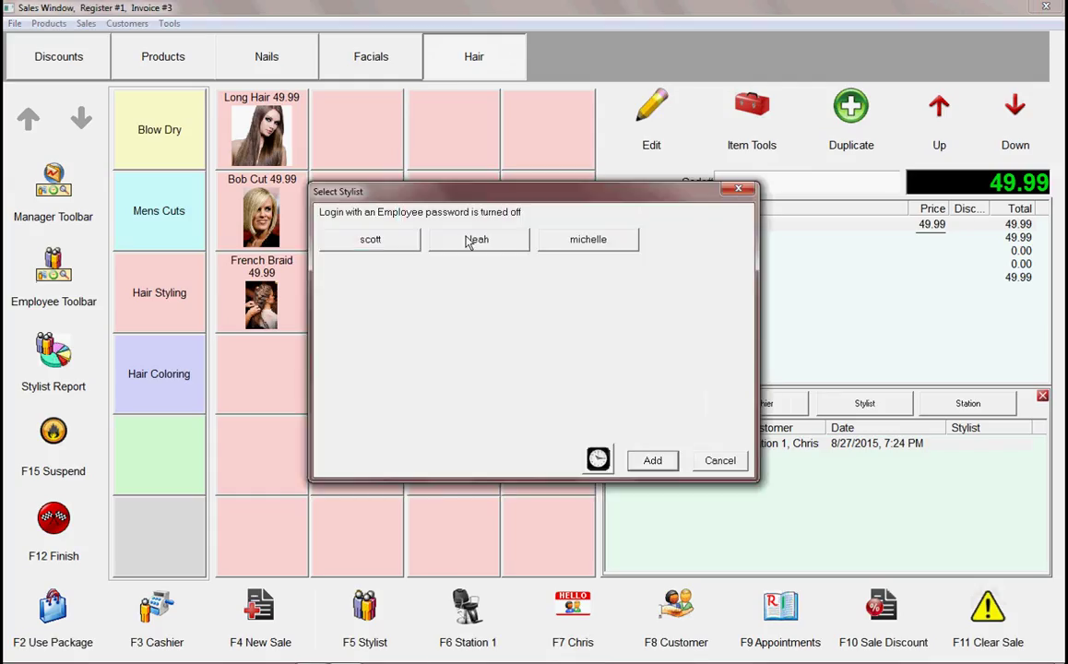
{"action": "left_click", "coordinate": [498, 243]}
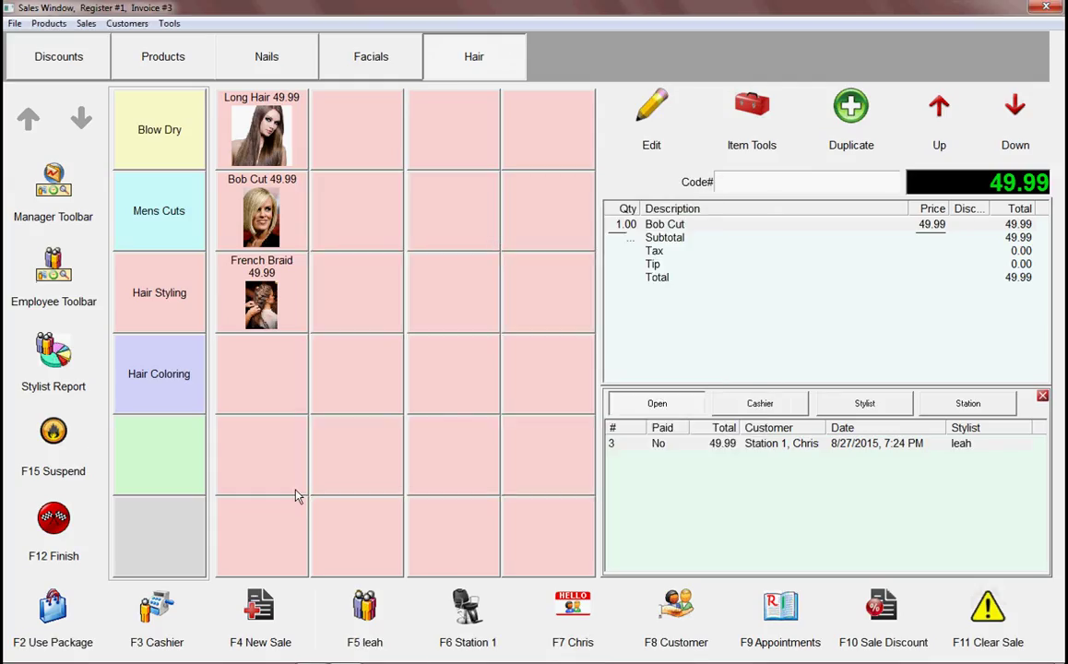
Return to the appointment schedule and start a new ticket under the first listed stylist.
{"action": "key", "text": "F9"}
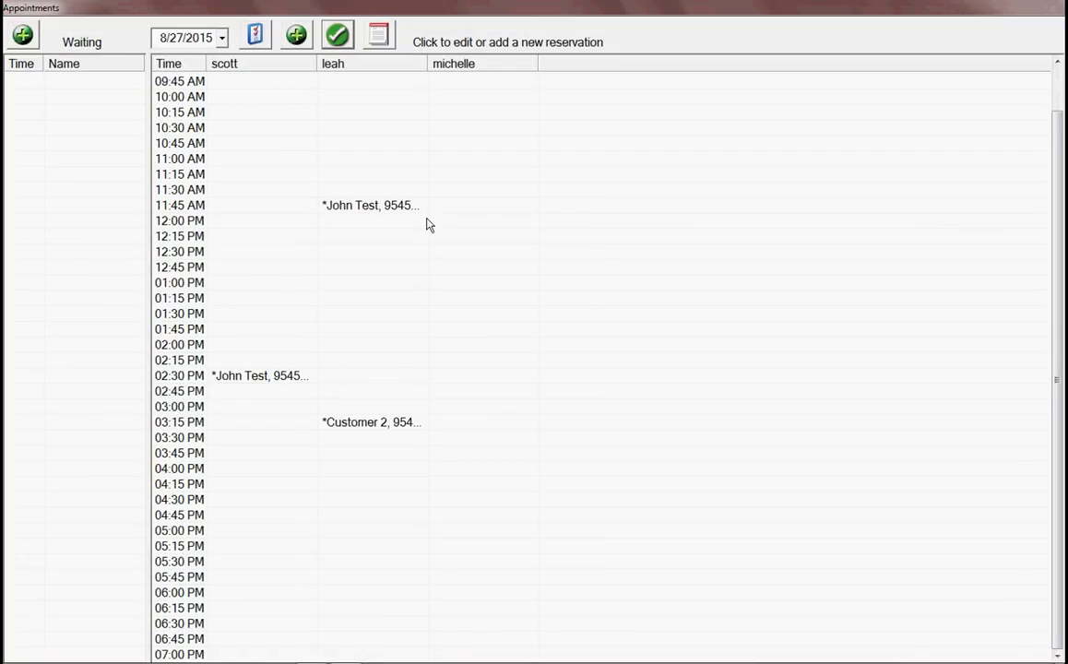
{"action": "left_click", "coordinate": [338, 37]}
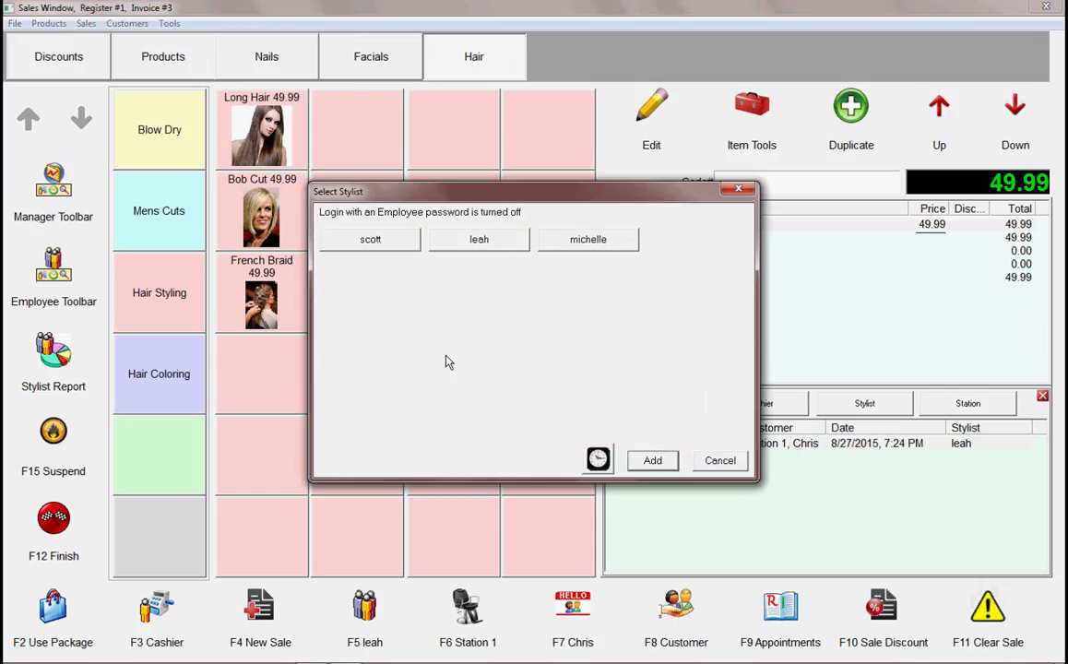
{"action": "left_click", "coordinate": [373, 240]}
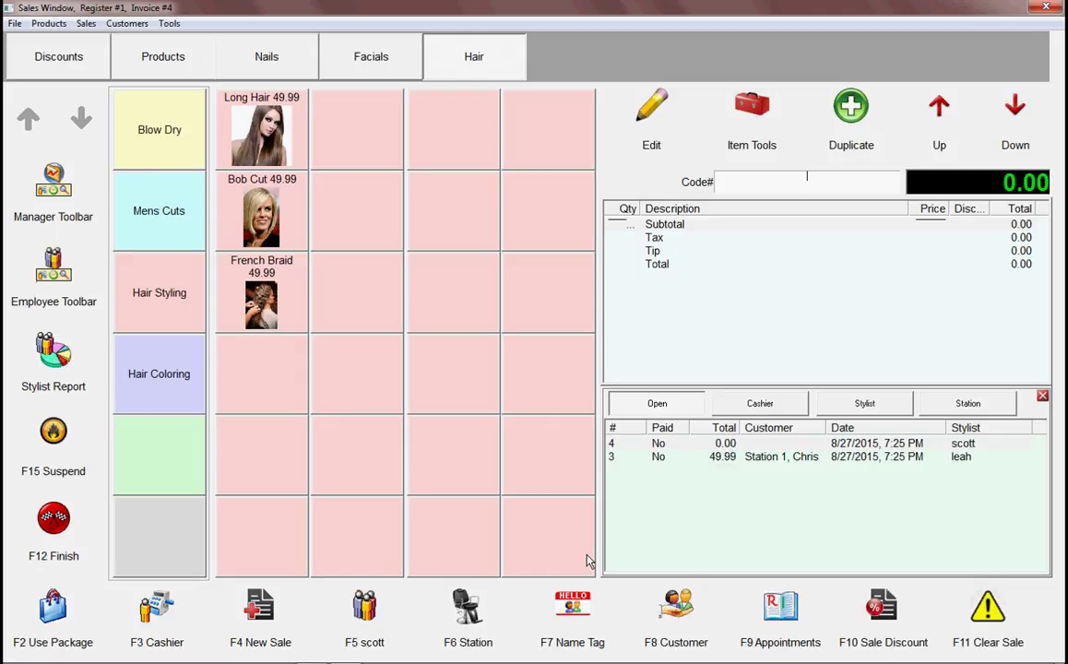
Examine the station map for stylist and time at each chair, leaving the new ticket without a station.
{"action": "left_click", "coordinate": [469, 627]}
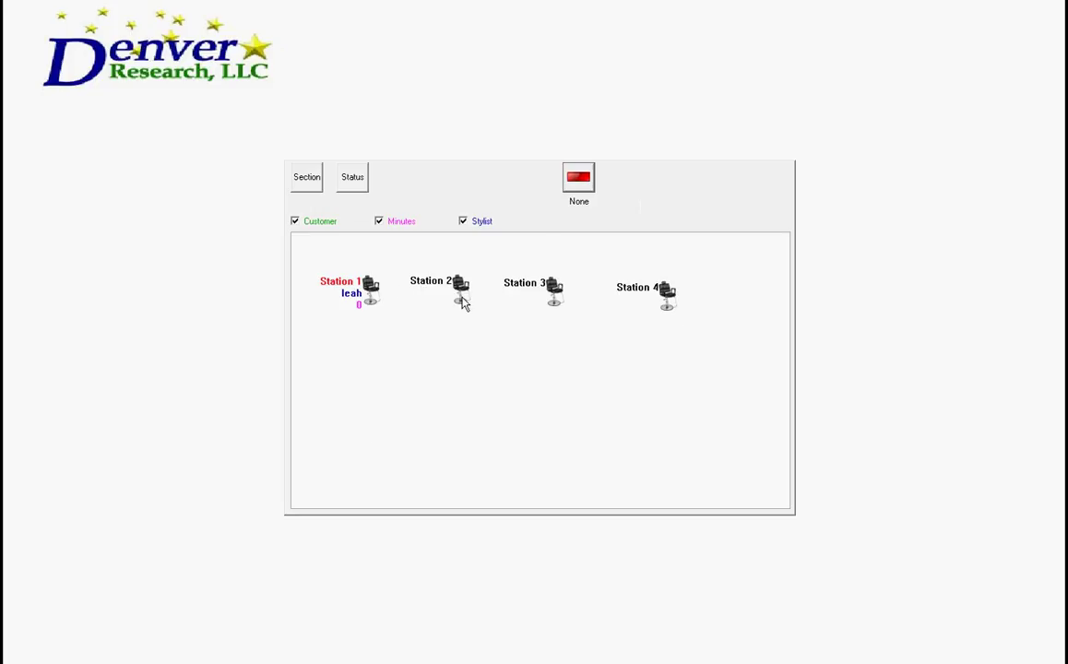
{"action": "left_click", "coordinate": [579, 184]}
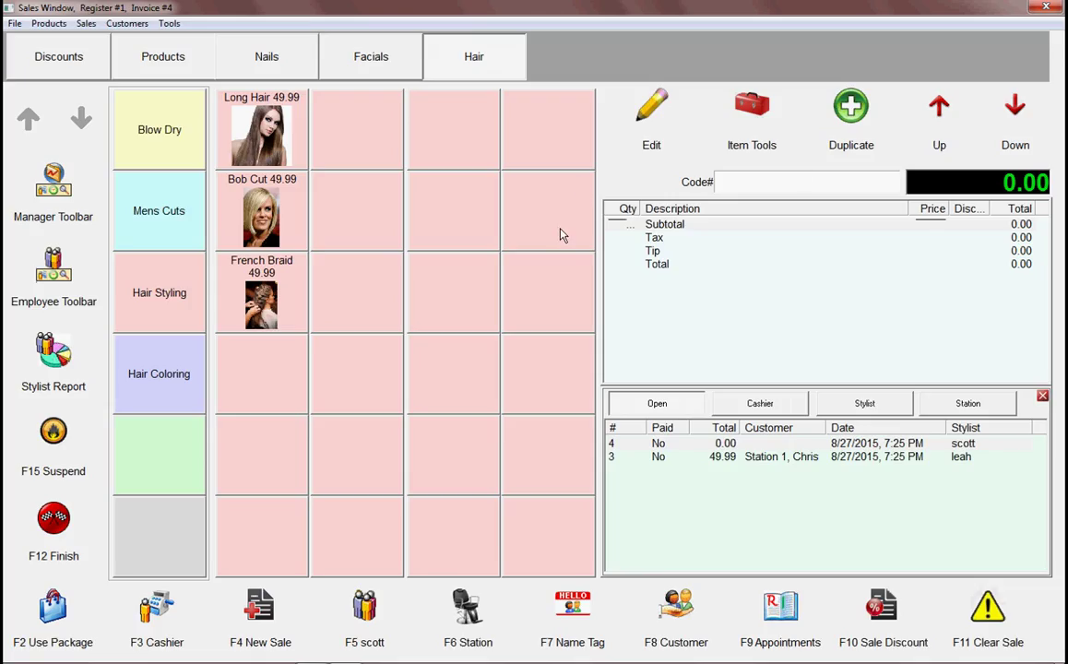
{"action": "left_click", "coordinate": [469, 613]}
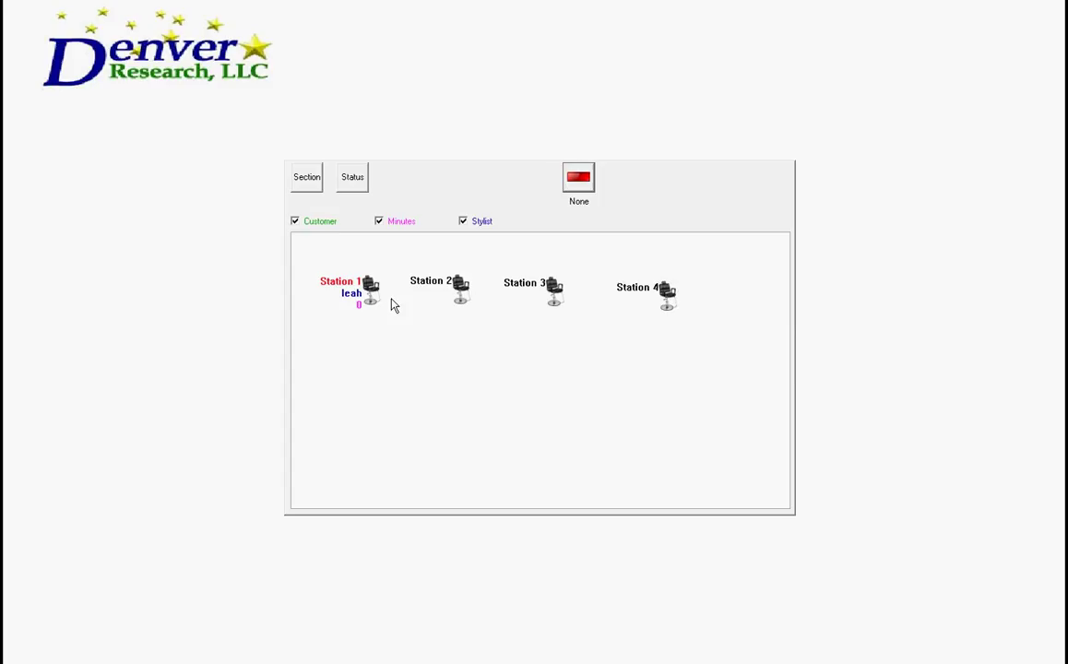
{"action": "left_click", "coordinate": [579, 183]}
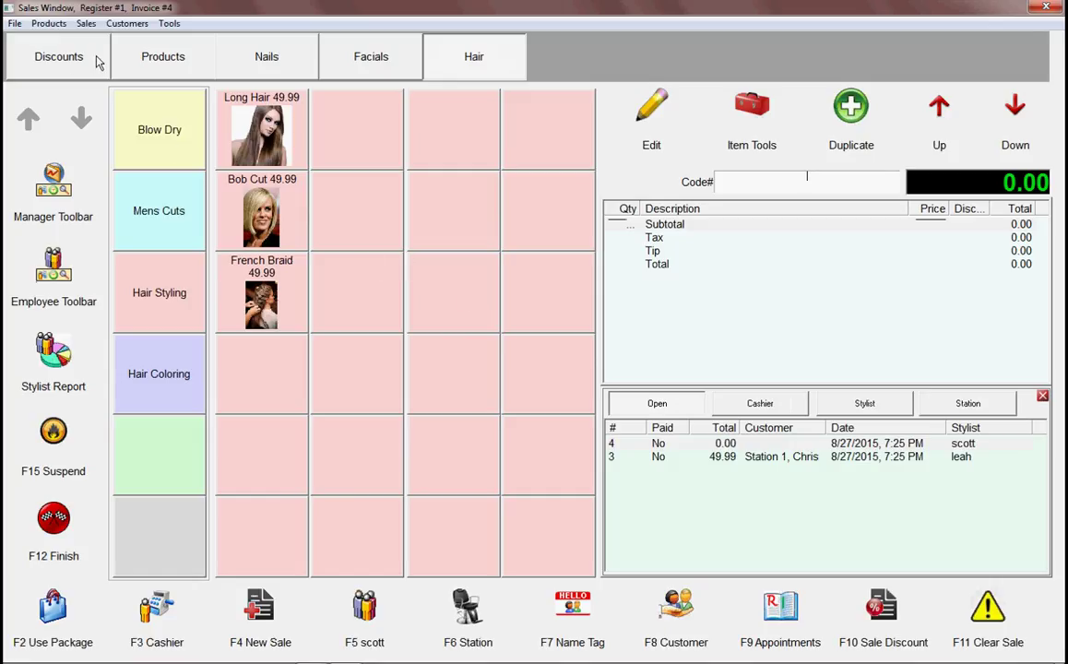
Browse the items offered under the Hair, Discounts and Products categories.
{"action": "left_click", "coordinate": [162, 131]}
{"action": "left_click", "coordinate": [155, 214]}
{"action": "left_click", "coordinate": [159, 293]}
{"action": "left_click", "coordinate": [160, 372]}
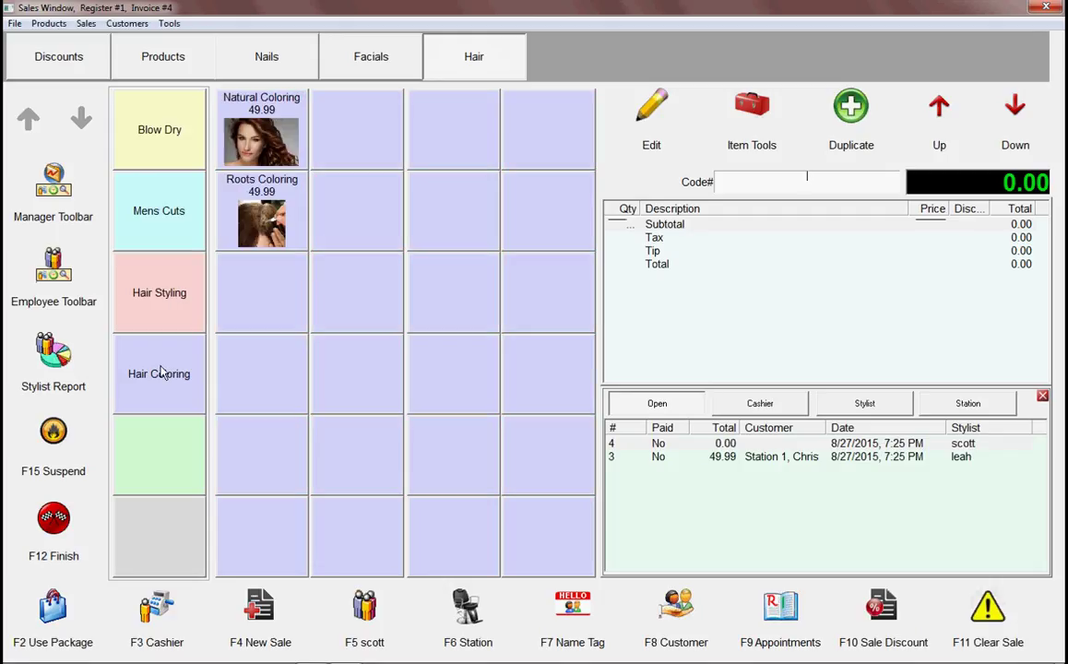
{"action": "left_click", "coordinate": [147, 140]}
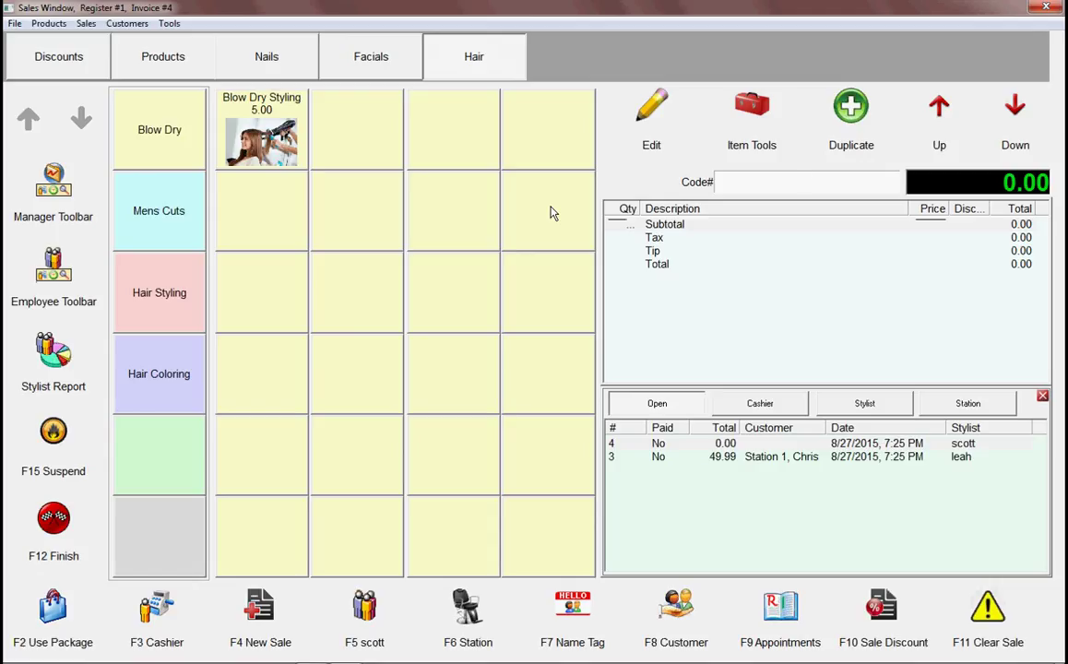
{"action": "left_click", "coordinate": [73, 63]}
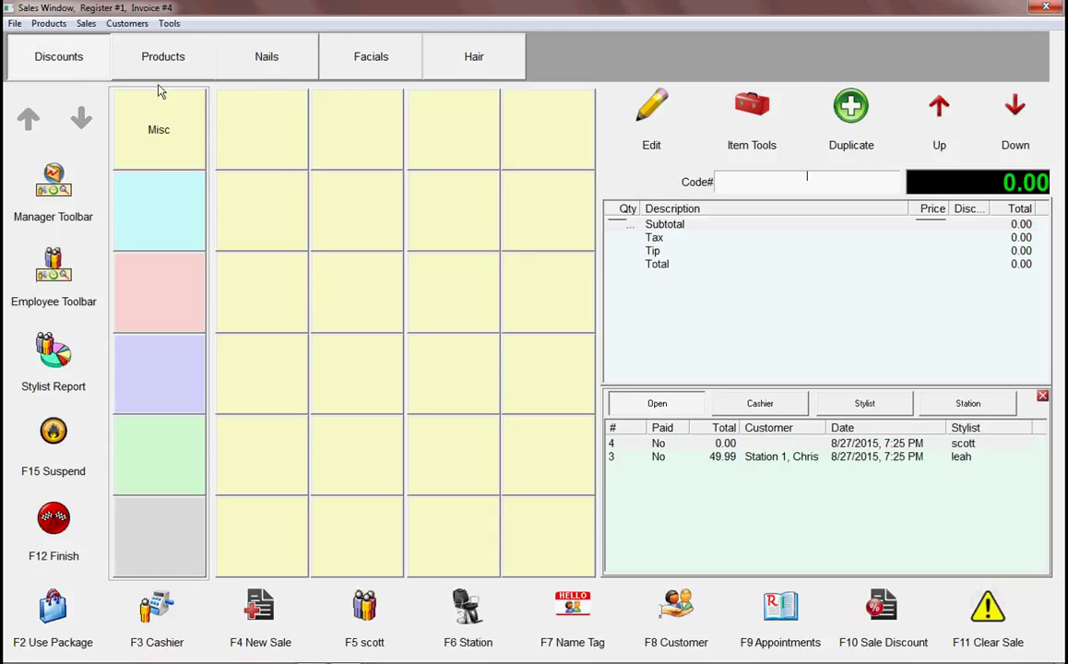
{"action": "left_click", "coordinate": [166, 55]}
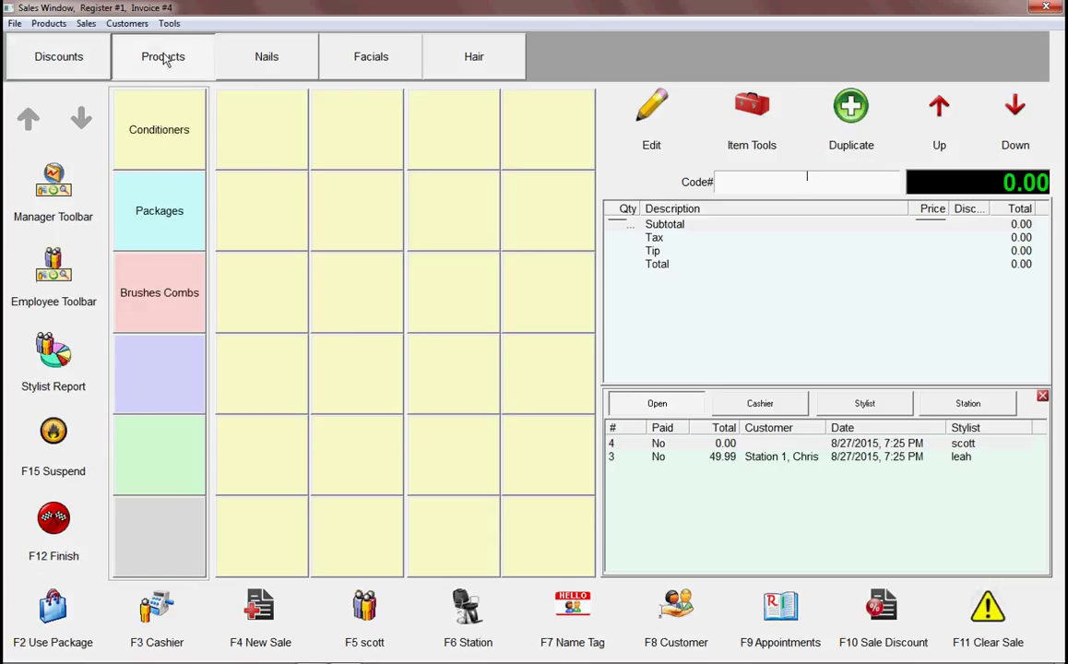
{"action": "left_click", "coordinate": [172, 214]}
{"action": "left_click", "coordinate": [168, 289]}
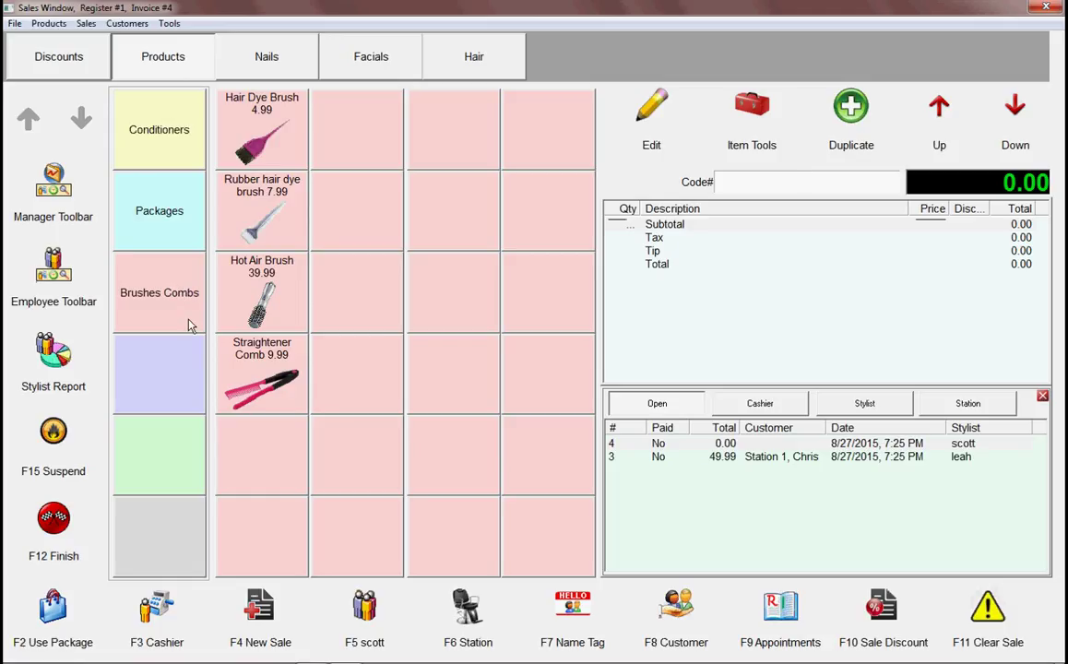
Look through the Nails services and add the 5 Manicure Package to the sale.
{"action": "left_click", "coordinate": [257, 63]}
{"action": "left_click", "coordinate": [169, 157]}
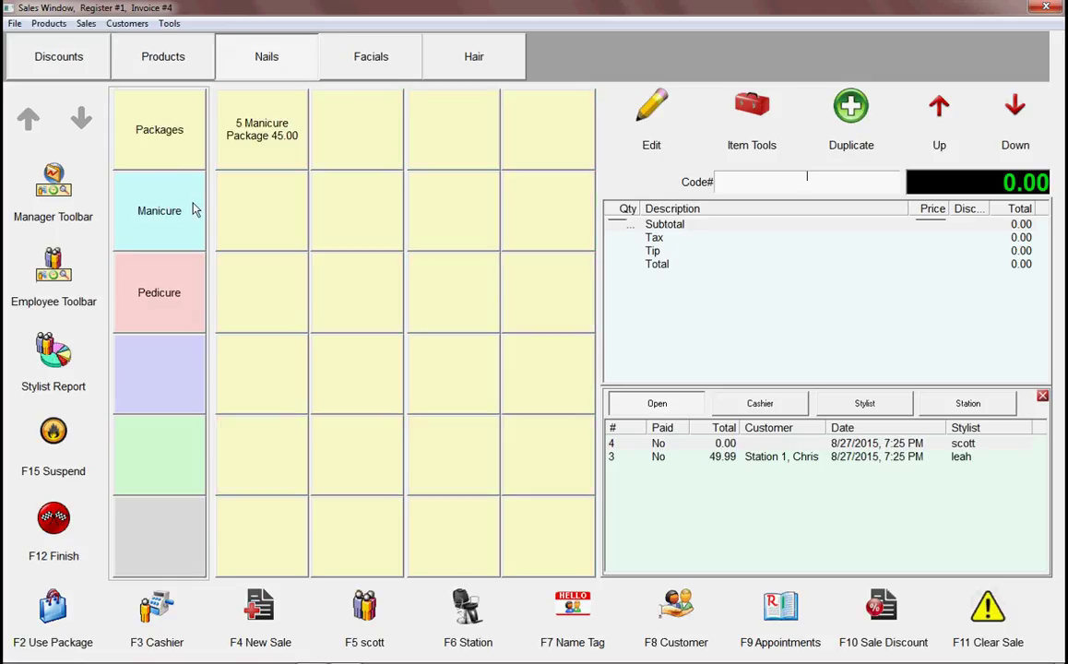
{"action": "left_click", "coordinate": [185, 205]}
{"action": "left_click", "coordinate": [145, 291]}
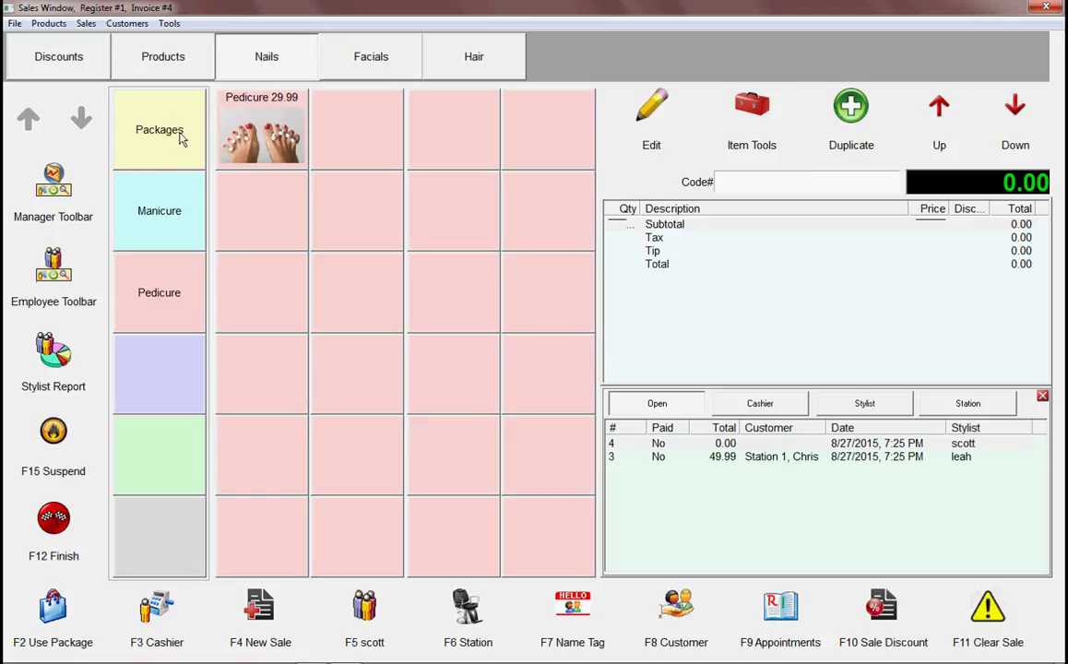
{"action": "left_click", "coordinate": [175, 137]}
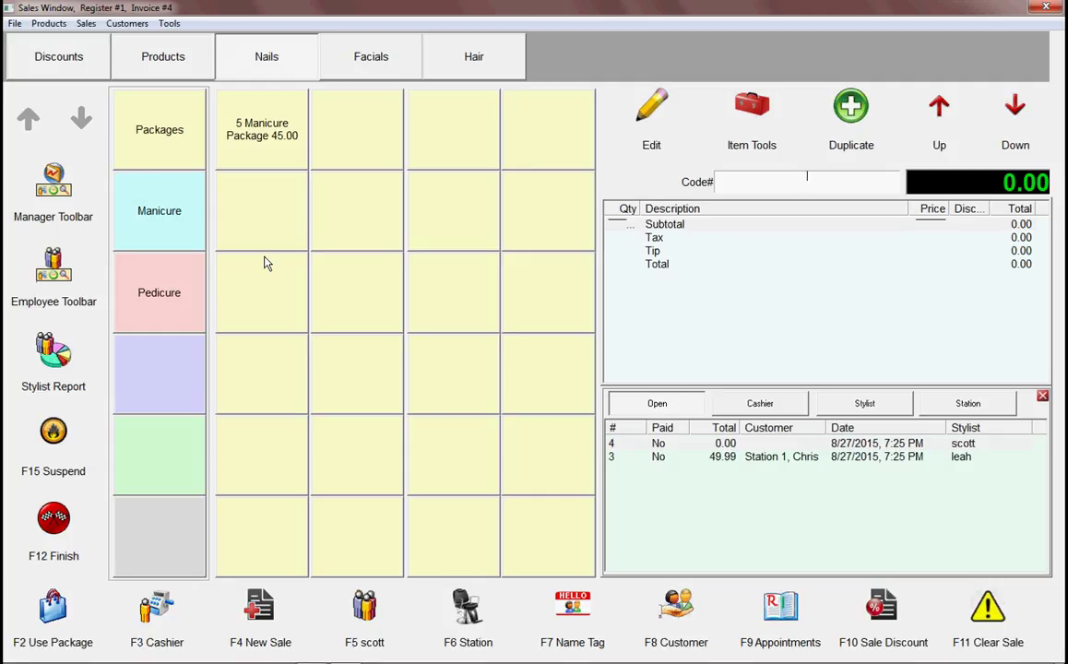
{"action": "left_click", "coordinate": [265, 143]}
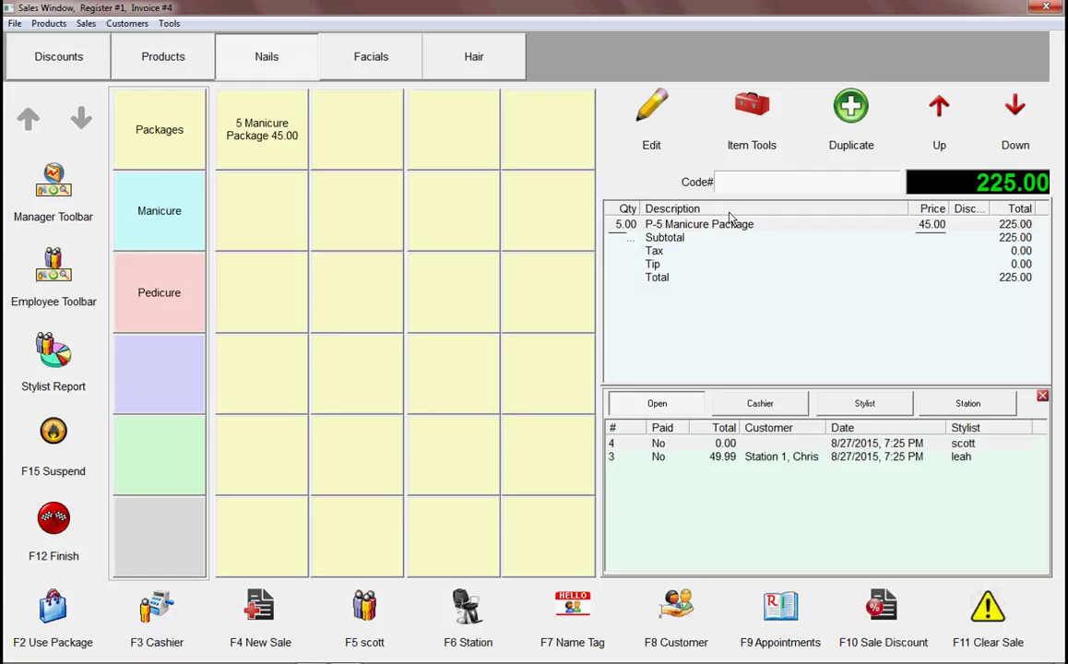
Assign the second existing customer on the list to the manicure package sale, keeping the customer's details as they are.
{"action": "key", "text": "F8"}
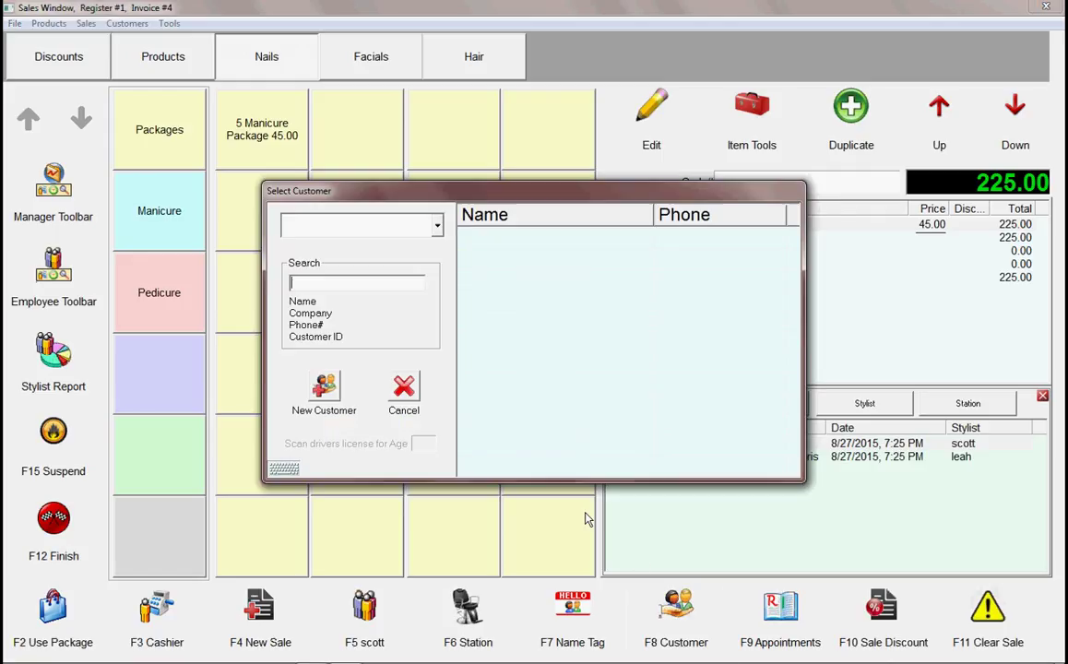
{"action": "left_click", "coordinate": [437, 226]}
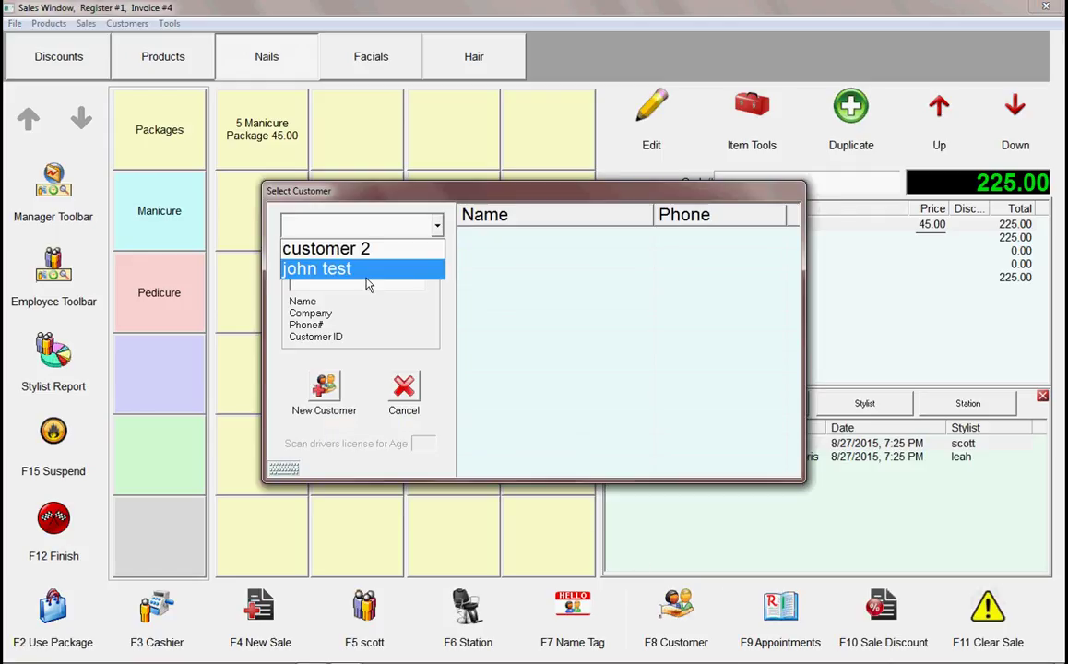
{"action": "left_click", "coordinate": [367, 268]}
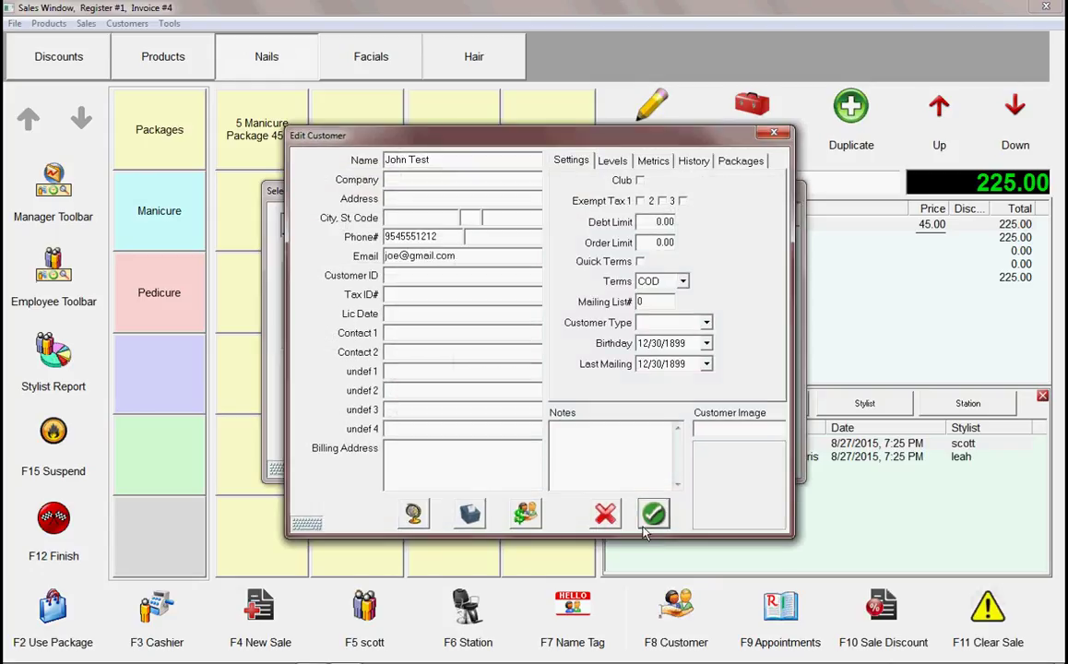
{"action": "left_click", "coordinate": [649, 449]}
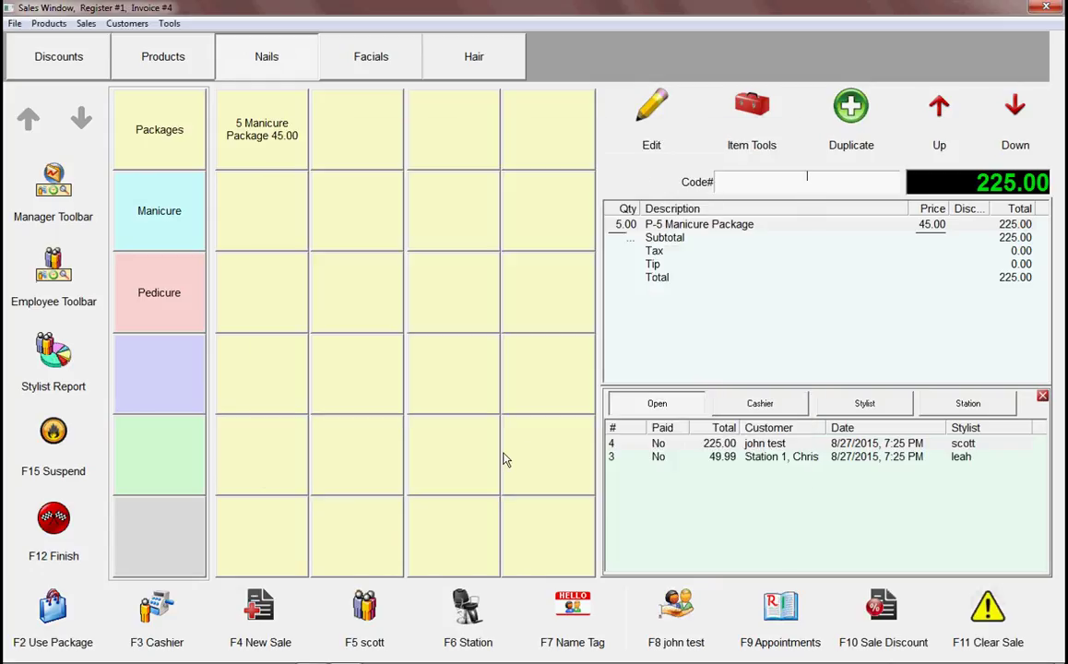
Finish the package sale by taking 70.00 in cash and the remaining 155.00, and close the ticket.
{"action": "left_click", "coordinate": [77, 532]}
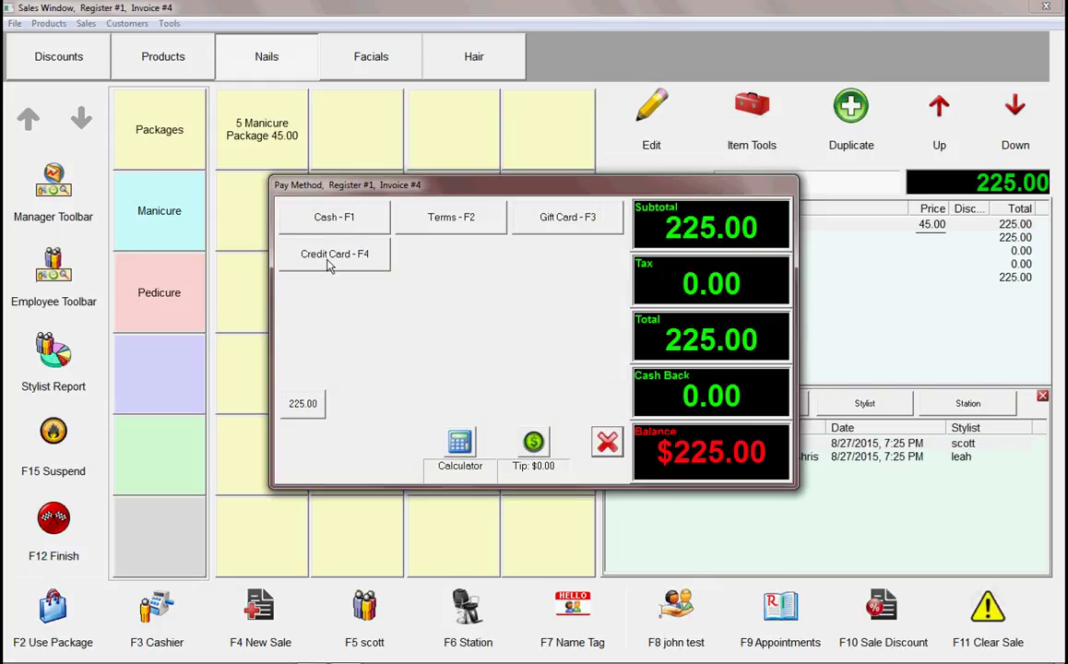
{"action": "left_click", "coordinate": [375, 223]}
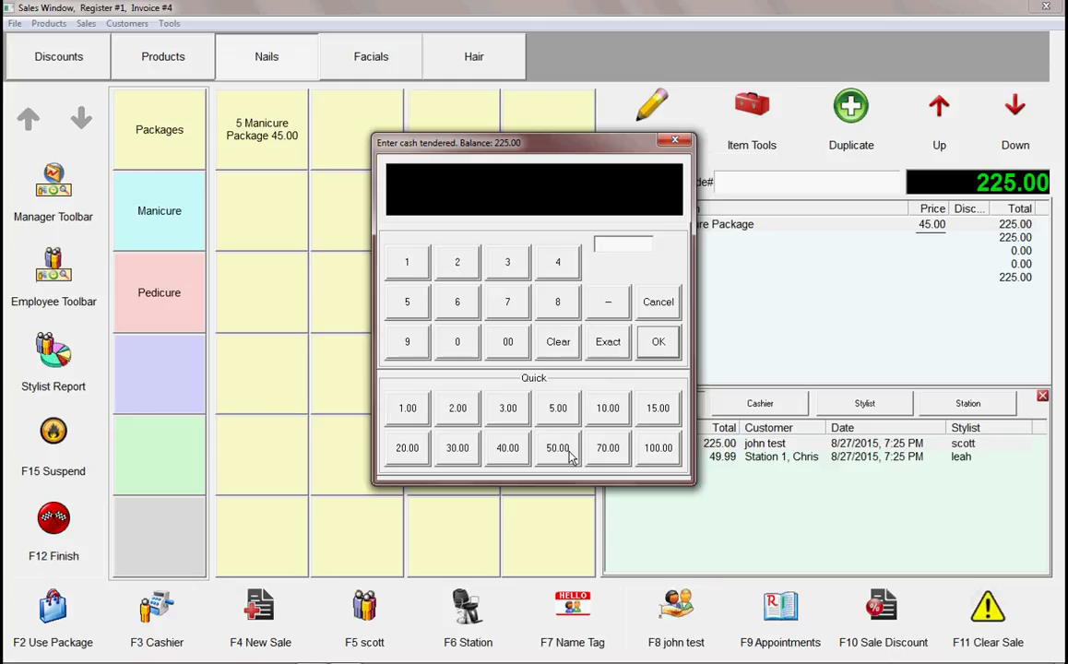
{"action": "left_click", "coordinate": [606, 446]}
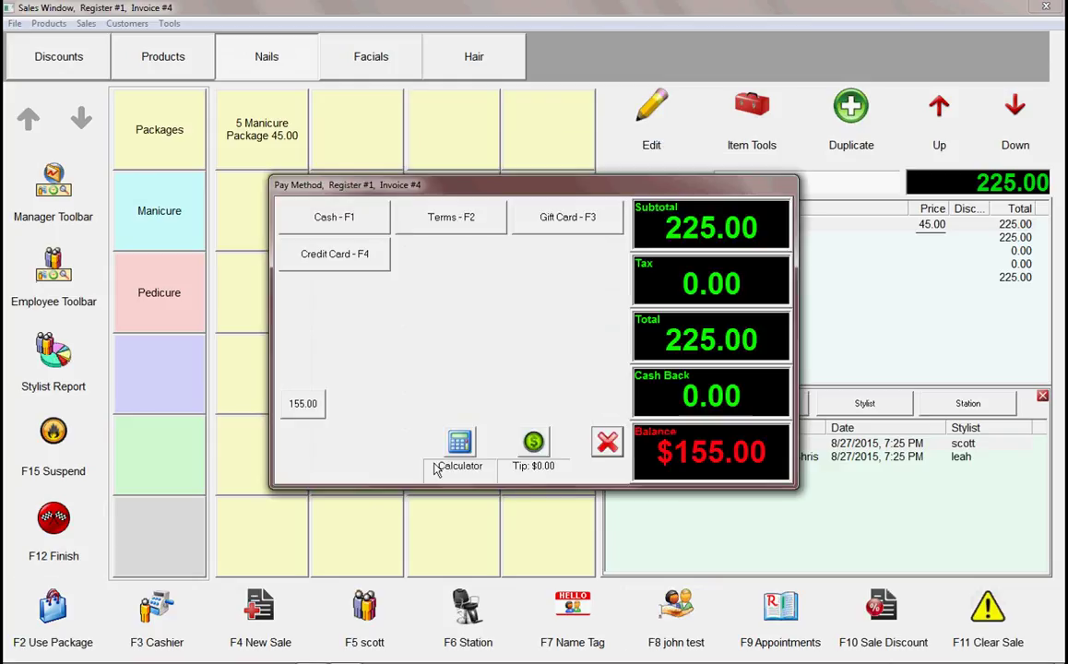
{"action": "left_click", "coordinate": [301, 407]}
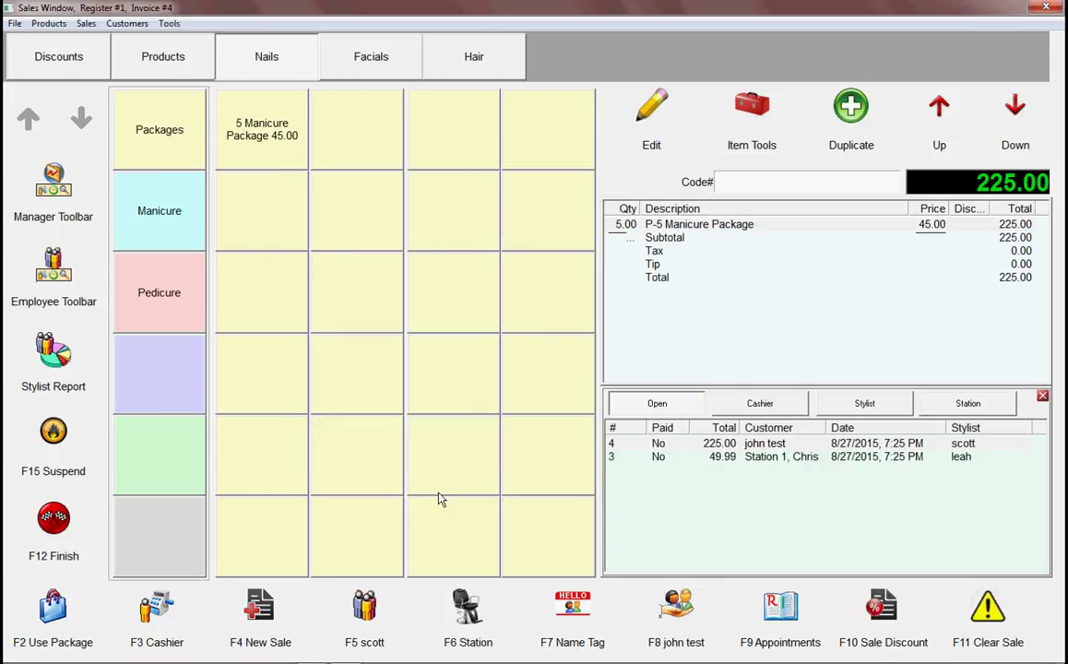
{"action": "left_click", "coordinate": [635, 414]}
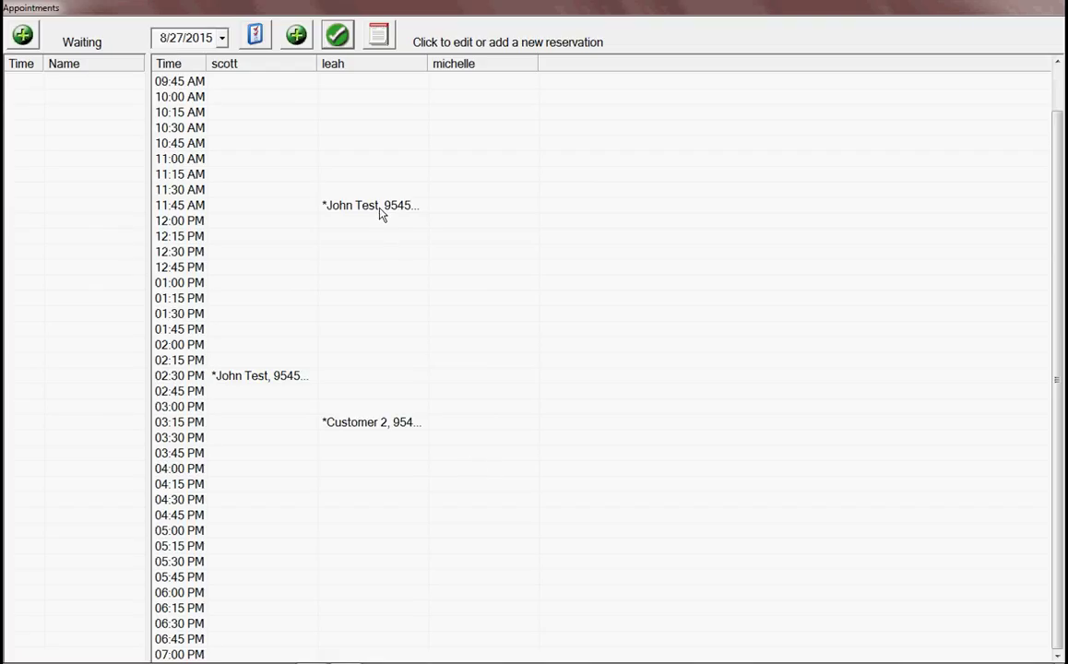
Start a new ticket under the first listed stylist and assign the package customer after checking the packages on the customer's record.
{"action": "left_click", "coordinate": [337, 37]}
{"action": "left_click", "coordinate": [402, 250]}
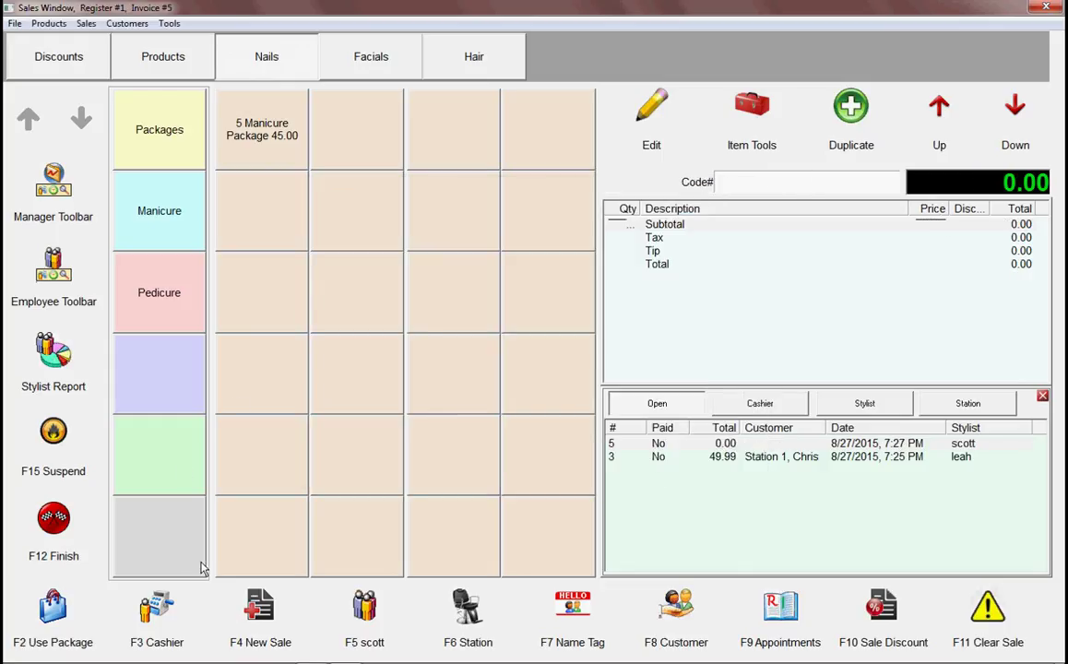
{"action": "left_click", "coordinate": [686, 631]}
{"action": "left_click", "coordinate": [437, 226]}
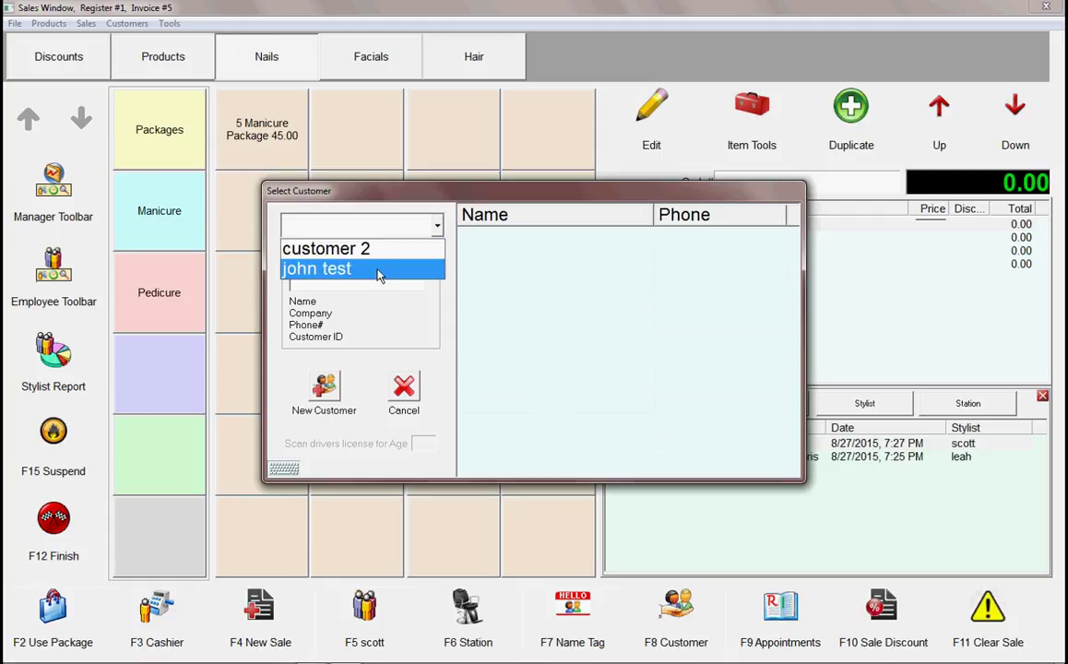
{"action": "left_click", "coordinate": [350, 269]}
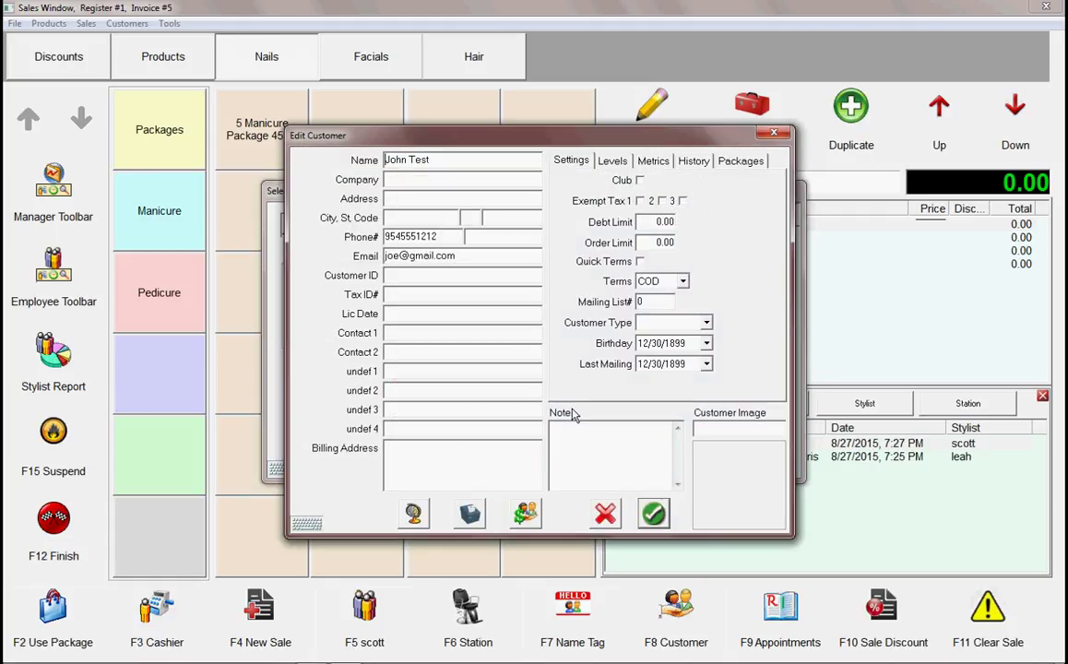
{"action": "left_click", "coordinate": [743, 163]}
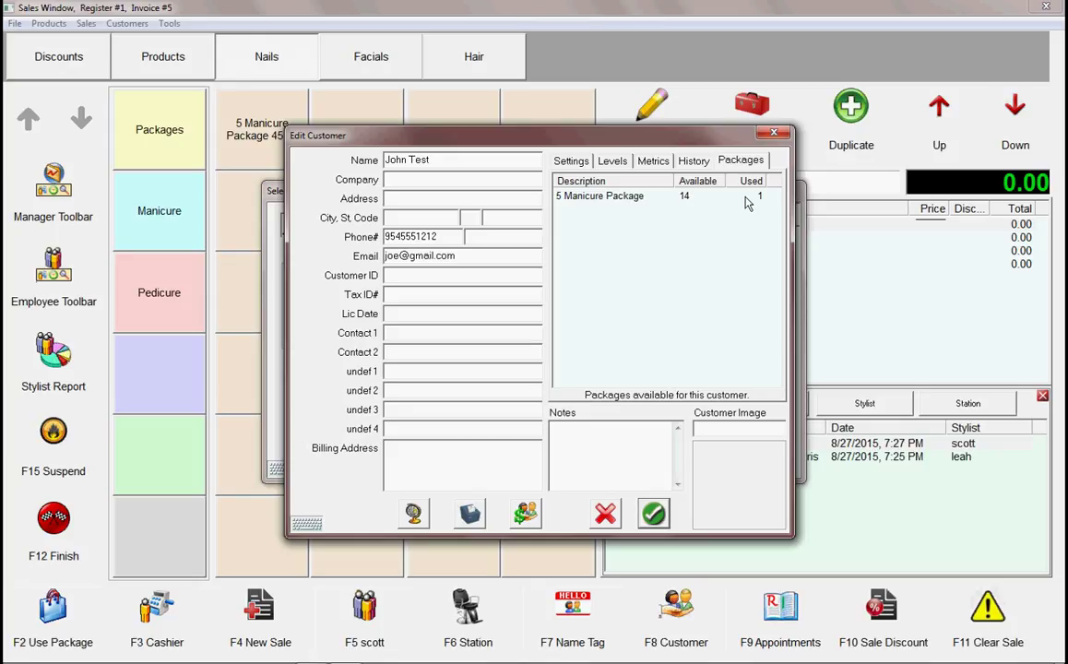
{"action": "left_click", "coordinate": [653, 514]}
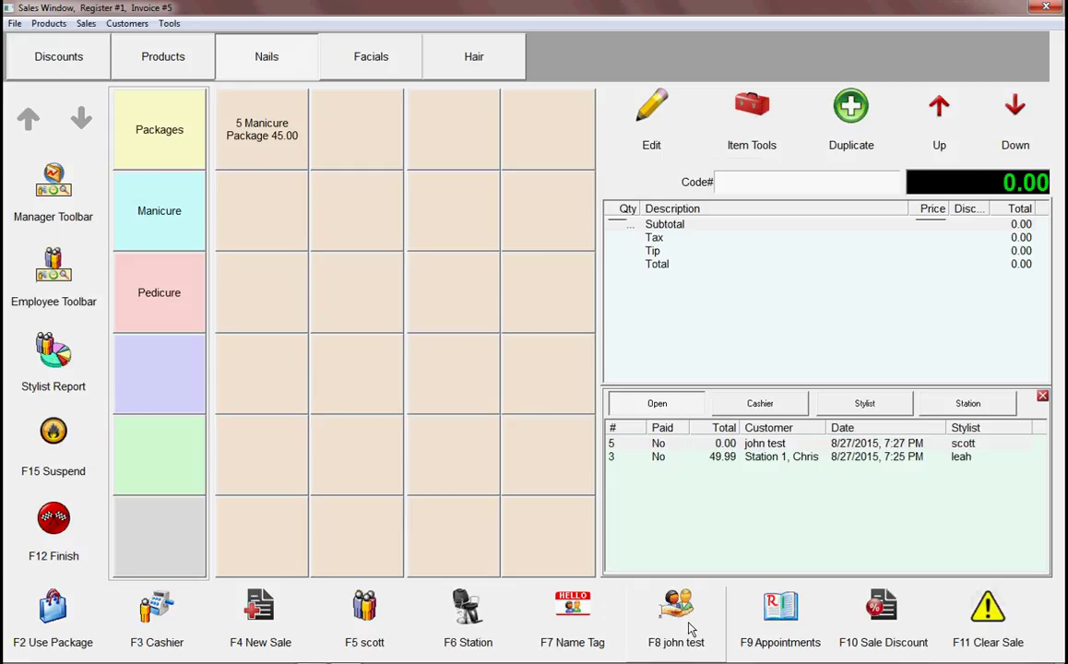
Redeem one use of the customer's 5 Manicure Package on the ticket and finish the sale.
{"action": "left_click", "coordinate": [55, 627]}
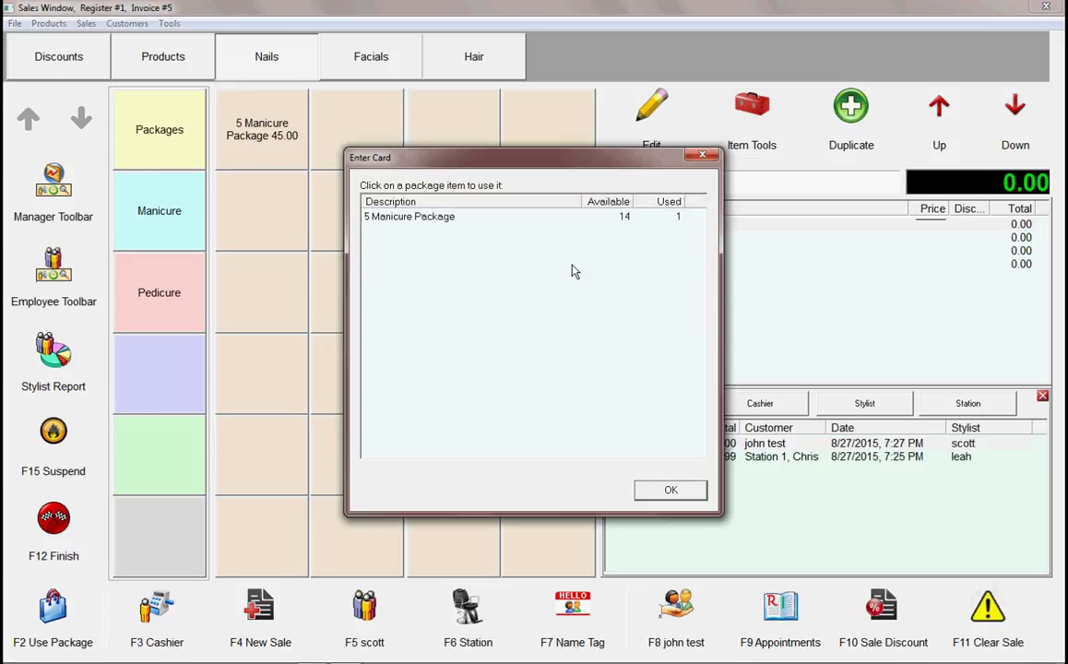
{"action": "left_click", "coordinate": [417, 218]}
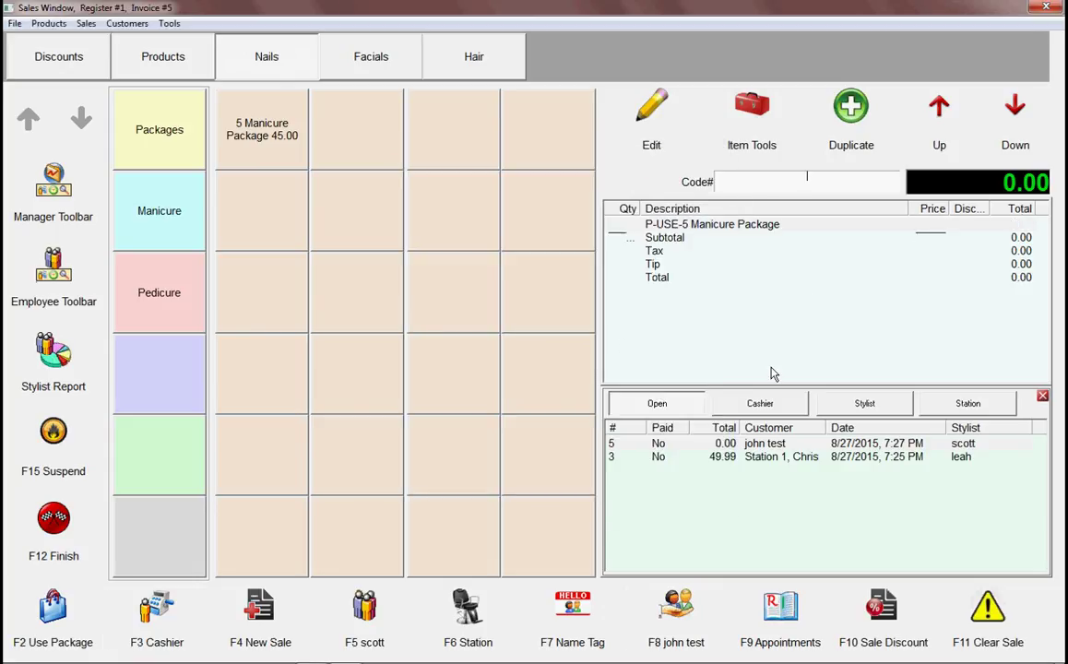
{"action": "left_click", "coordinate": [54, 521]}
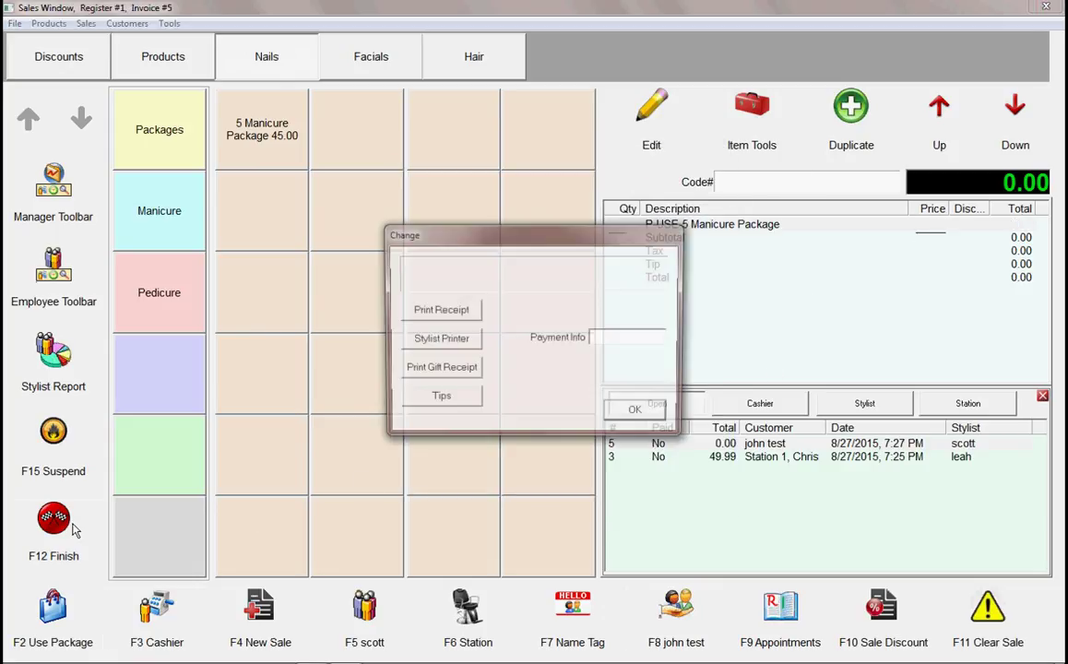
{"action": "left_click", "coordinate": [623, 414]}
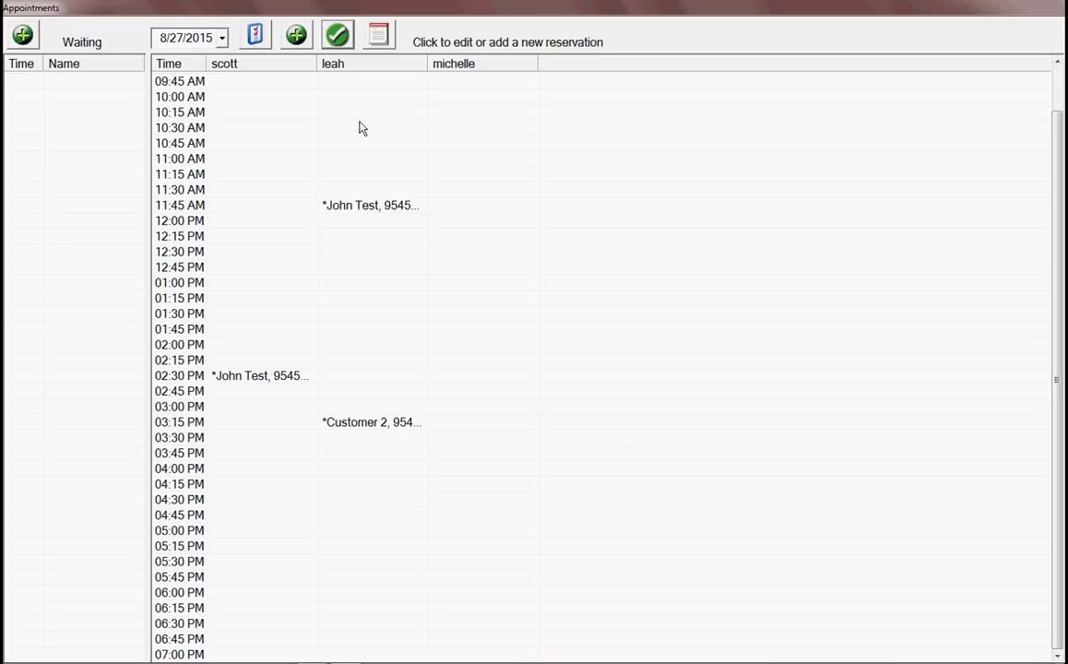
Start another ticket under the first stylist for the same customer and check the package balance without redeeming a use.
{"action": "left_click", "coordinate": [338, 35]}
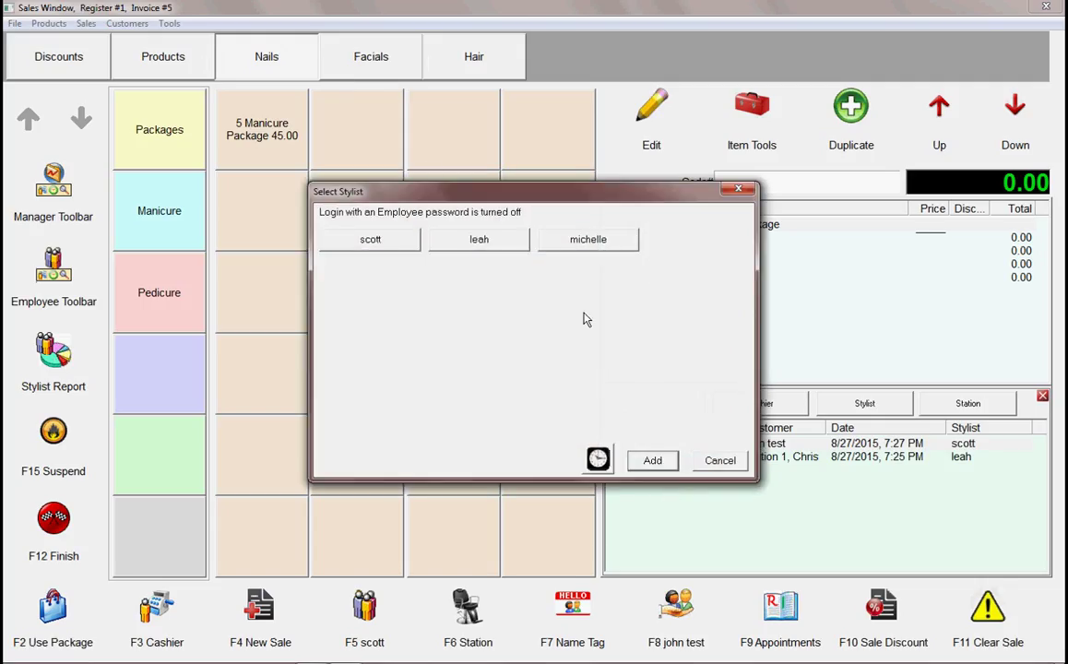
{"action": "left_click", "coordinate": [373, 239]}
{"action": "left_click", "coordinate": [678, 627]}
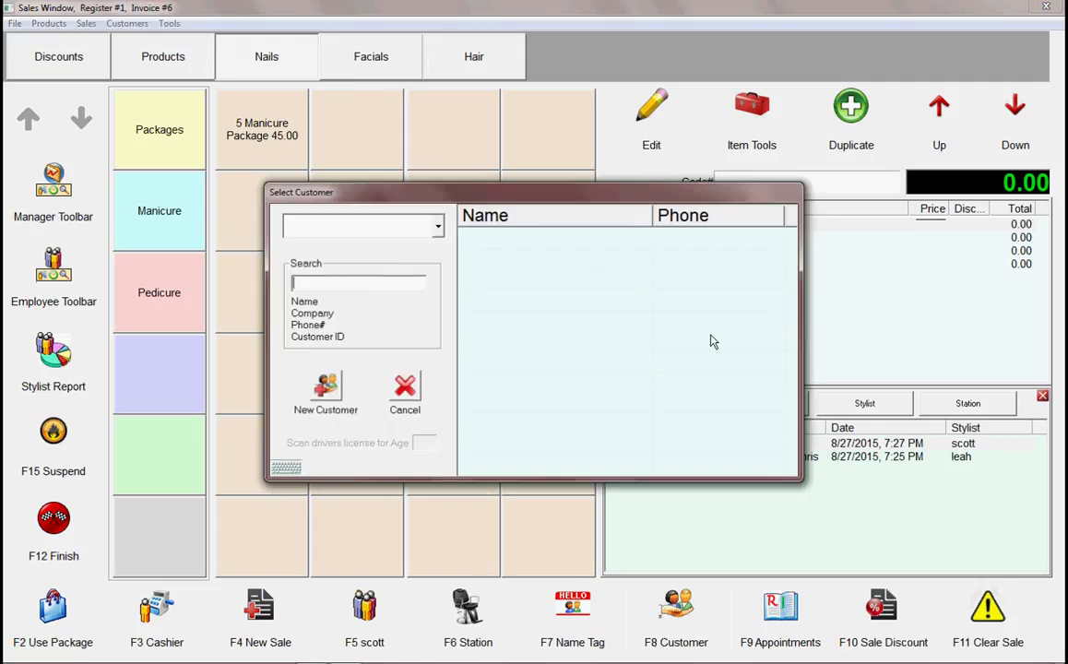
{"action": "left_click", "coordinate": [437, 226]}
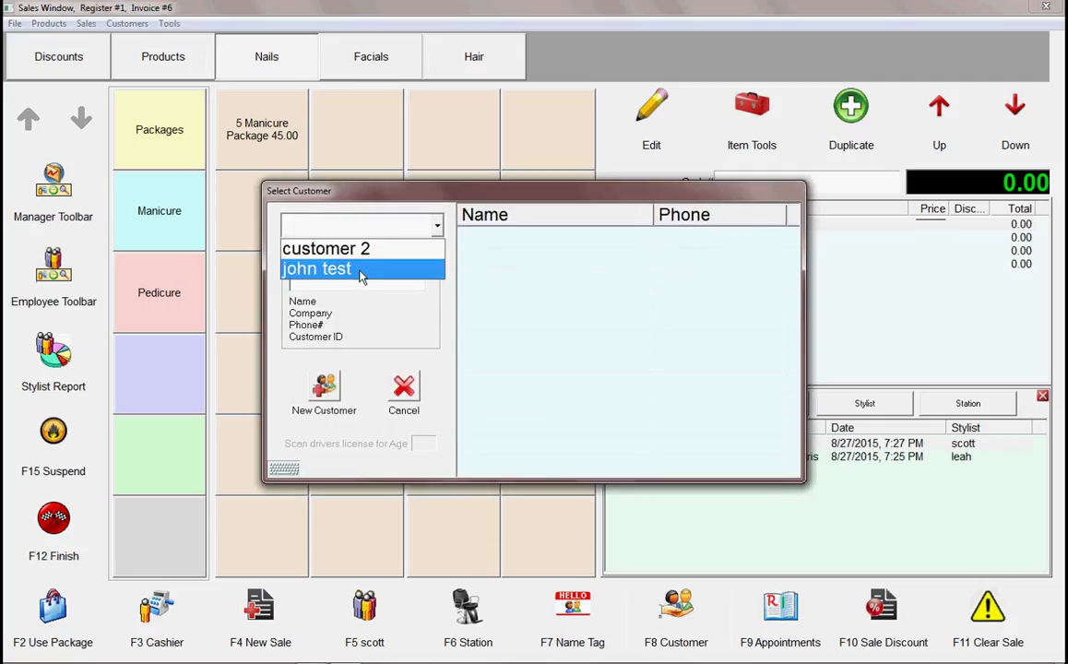
{"action": "left_click", "coordinate": [361, 275]}
{"action": "left_click", "coordinate": [653, 449]}
{"action": "left_click", "coordinate": [78, 609]}
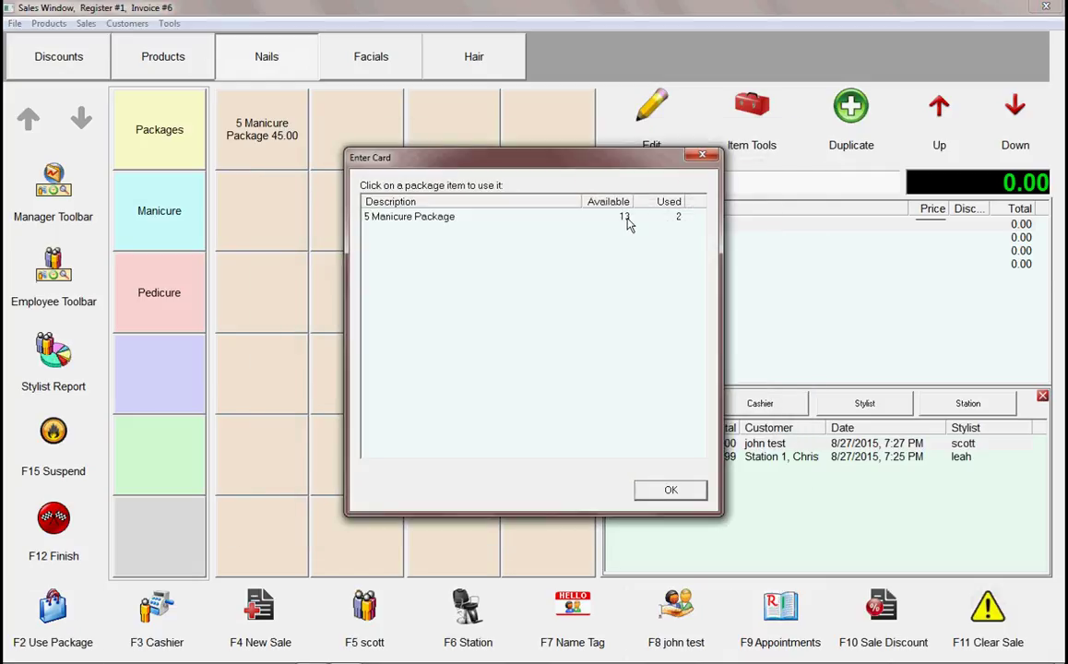
{"action": "left_click", "coordinate": [672, 492]}
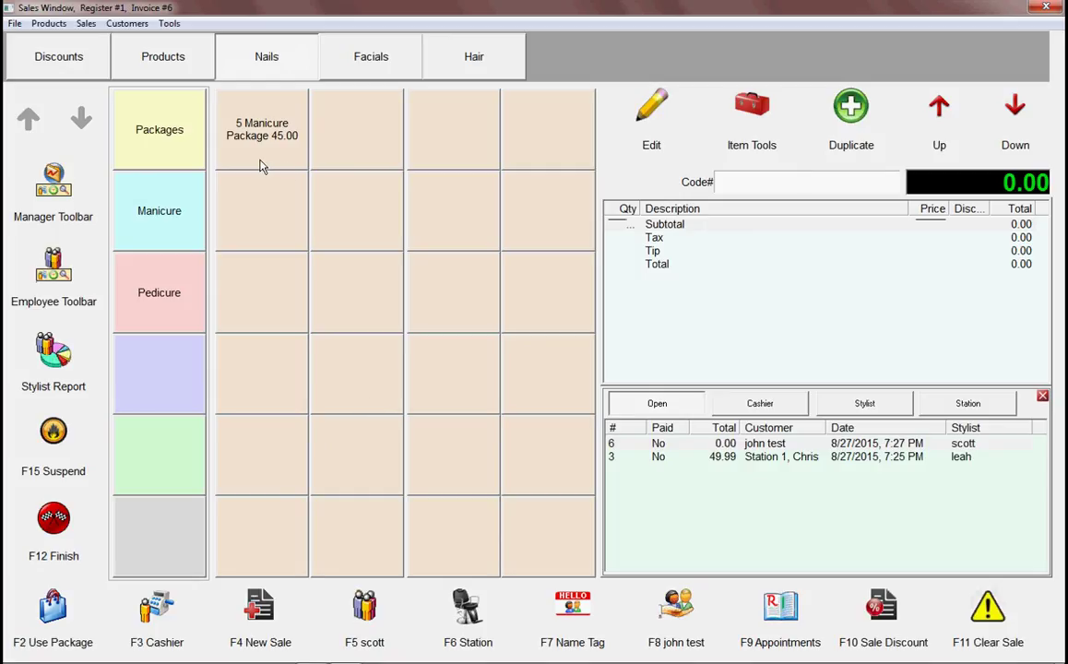
Browse the Facials category and the Blow Dry, Mens Cuts, Hair Styling and Hair Coloring services under Hair.
{"action": "left_click", "coordinate": [364, 65]}
{"action": "left_click", "coordinate": [474, 69]}
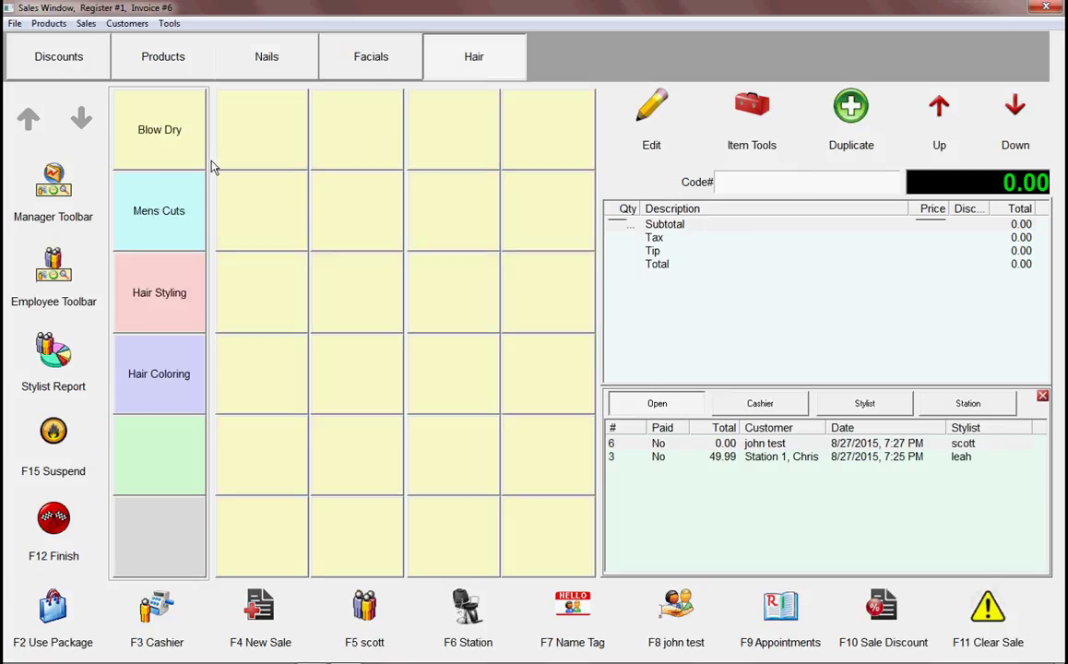
{"action": "left_click", "coordinate": [173, 143]}
{"action": "left_click", "coordinate": [170, 214]}
{"action": "left_click", "coordinate": [167, 331]}
{"action": "left_click", "coordinate": [148, 399]}
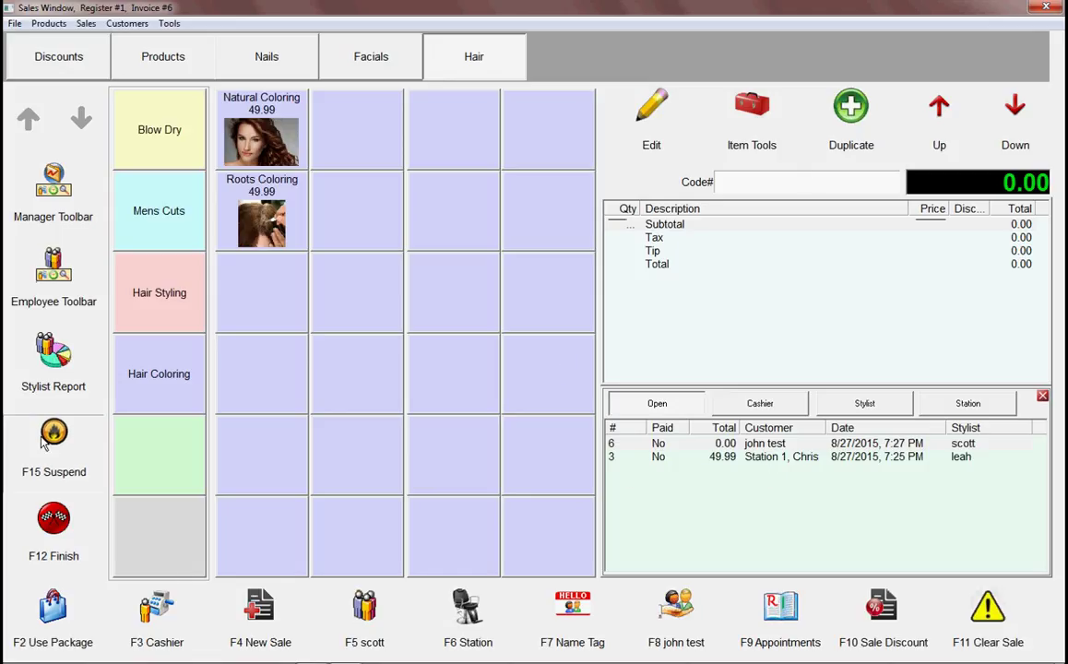
Add a walk-in customer's first name to the appointment screen's waiting list and start a ticket from that entry.
{"action": "key", "text": "F9"}
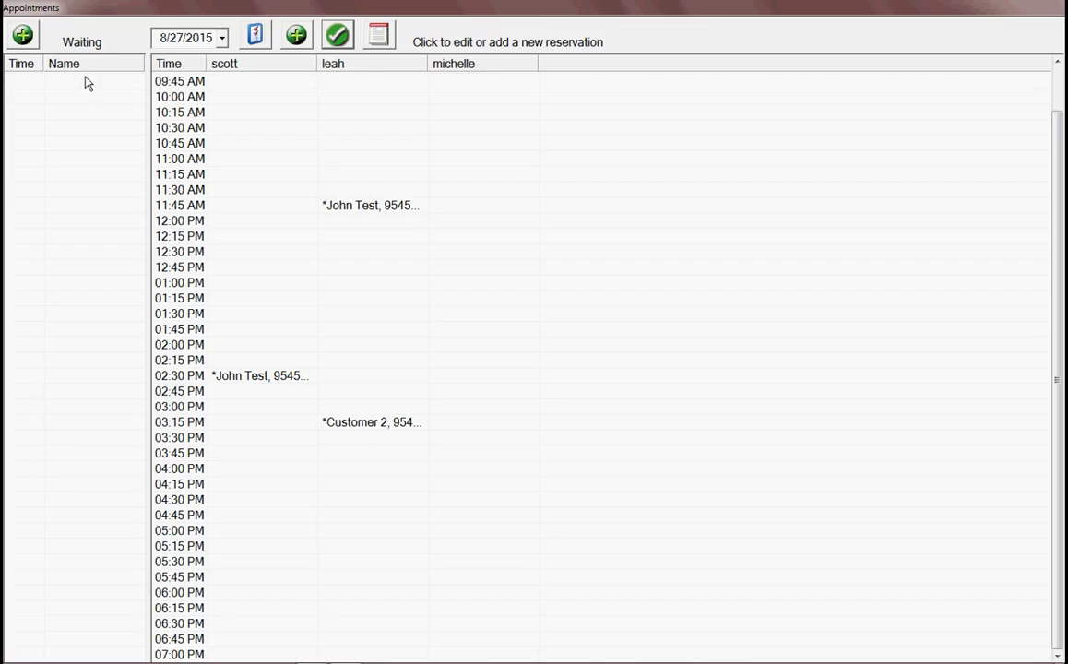
{"action": "left_click", "coordinate": [23, 35]}
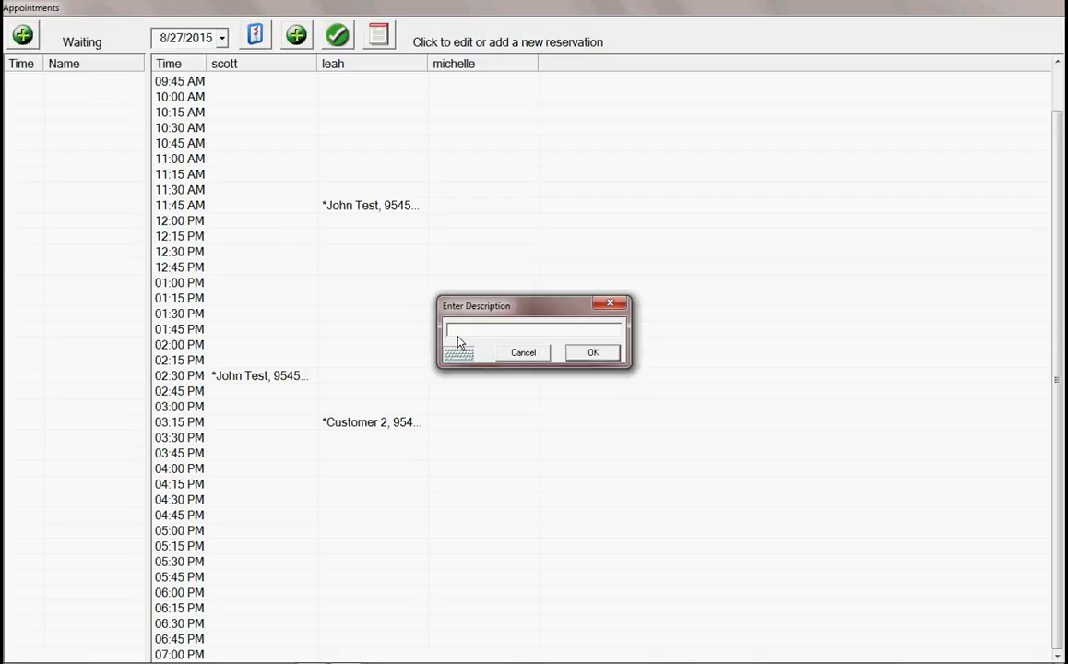
{"action": "type", "text": "Jenny"}
{"action": "key", "text": "Return"}
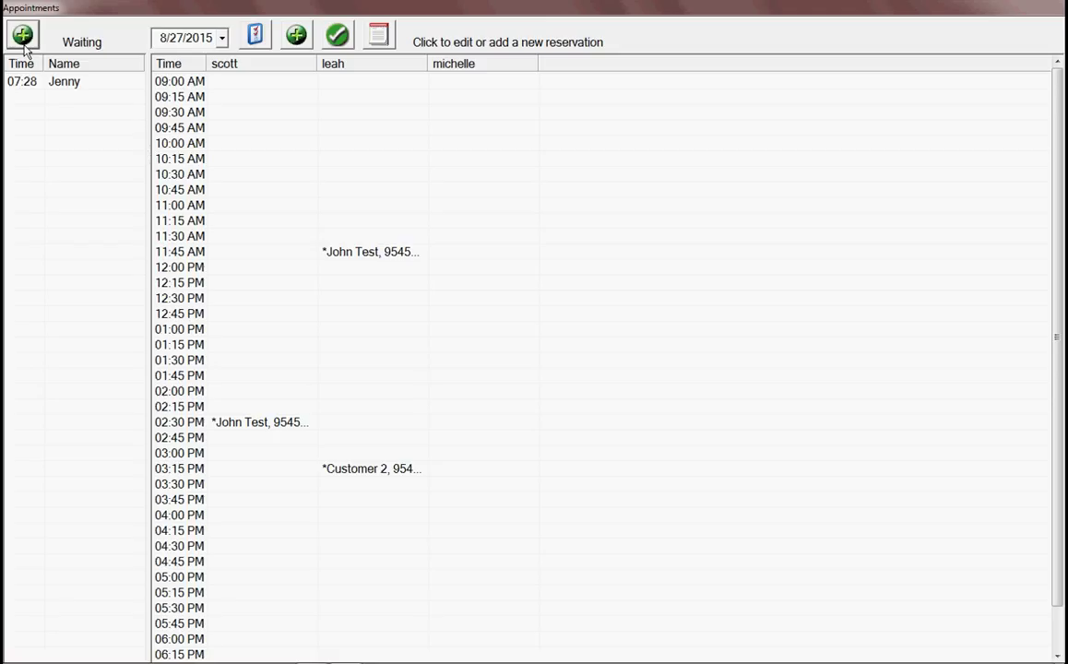
{"action": "double_click", "coordinate": [67, 81]}
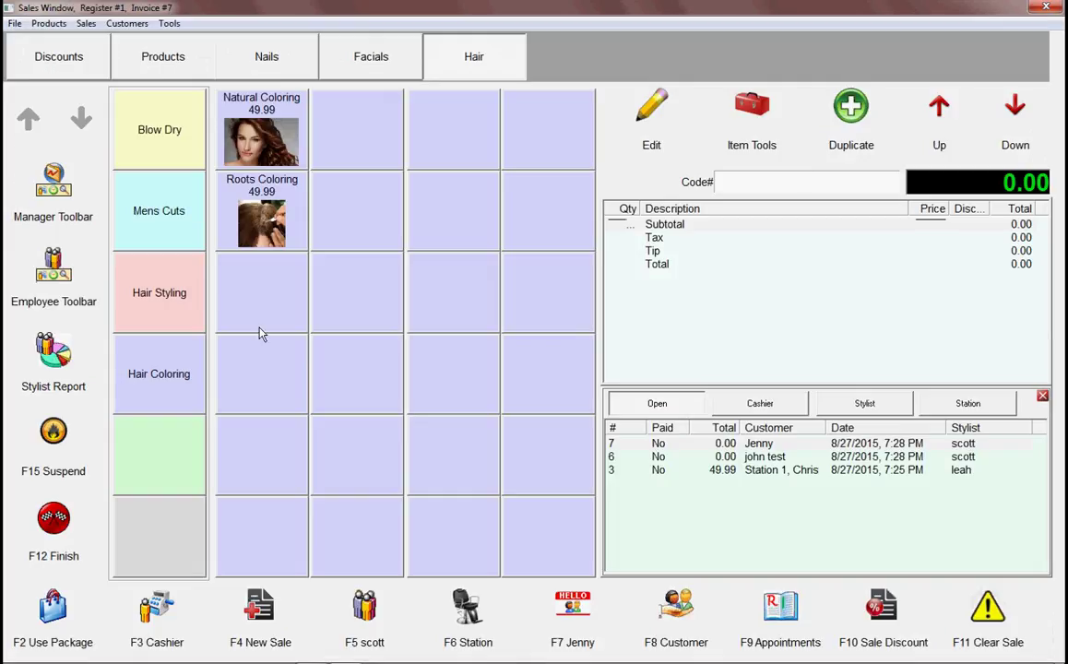
Add Roots Coloring to the walk-in ticket and assign it to Station 2 and the third listed stylist.
{"action": "left_click", "coordinate": [267, 208]}
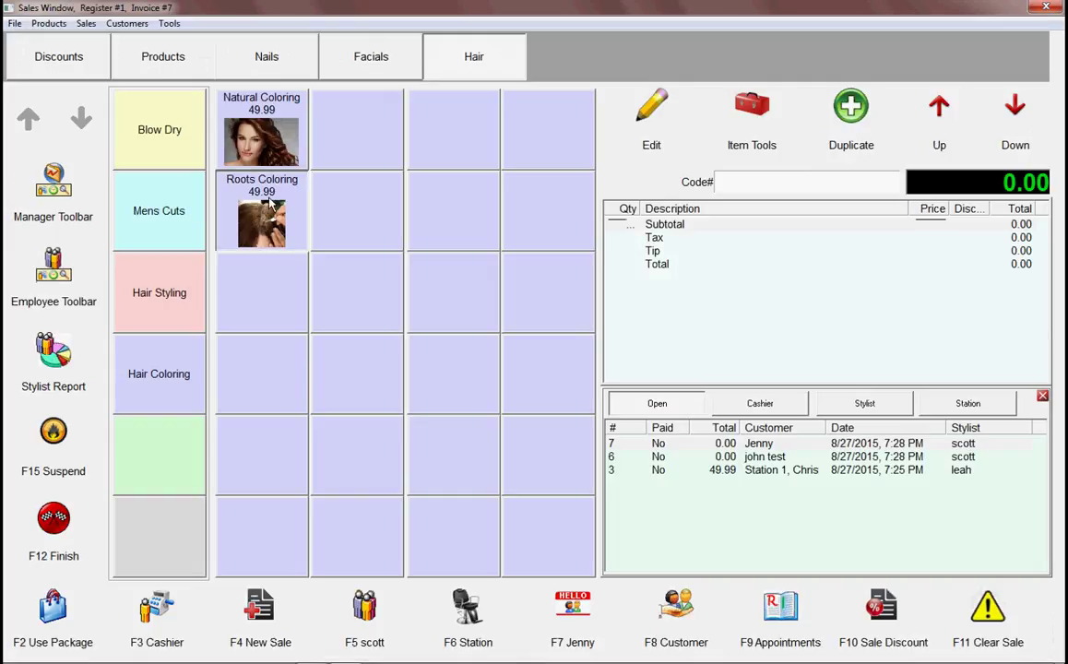
{"action": "left_click", "coordinate": [470, 618]}
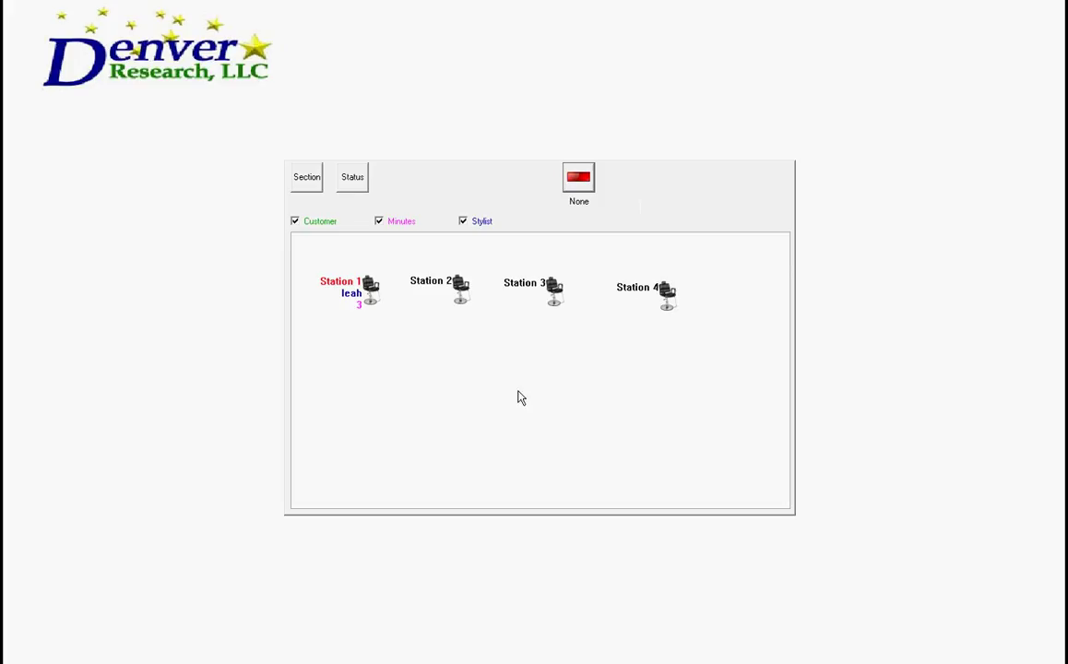
{"action": "left_click", "coordinate": [464, 291]}
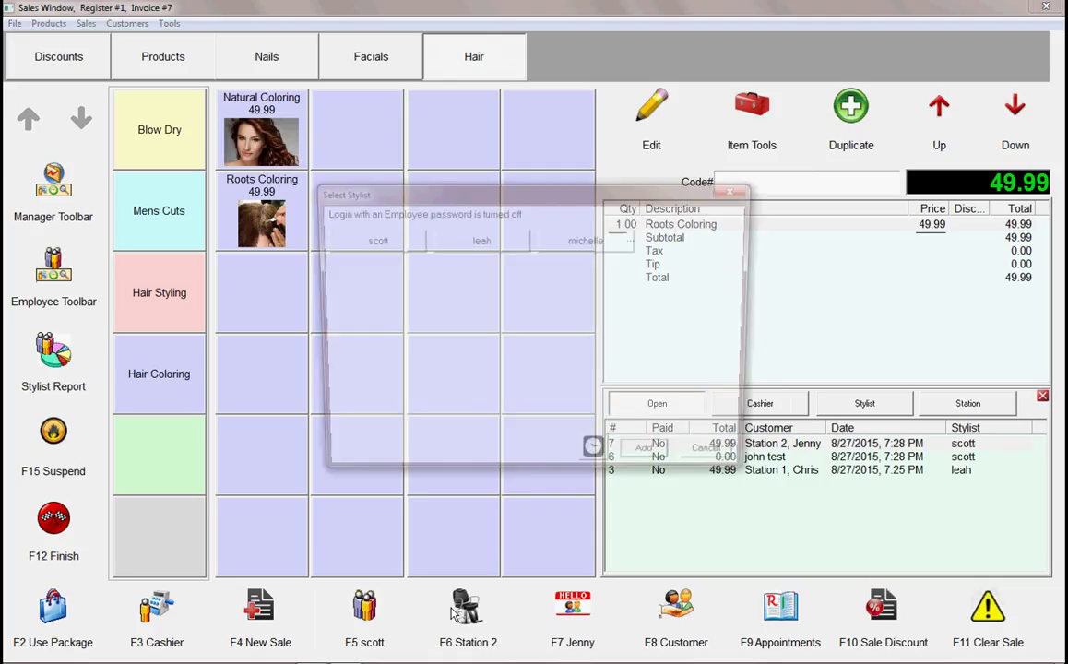
{"action": "left_click", "coordinate": [590, 240]}
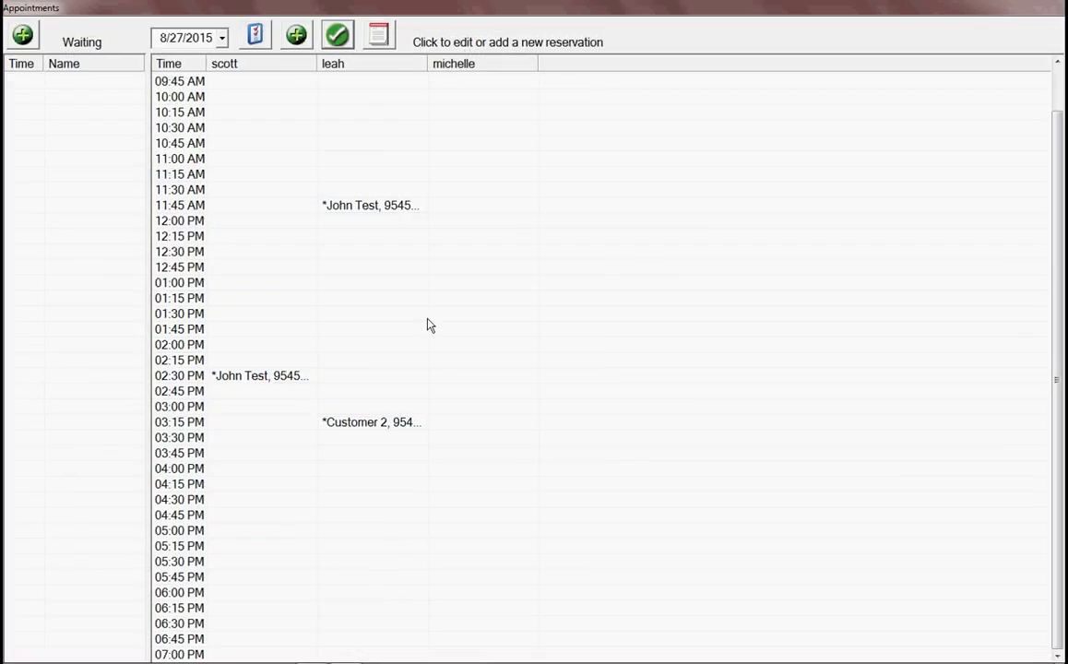
Return from the appointment schedule to the sales window and check the station assignments.
{"action": "left_click", "coordinate": [336, 36]}
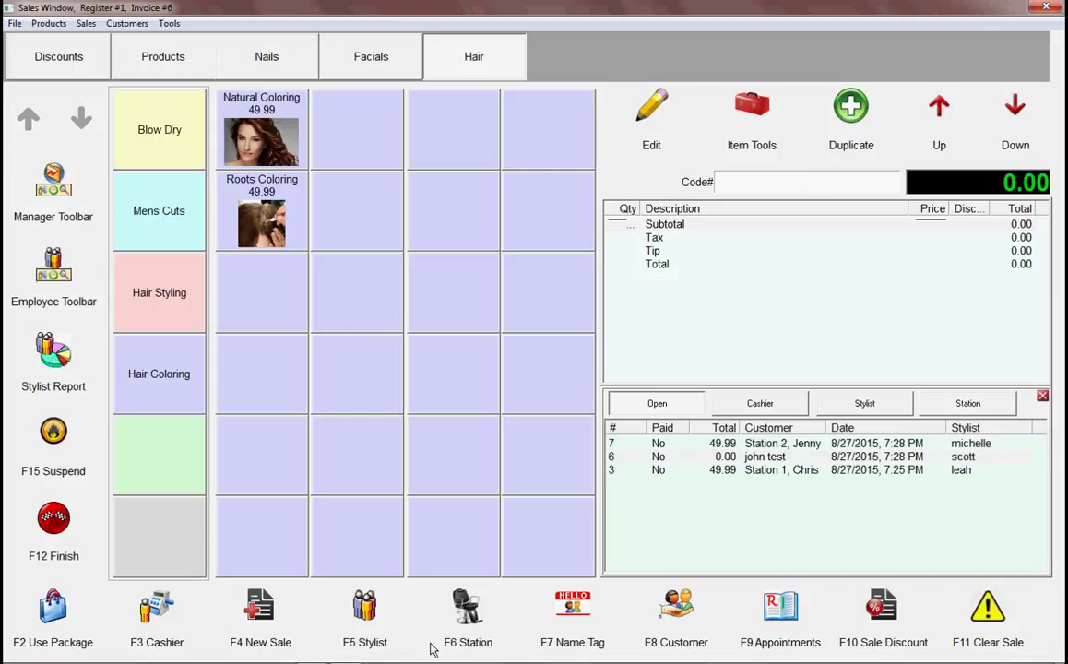
{"action": "left_click", "coordinate": [469, 607]}
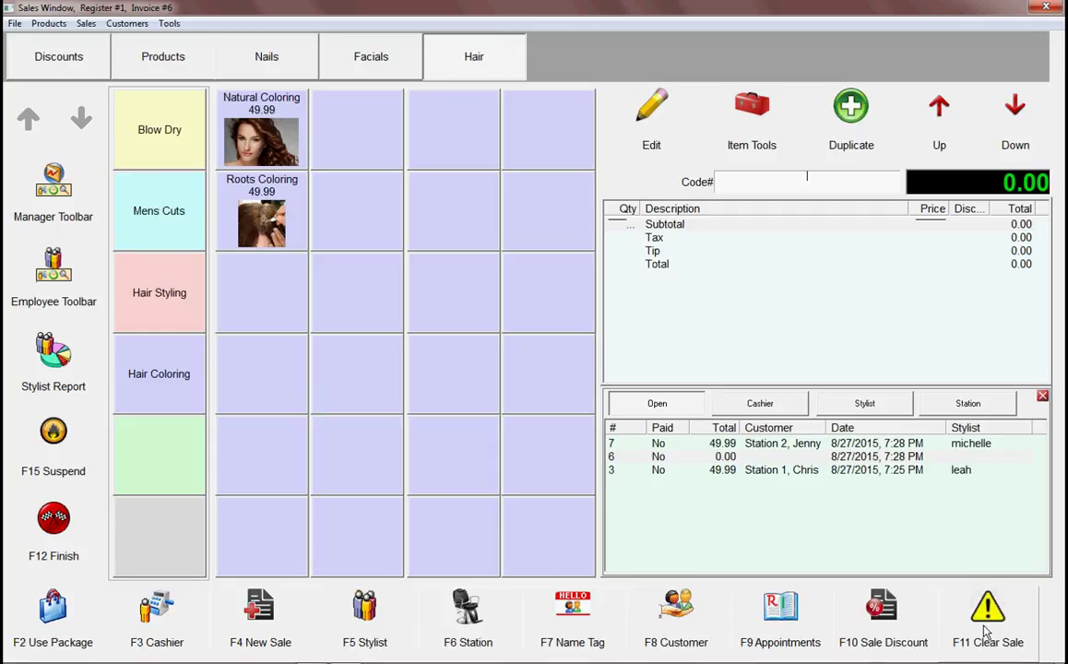
Look over the item functions available for a ticket and the manager functions, including the Report Center.
{"action": "left_click", "coordinate": [764, 129]}
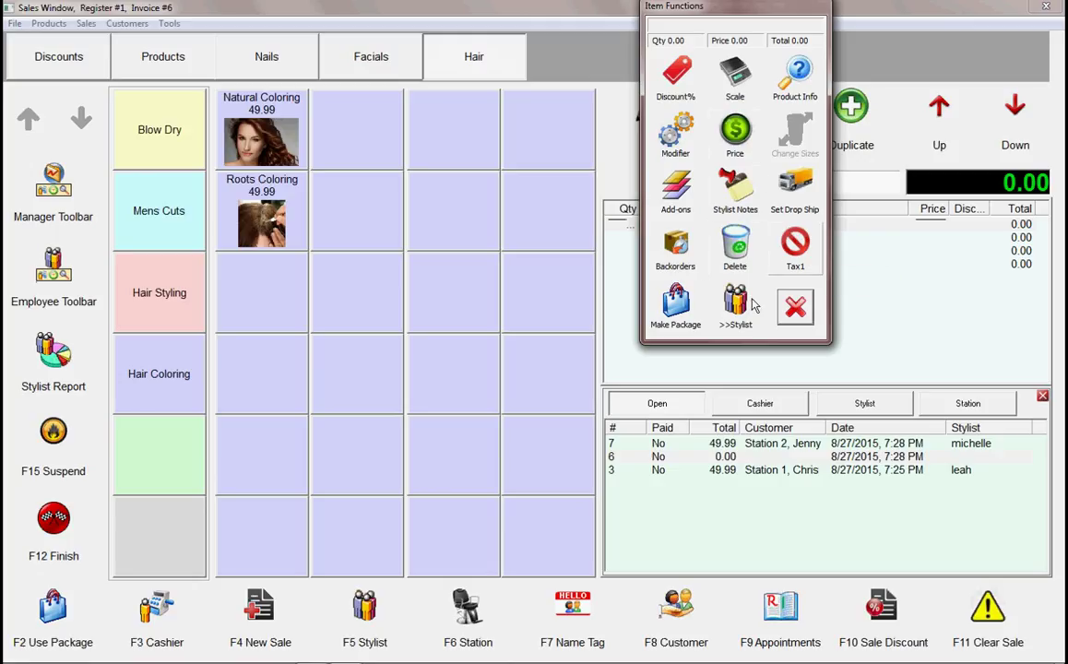
{"action": "left_click", "coordinate": [796, 307]}
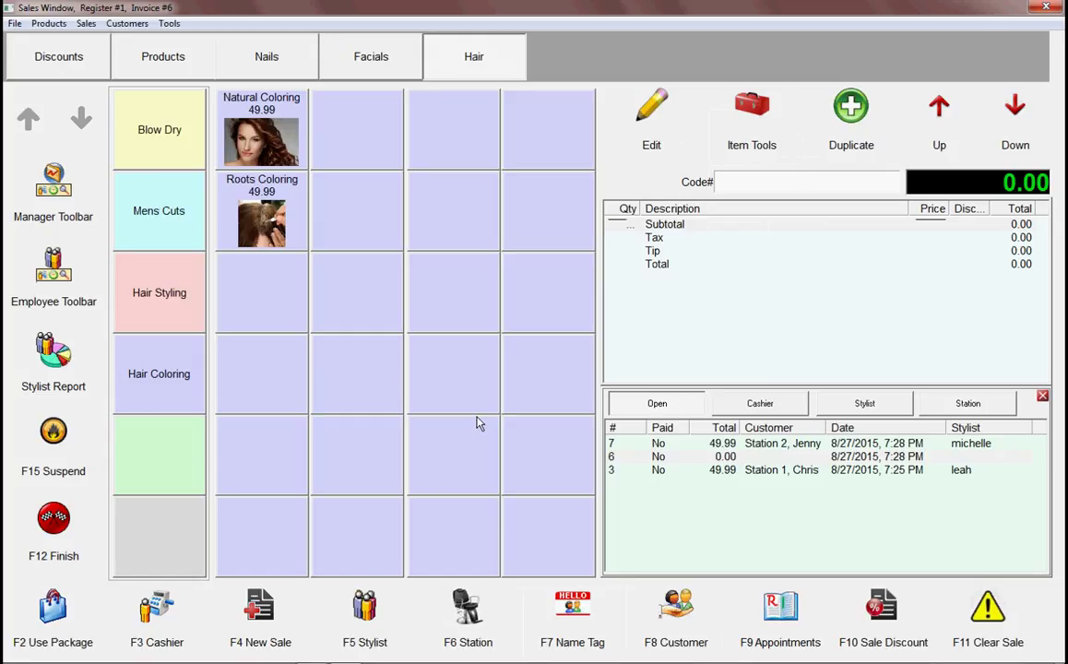
{"action": "left_click", "coordinate": [60, 176]}
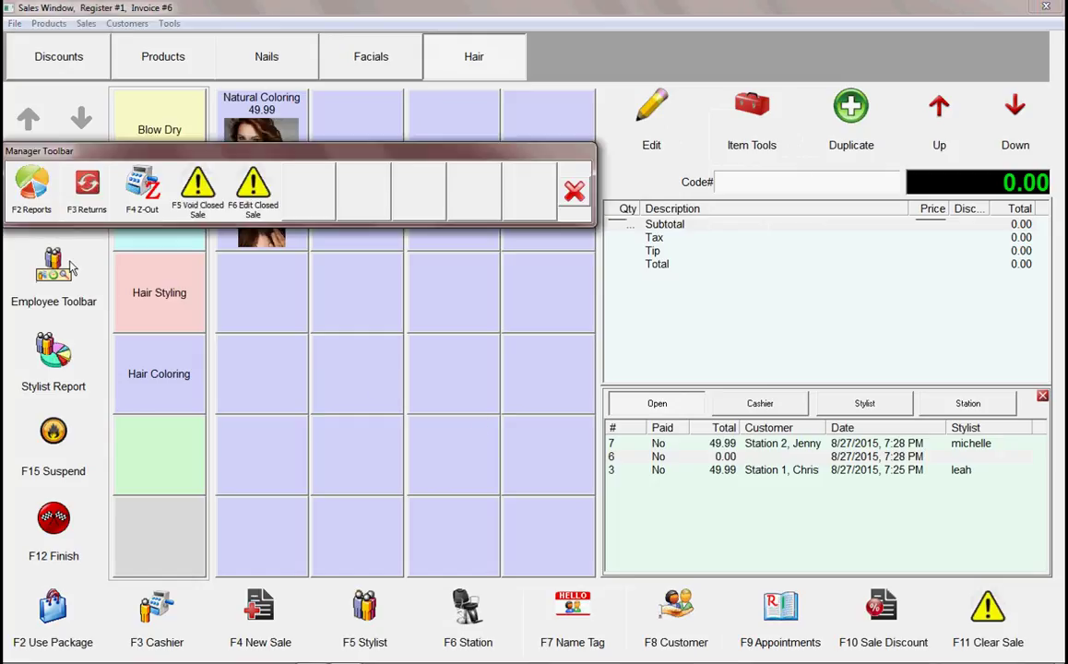
{"action": "left_click", "coordinate": [32, 189]}
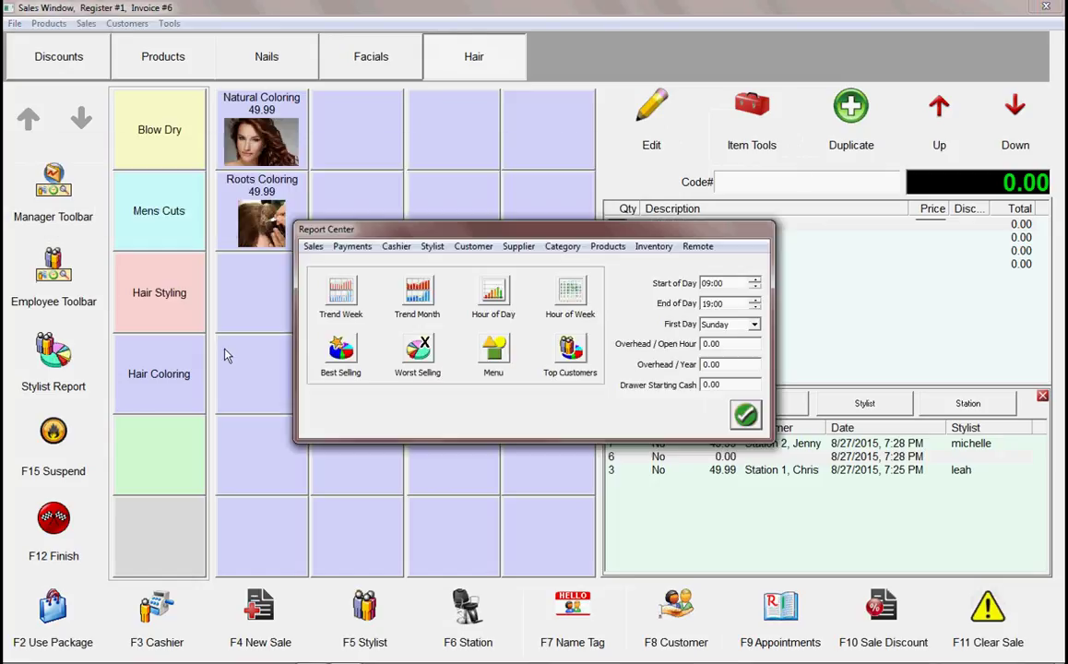
{"action": "left_click", "coordinate": [738, 417]}
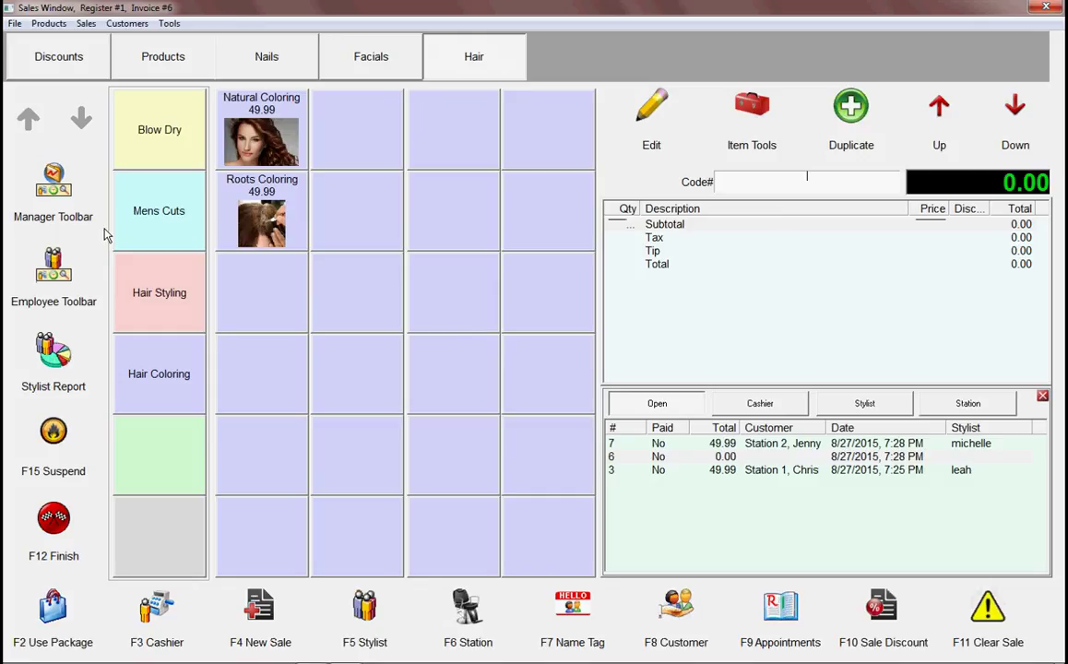
{"action": "left_click", "coordinate": [69, 196]}
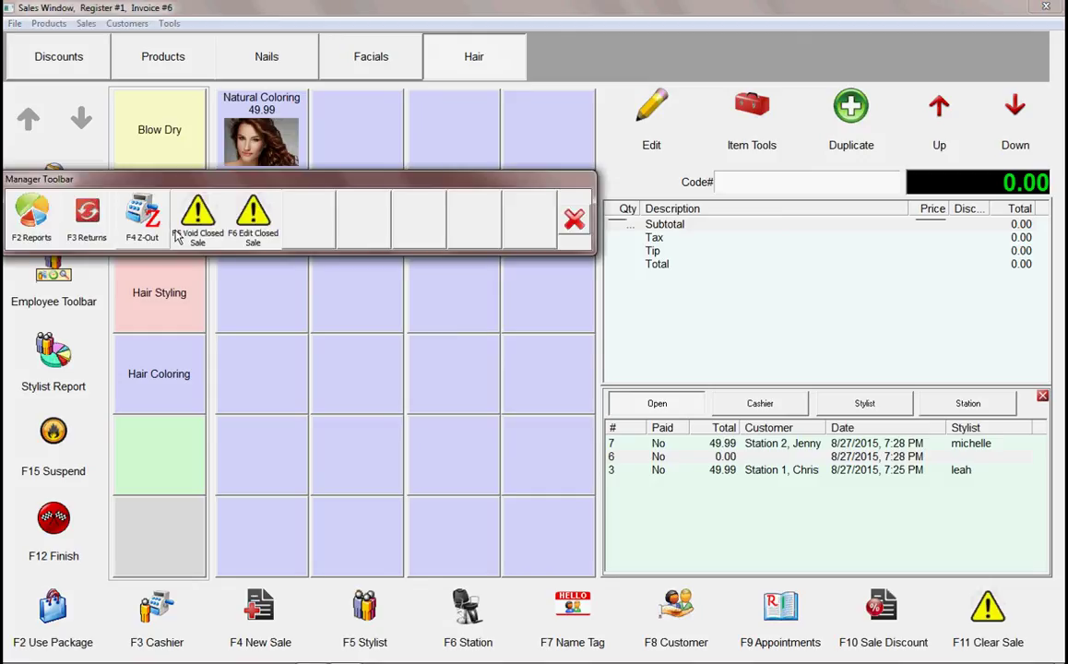
{"action": "left_click", "coordinate": [574, 220]}
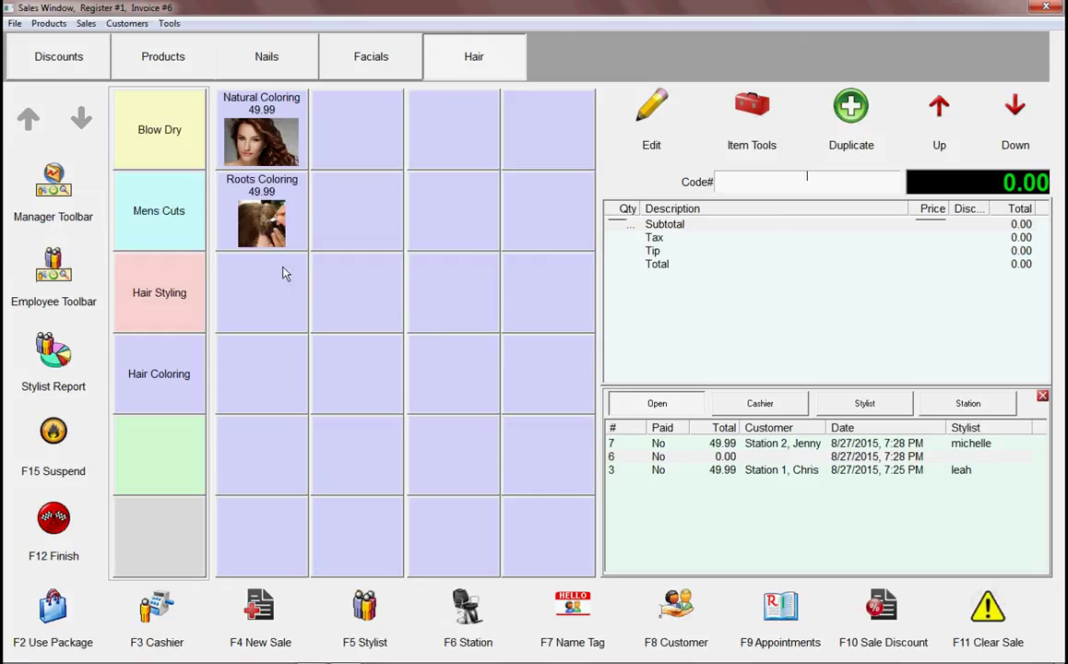
Look over the employee functions and run the stylist report for today's date.
{"action": "left_click", "coordinate": [32, 282]}
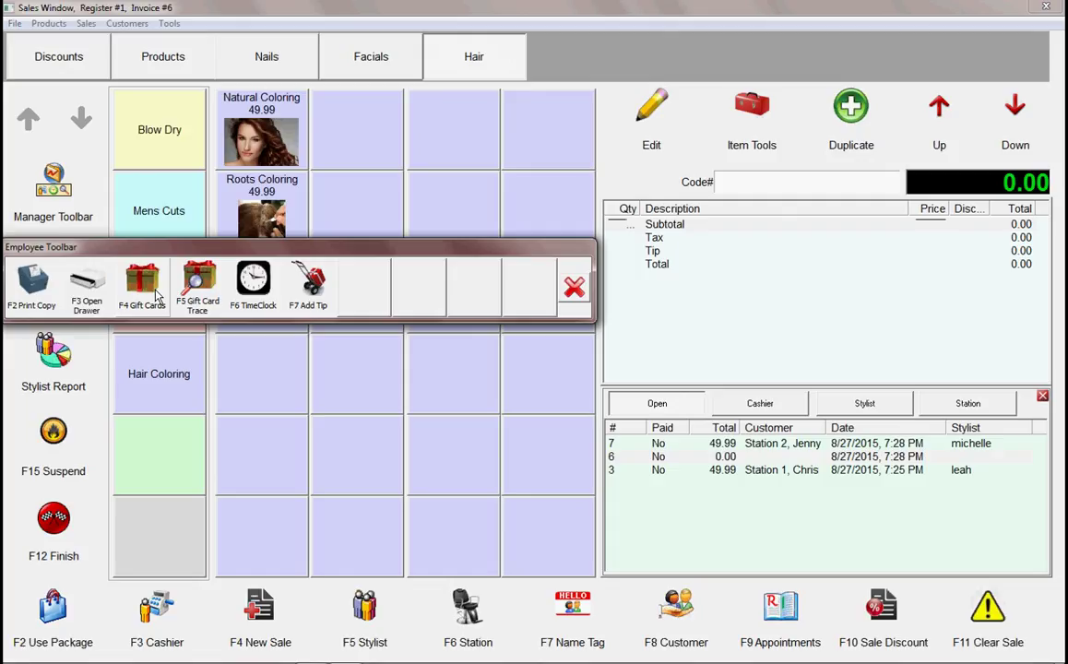
{"action": "left_click", "coordinate": [572, 288]}
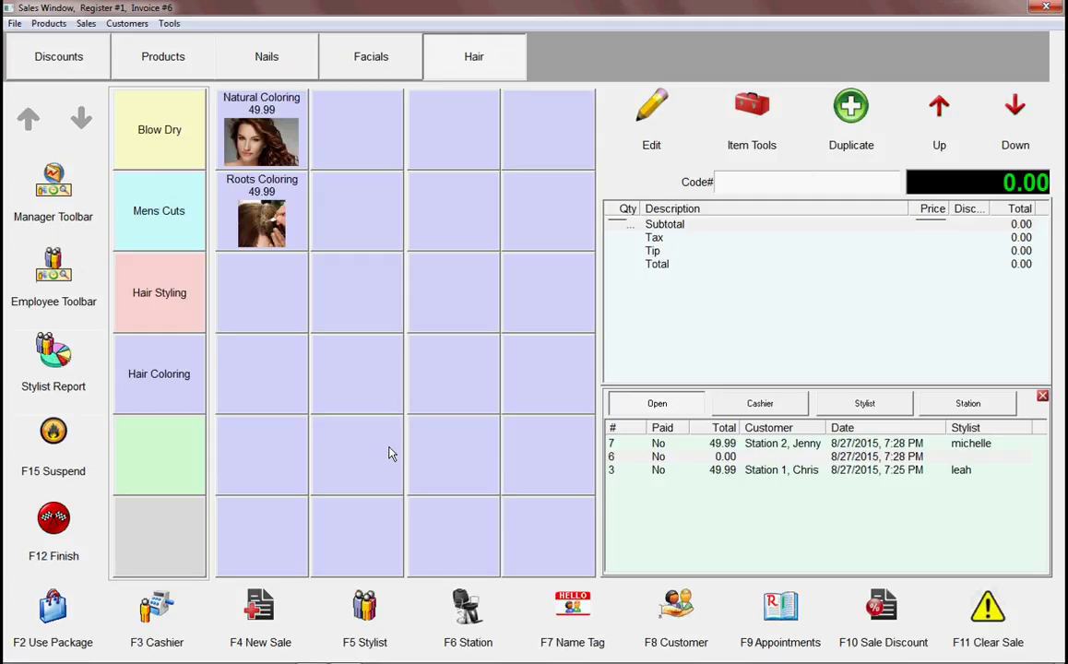
{"action": "left_click", "coordinate": [52, 382]}
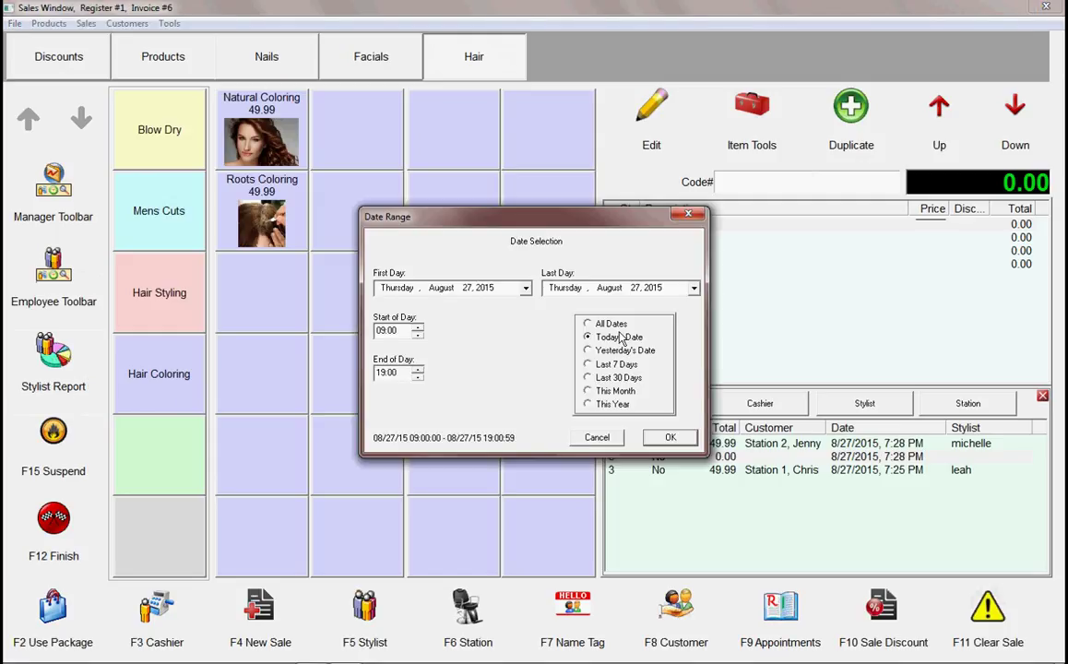
{"action": "left_click", "coordinate": [670, 439]}
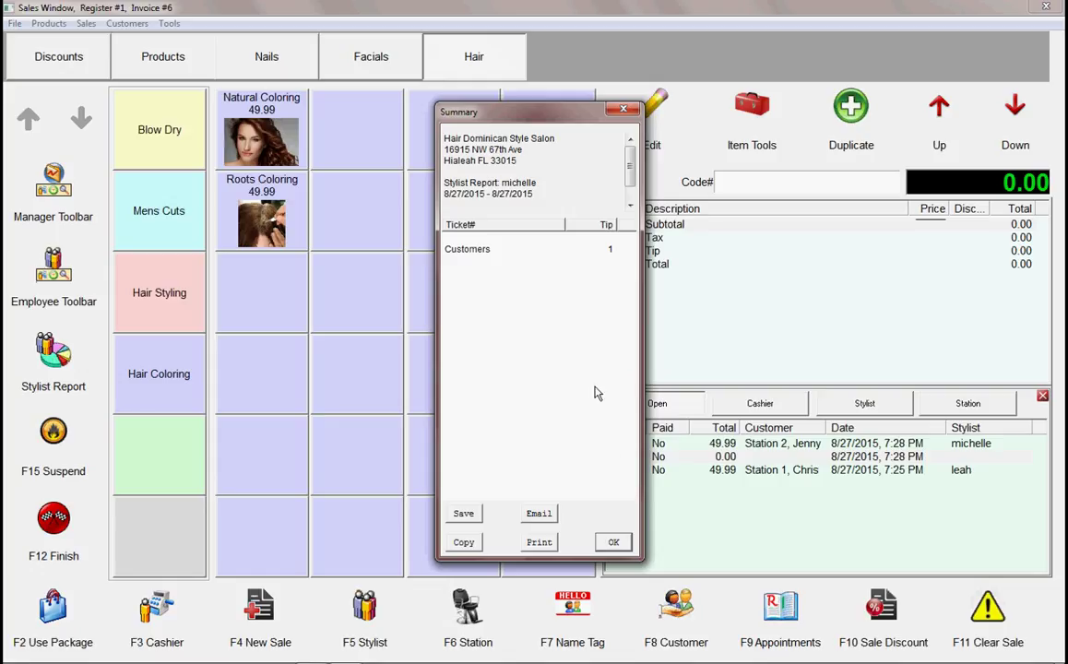
{"action": "left_click", "coordinate": [614, 543]}
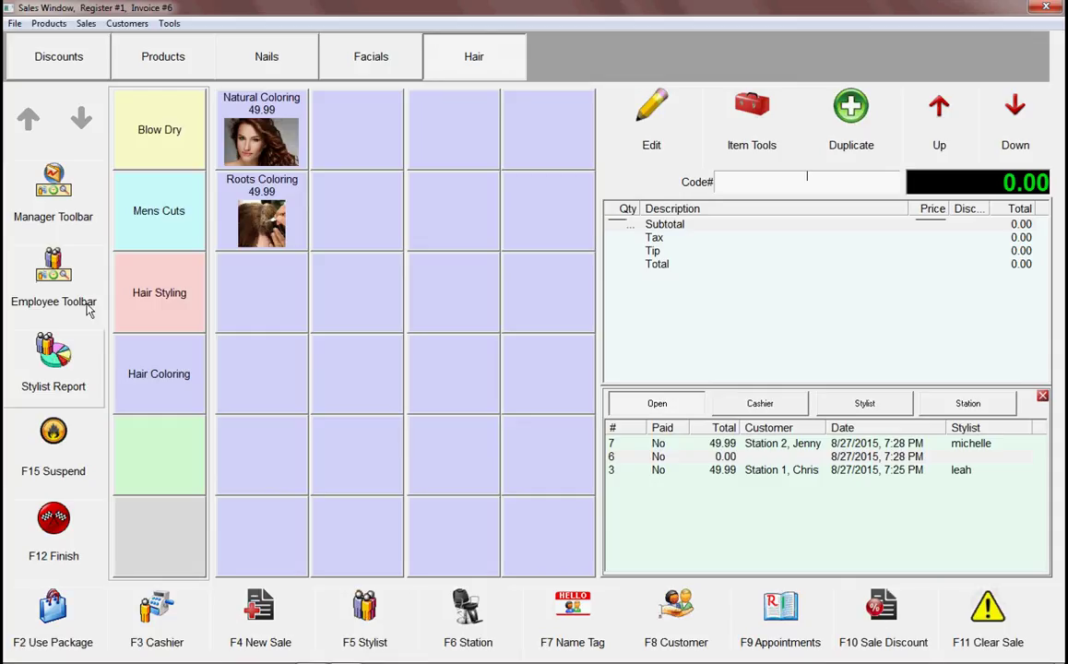
Check which stations are occupied and view all tickets, paid and unpaid, before returning to the open ones.
{"action": "left_click", "coordinate": [433, 608]}
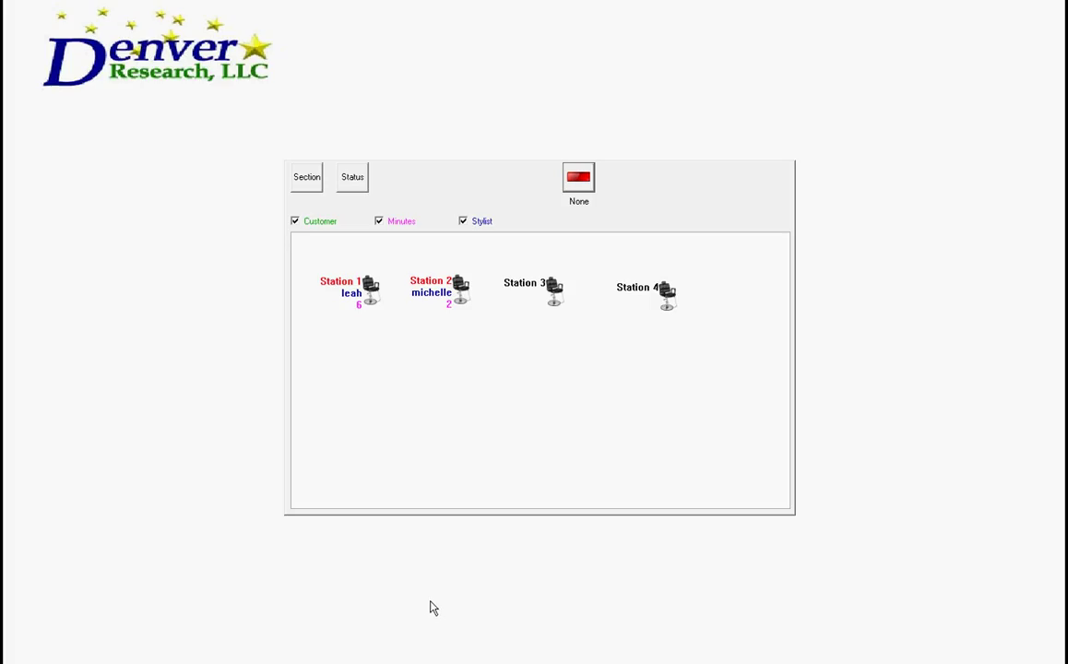
{"action": "left_click", "coordinate": [581, 184]}
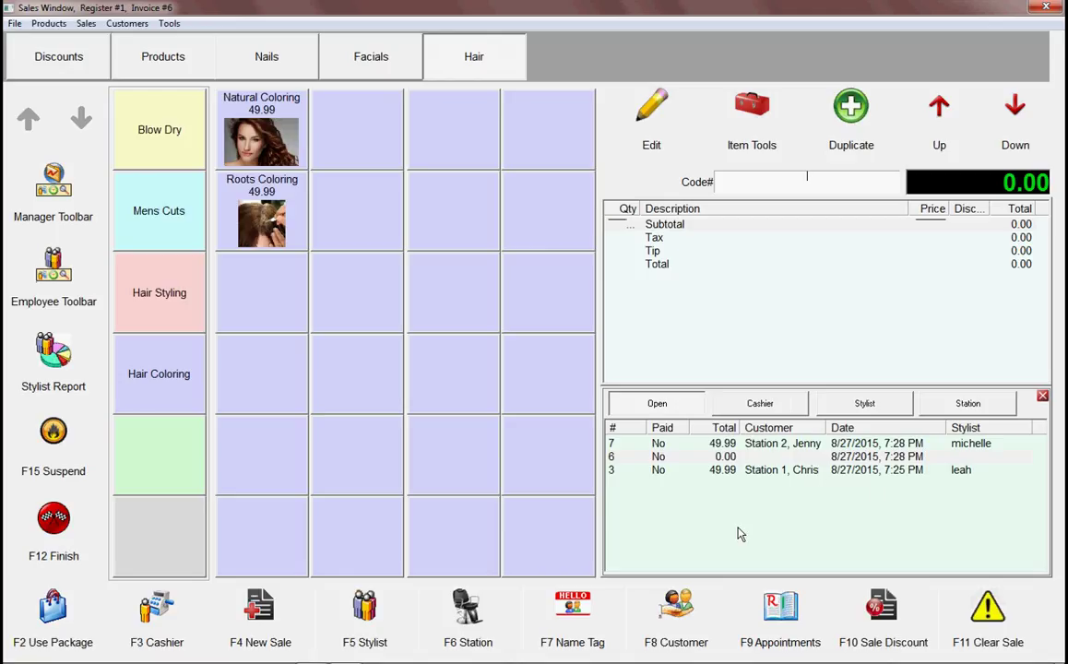
{"action": "left_click", "coordinate": [660, 406]}
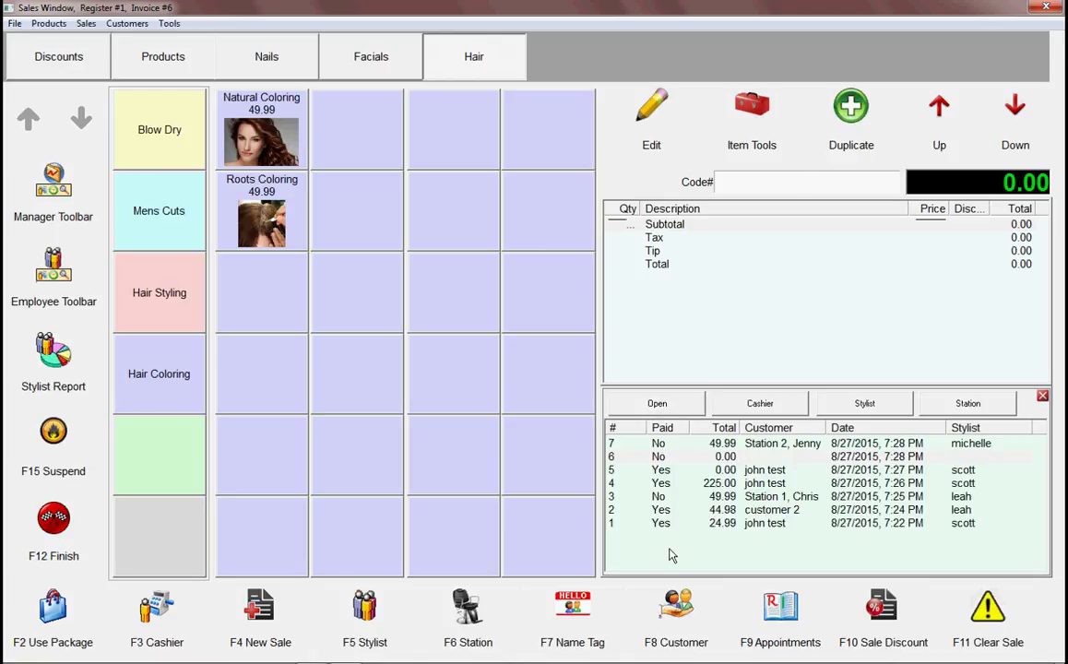
{"action": "left_click", "coordinate": [671, 408]}
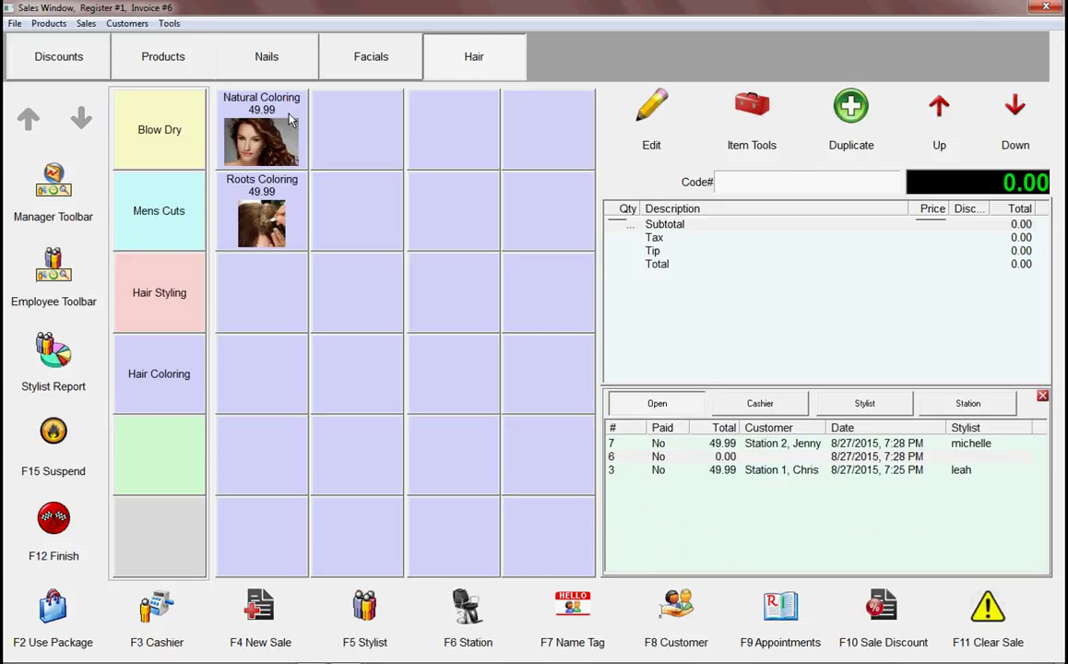
Close the sales window and open the Manager Control window.
{"action": "left_click", "coordinate": [16, 24]}
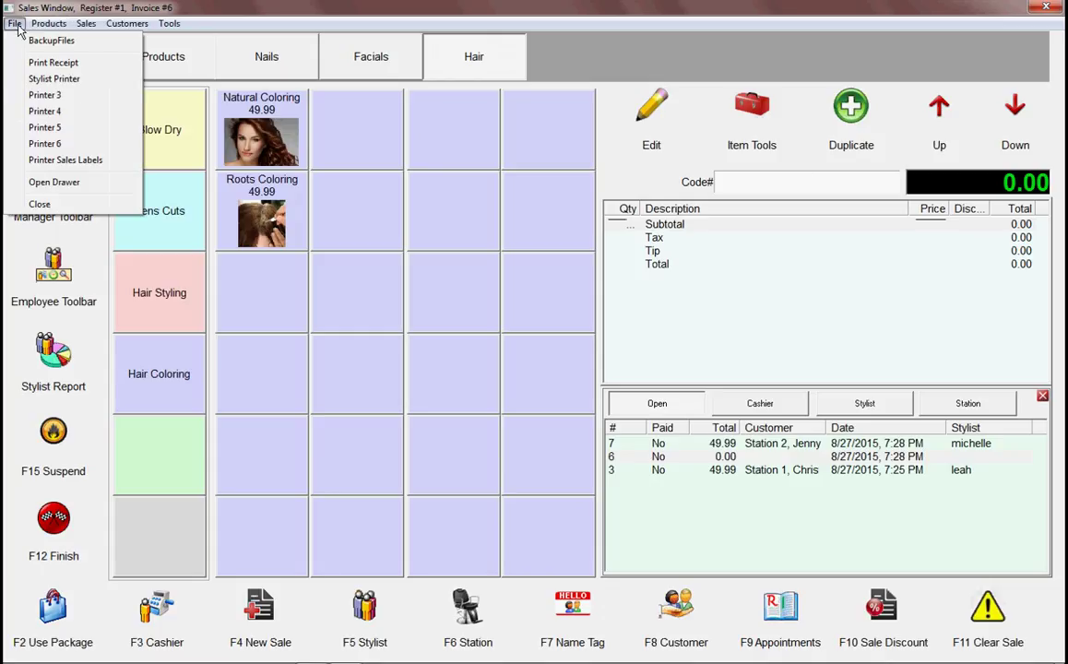
{"action": "left_click", "coordinate": [81, 206]}
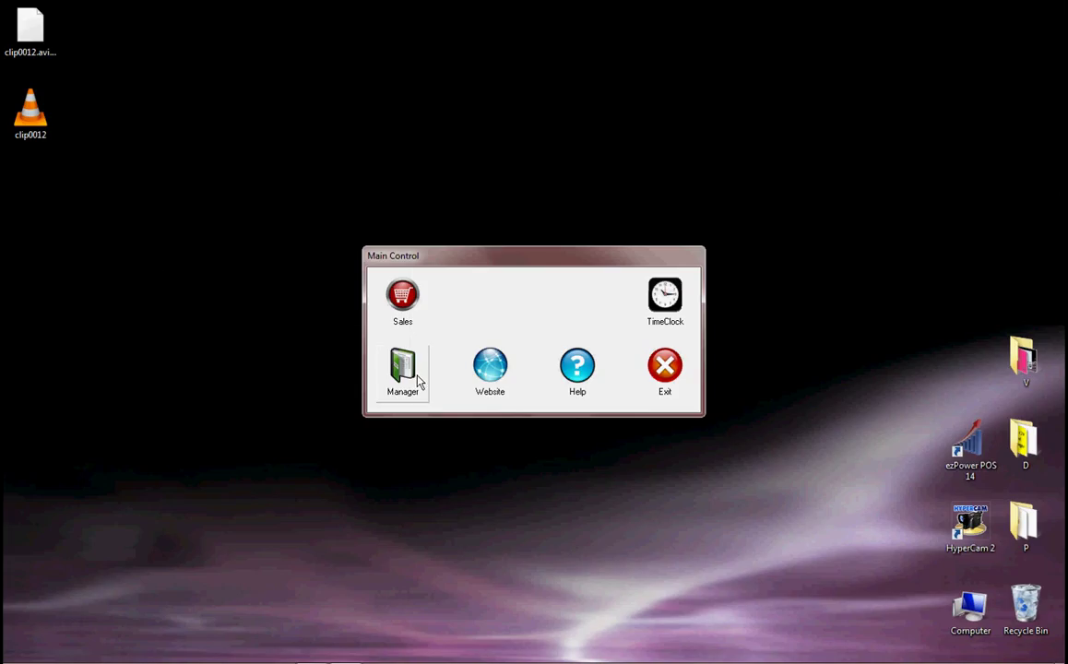
{"action": "left_click", "coordinate": [413, 379]}
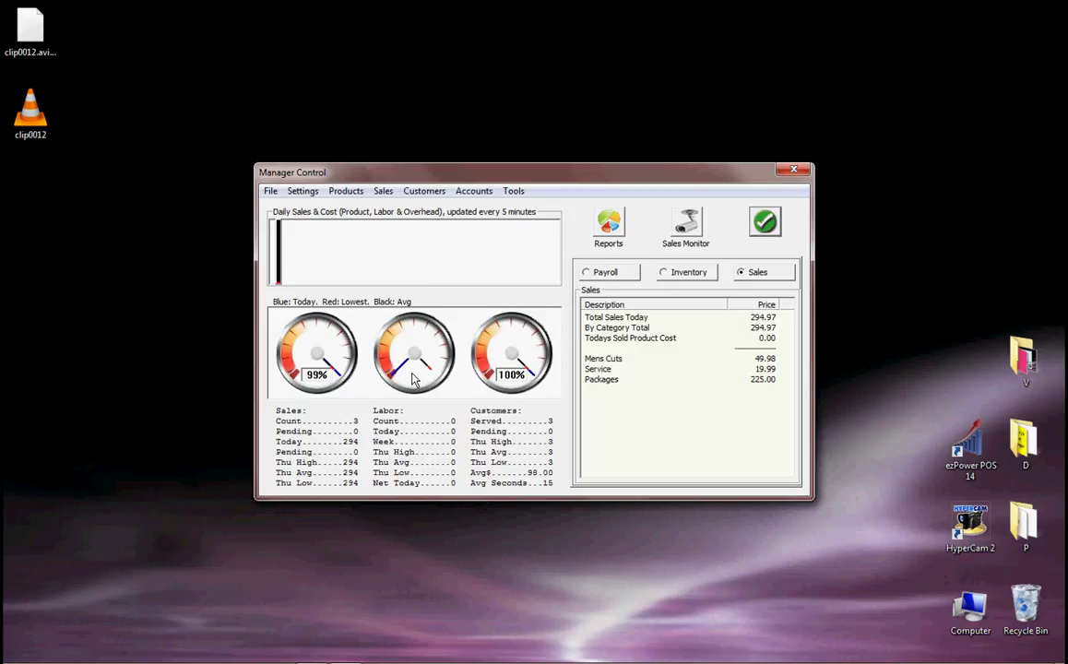
Examine the manager's security settings, including access levels and employee password requirements.
{"action": "left_click", "coordinate": [270, 193]}
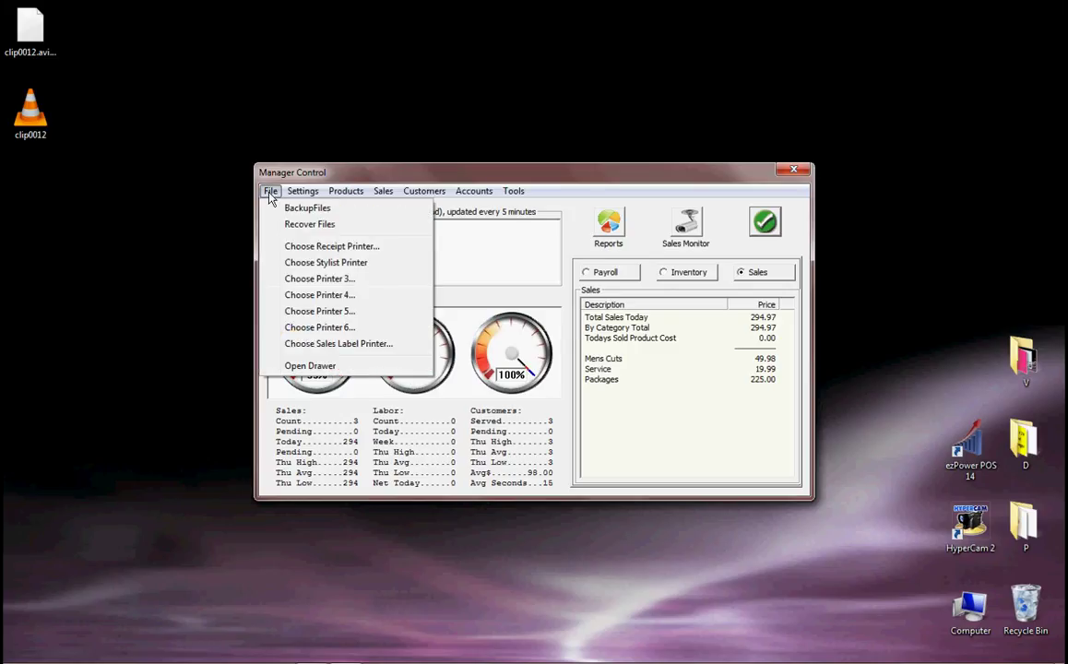
{"action": "mouse_move", "coordinate": [295, 199]}
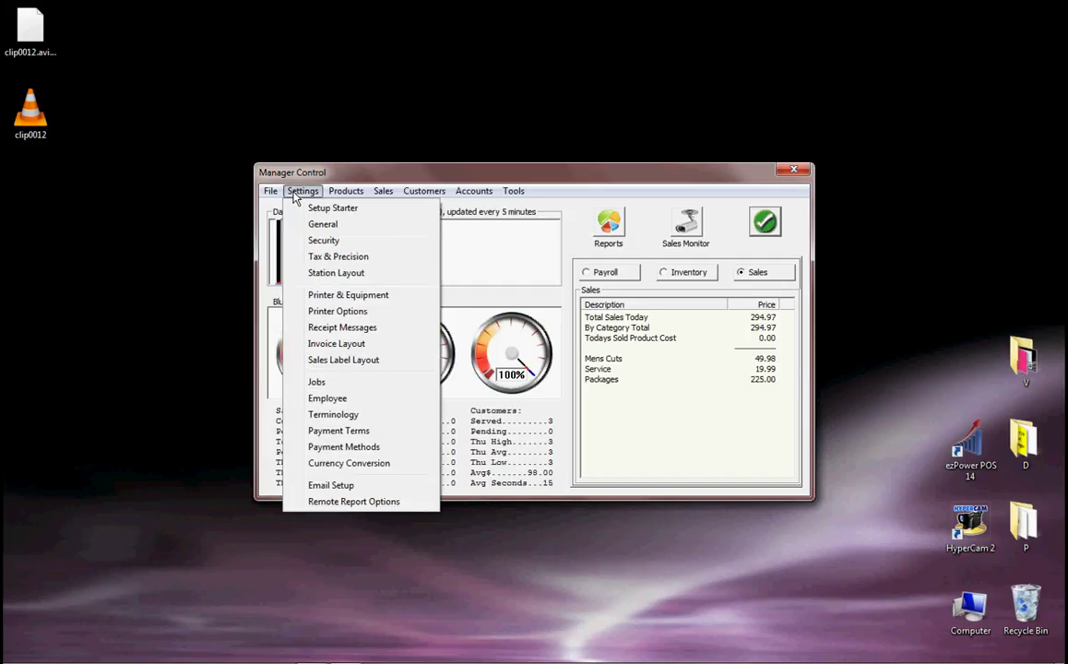
{"action": "left_click", "coordinate": [330, 245]}
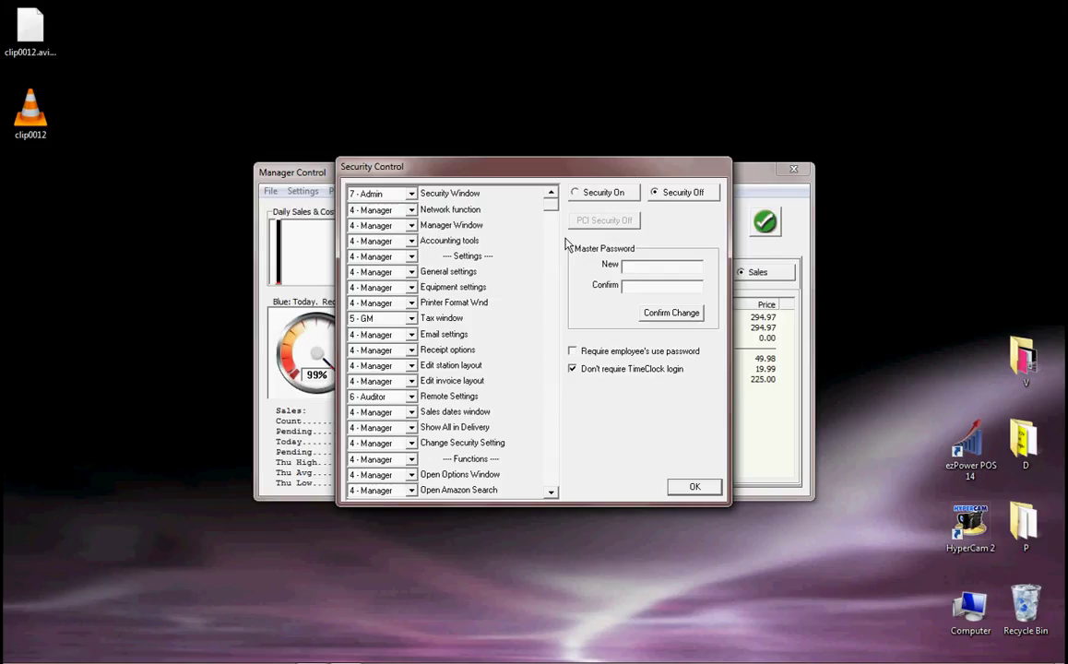
{"action": "left_click", "coordinate": [695, 486]}
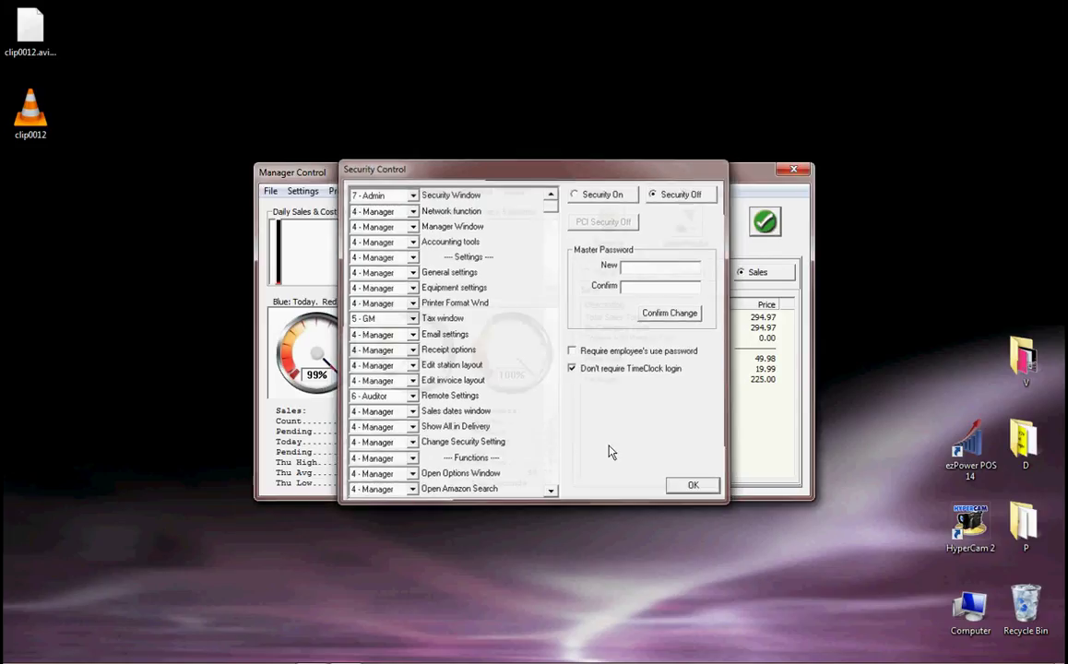
Examine the tax rates and precision settings, leaving the window without saving.
{"action": "left_click", "coordinate": [303, 191]}
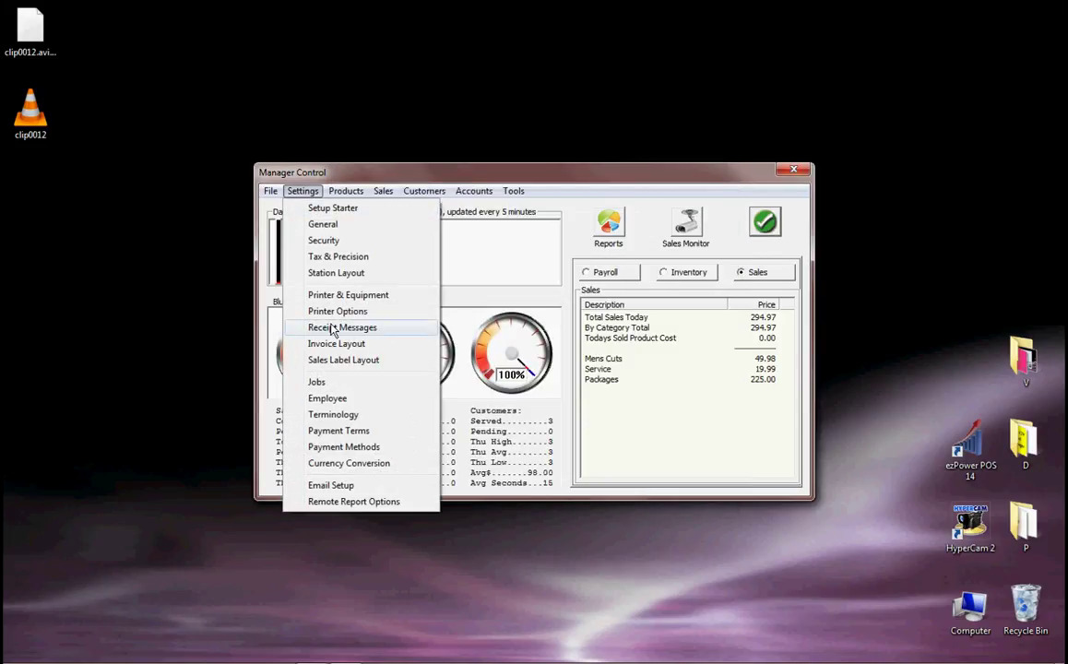
{"action": "left_click", "coordinate": [339, 258]}
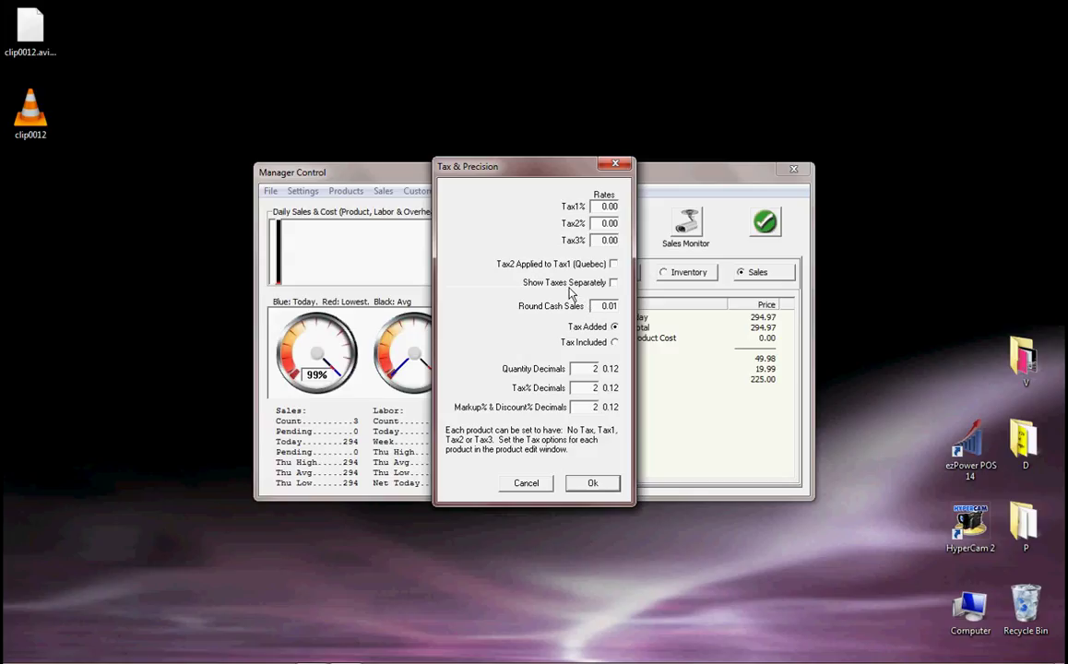
{"action": "double_click", "coordinate": [608, 206]}
{"action": "left_click", "coordinate": [542, 486]}
Add a chair named Station 5 to the station layout, place it below Station 3, and save the layout.
{"action": "left_click", "coordinate": [302, 194]}
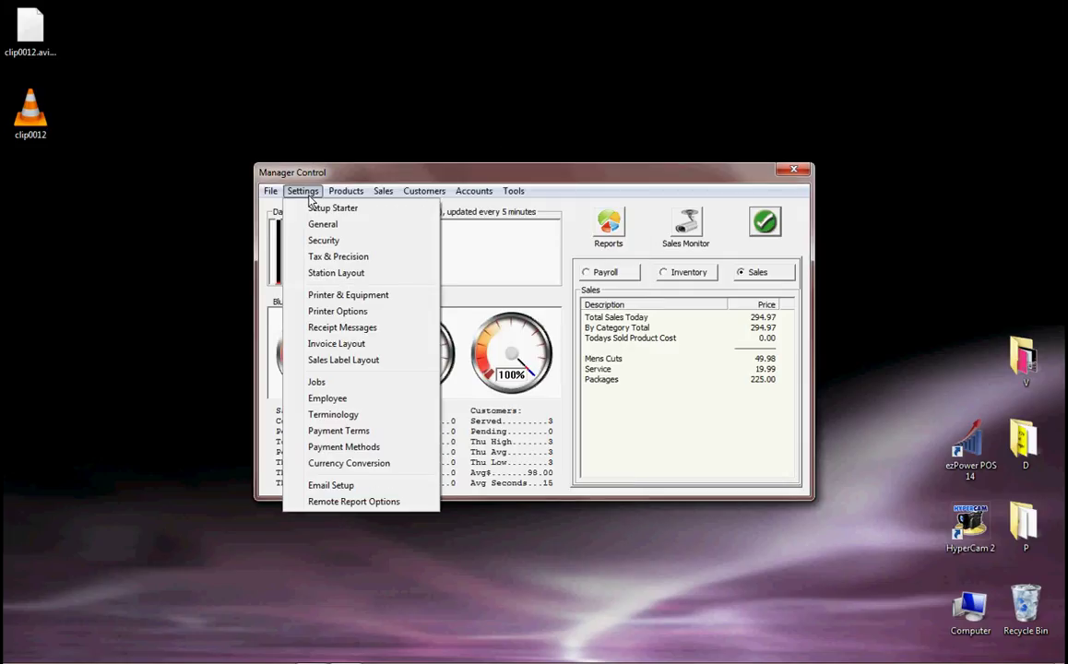
{"action": "left_click", "coordinate": [312, 273]}
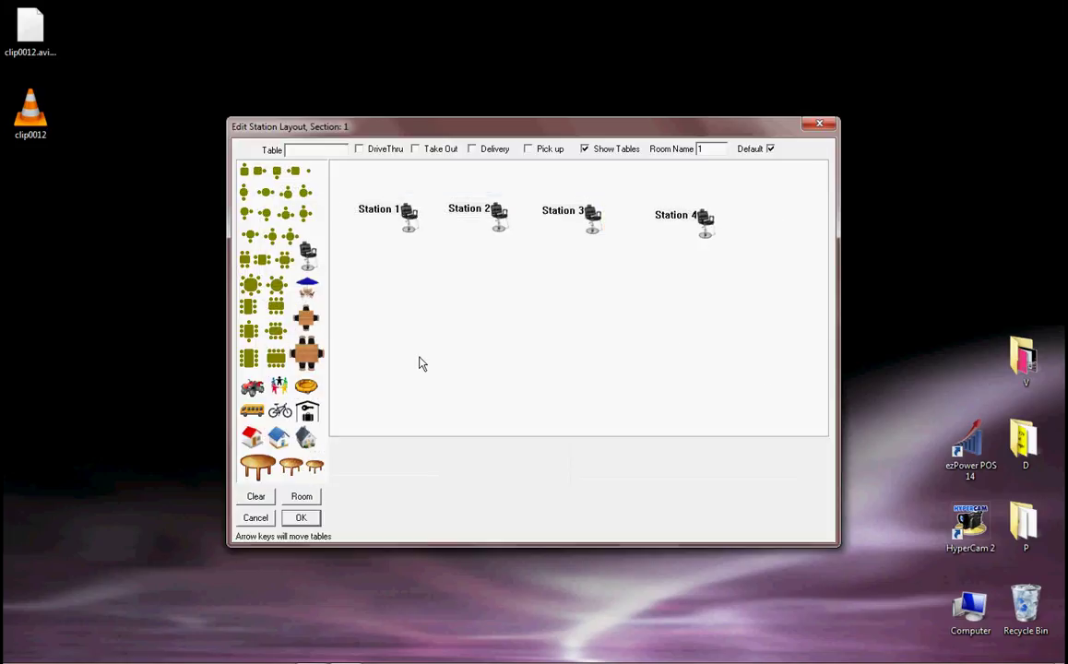
{"action": "left_click", "coordinate": [429, 289]}
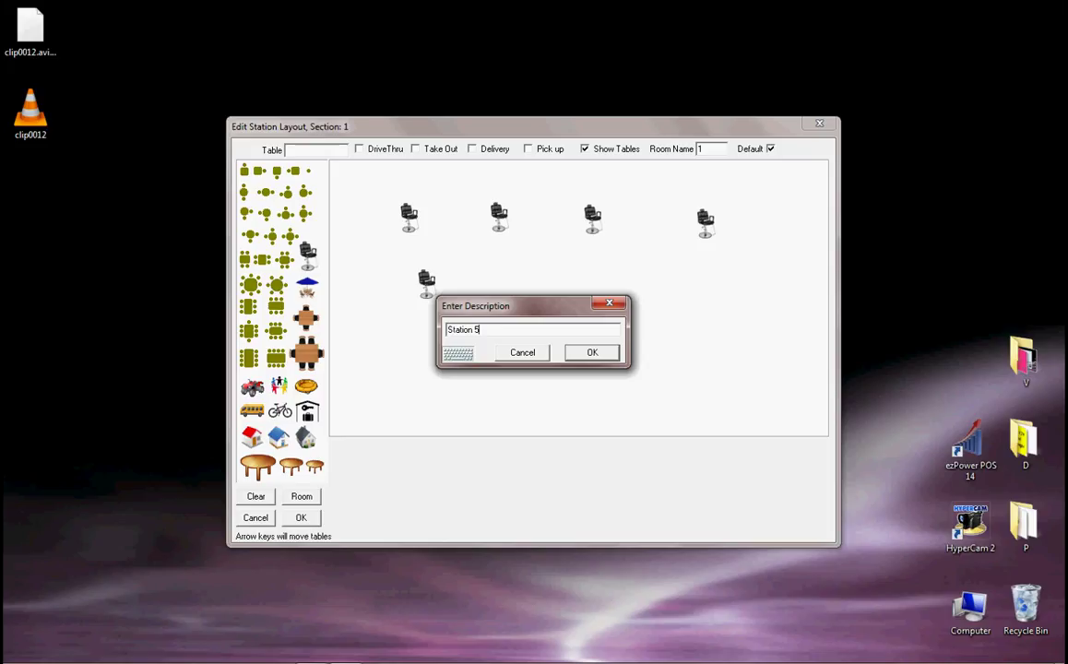
{"action": "type", "text": "Station 5"}
{"action": "key", "text": "Return"}
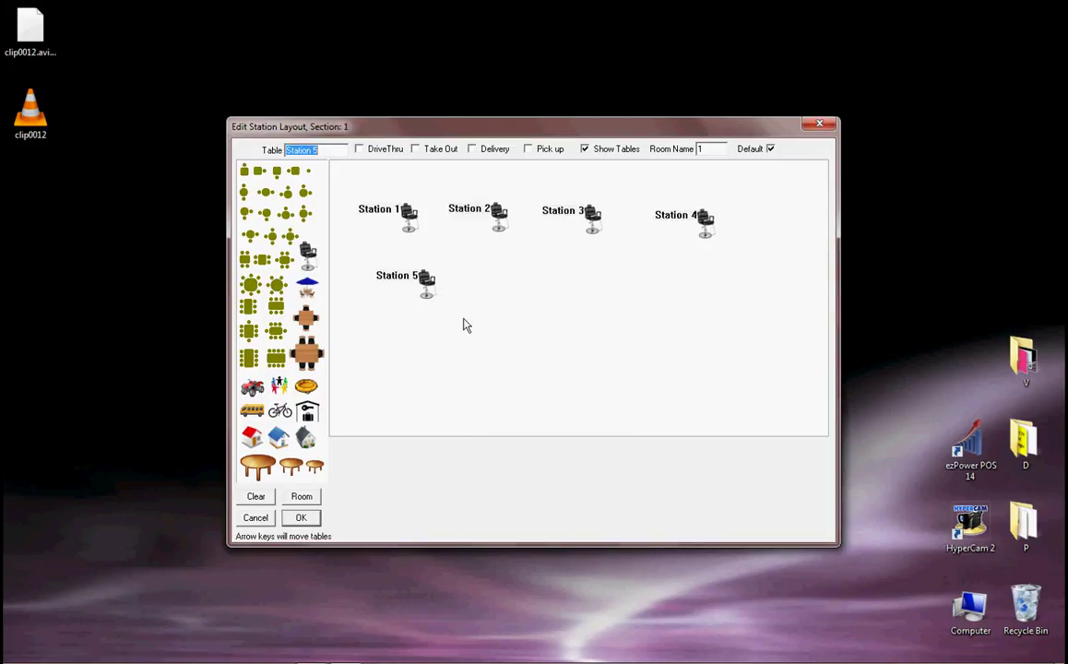
{"action": "left_click_drag", "start_coordinate": [389, 265], "coordinate": [598, 341]}
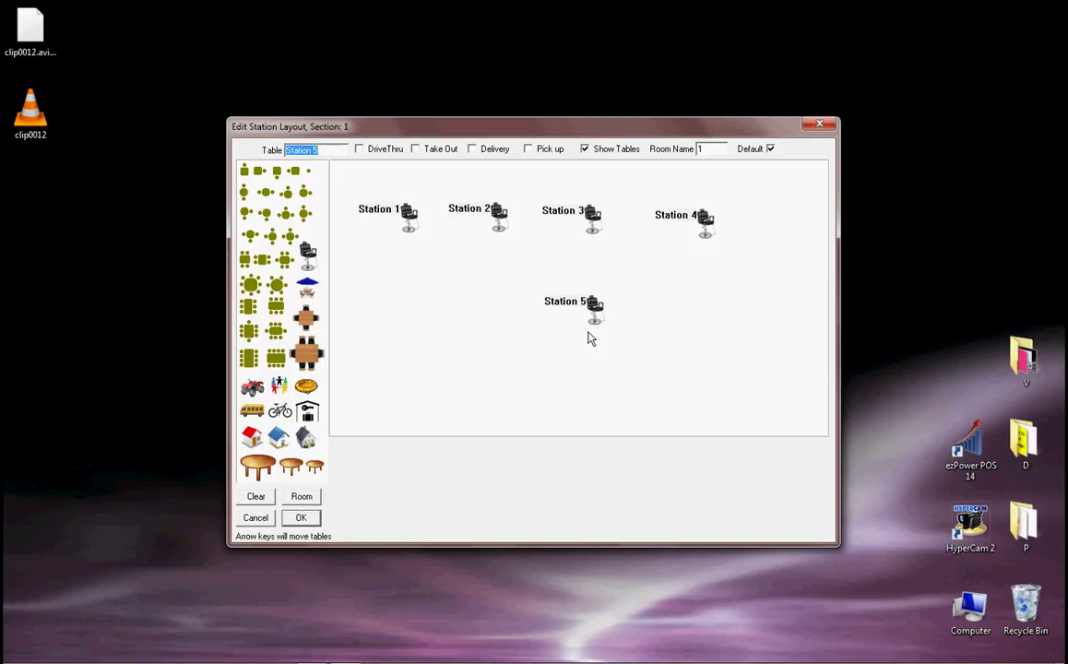
{"action": "left_click", "coordinate": [300, 517]}
Examine the job templates with their pay rates, overtime rates and job statuses.
{"action": "left_click", "coordinate": [302, 191]}
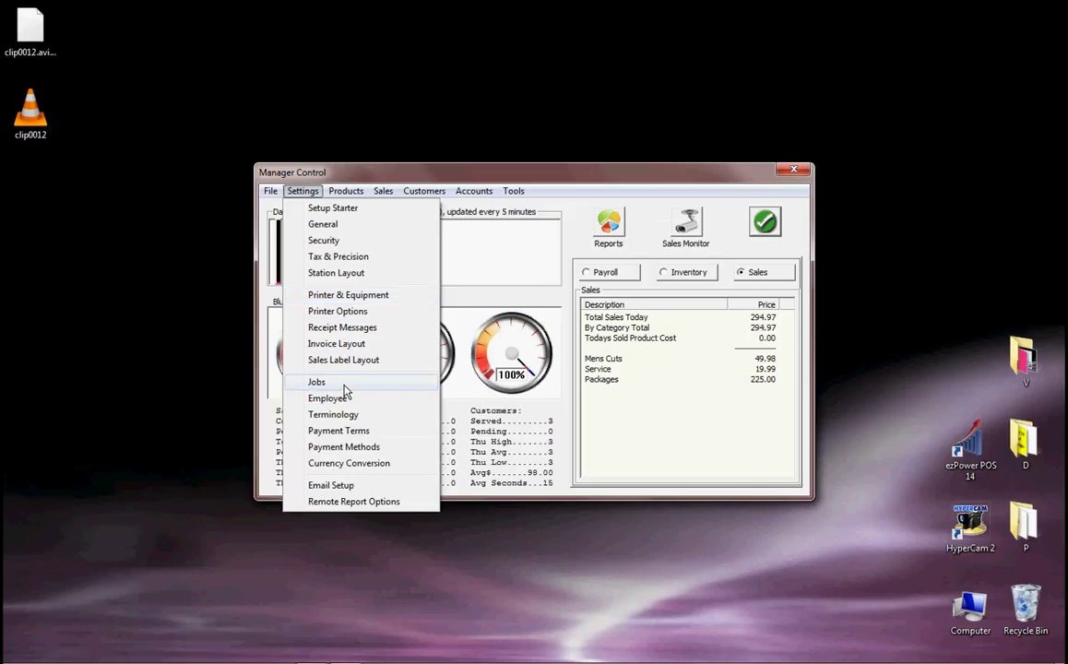
{"action": "left_click", "coordinate": [318, 382]}
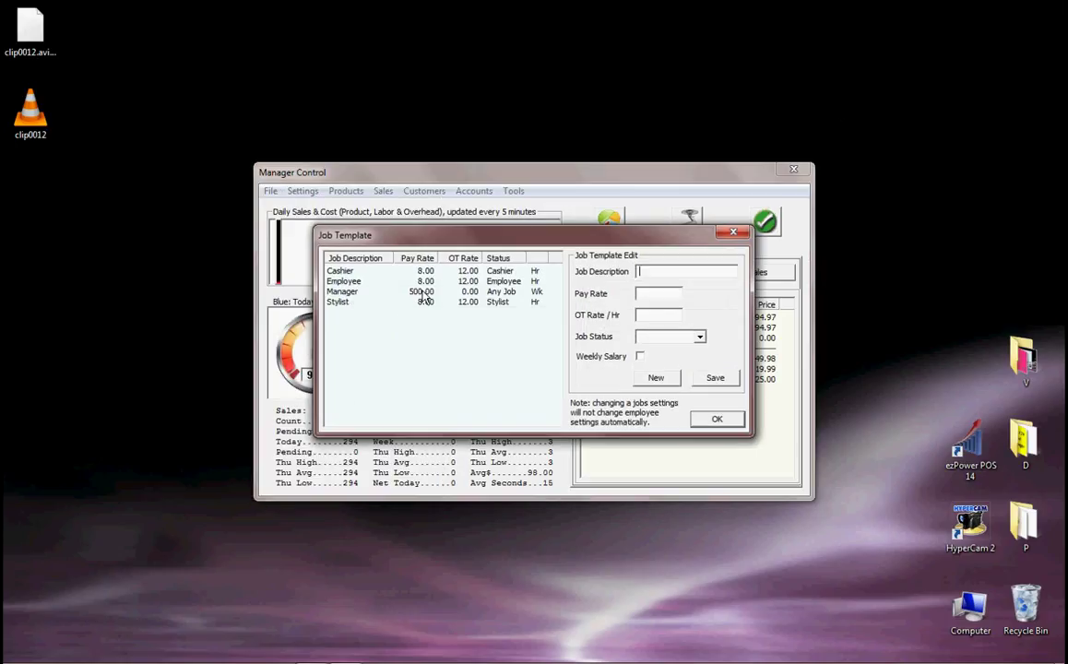
{"action": "left_click", "coordinate": [718, 420]}
{"action": "left_click", "coordinate": [306, 194]}
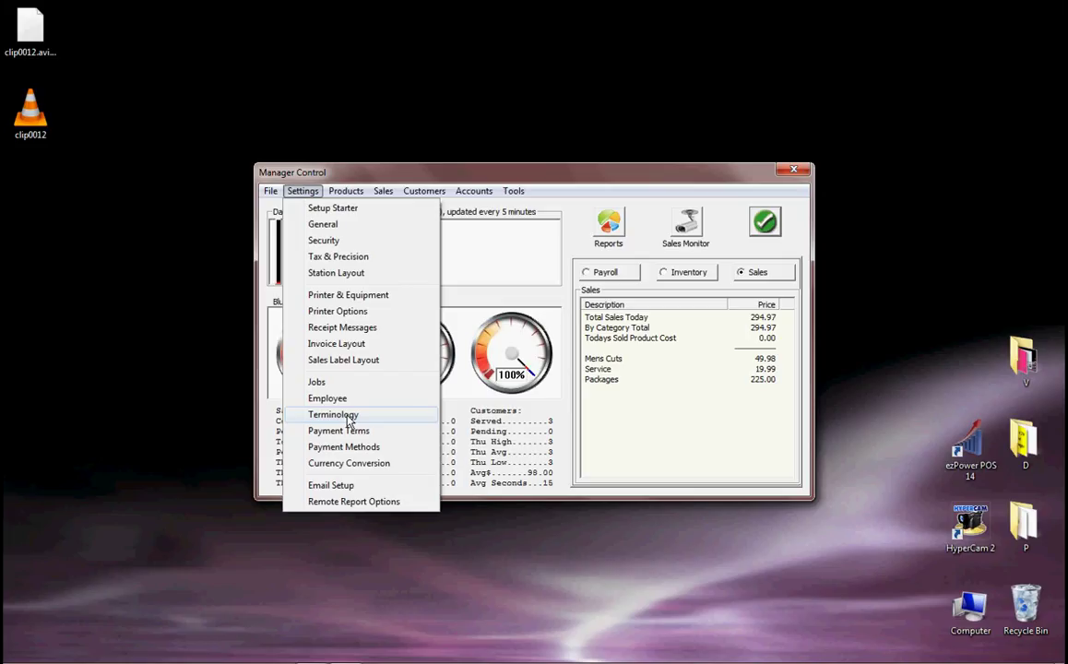
{"action": "left_click", "coordinate": [512, 192]}
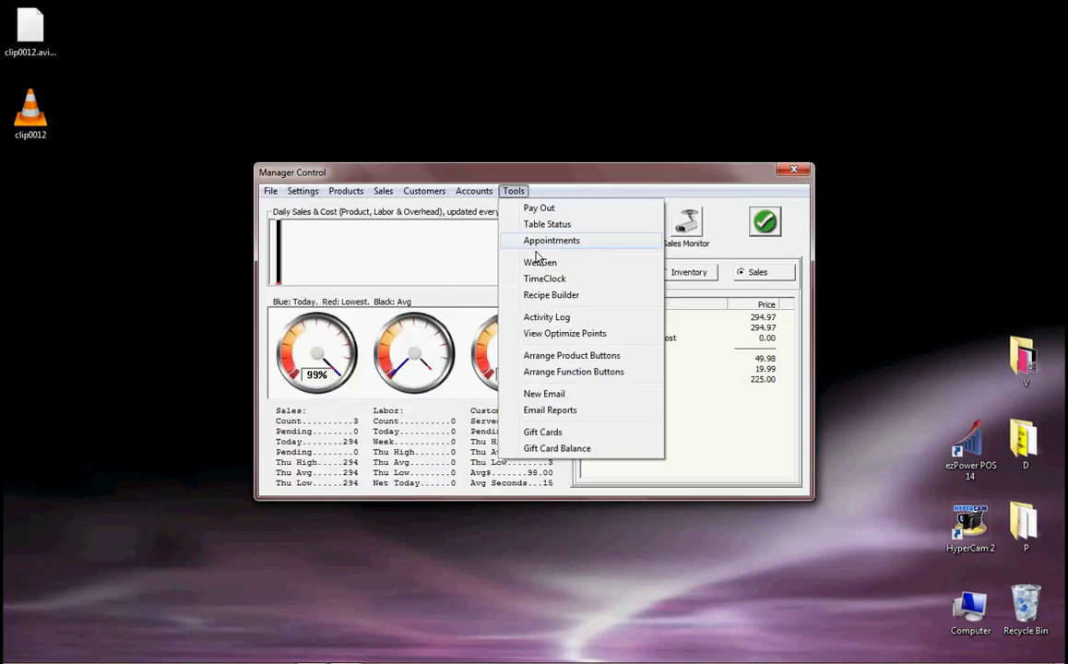
{"action": "mouse_move", "coordinate": [301, 191]}
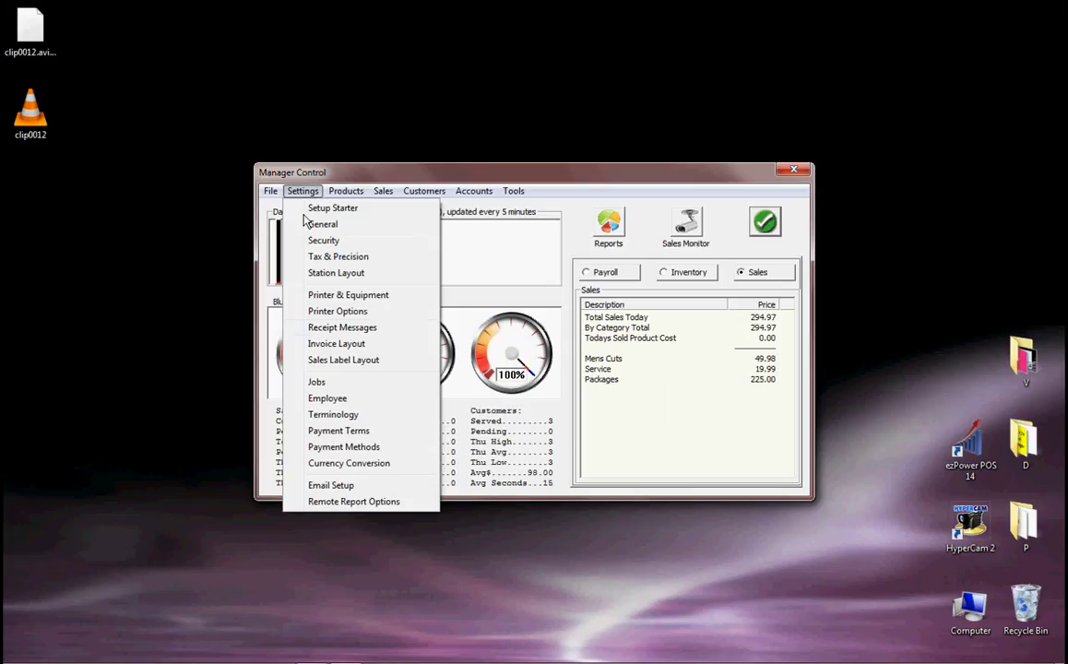
Examine the terminology settings, including the currency names and the list of program terms, selecting the Email term.
{"action": "left_click", "coordinate": [340, 415]}
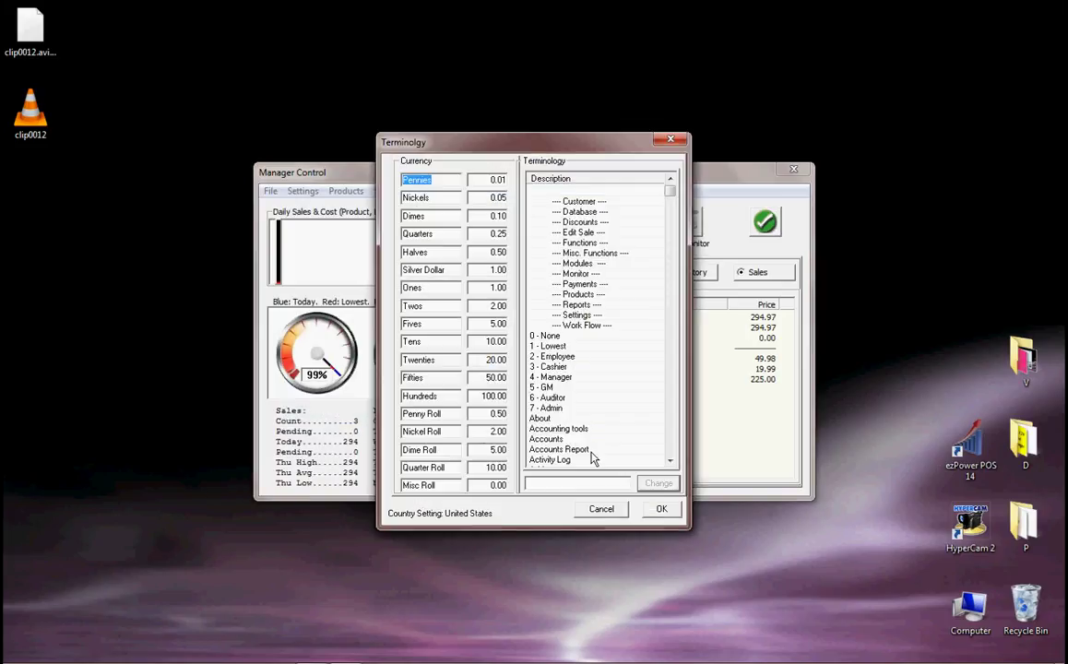
{"action": "left_click", "coordinate": [671, 203]}
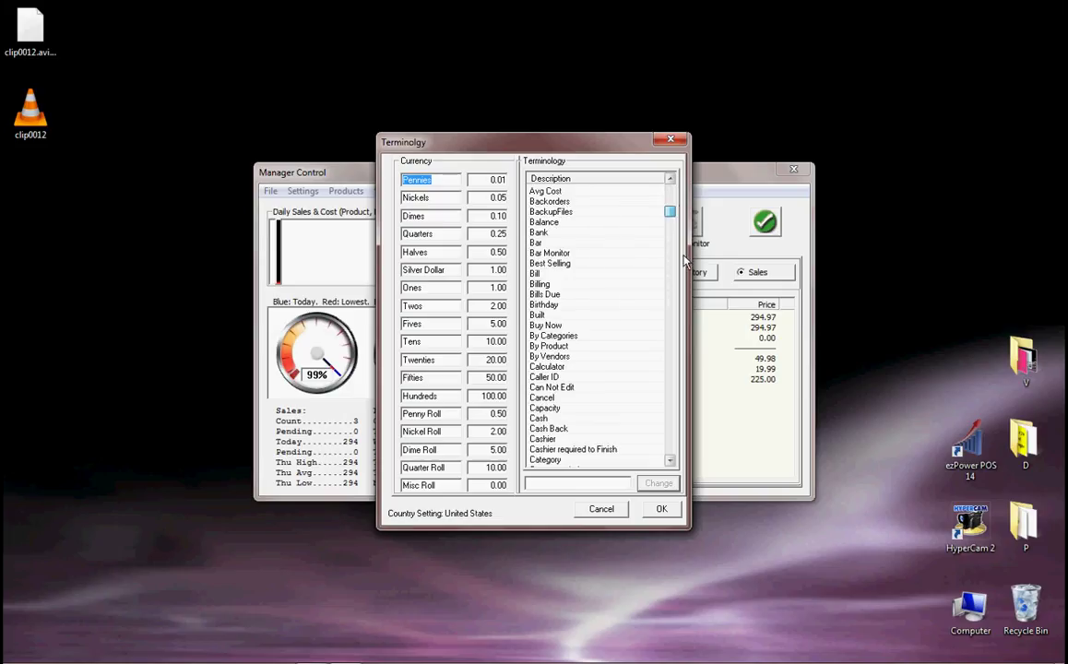
{"action": "scroll", "coordinate": [639, 317], "scroll_direction": "down", "scroll_amount": 9}
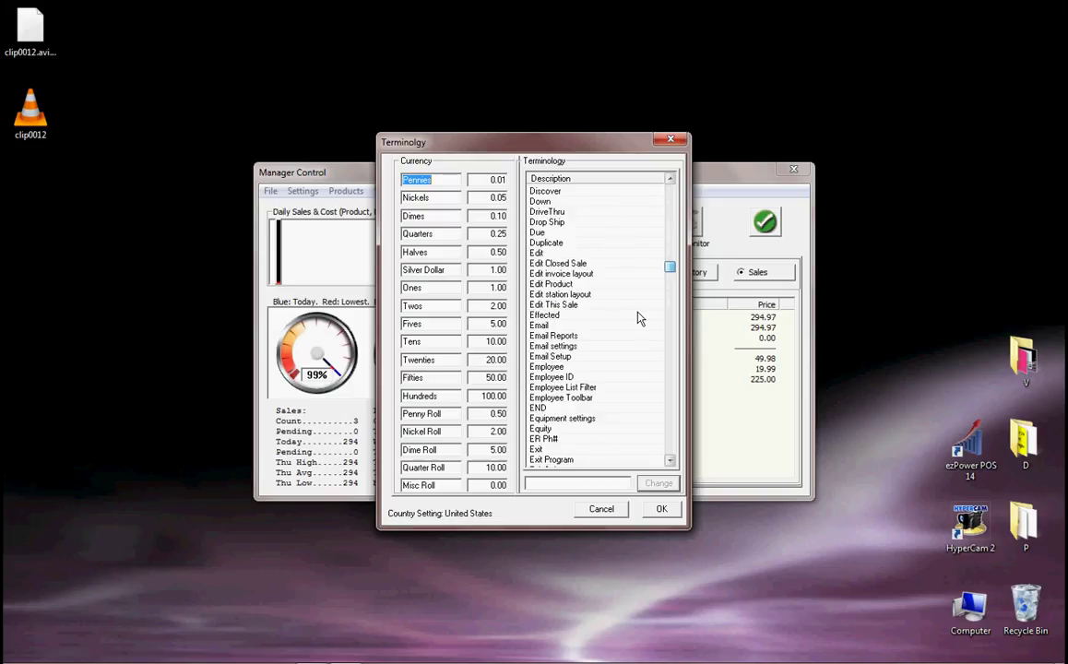
{"action": "left_click", "coordinate": [542, 328]}
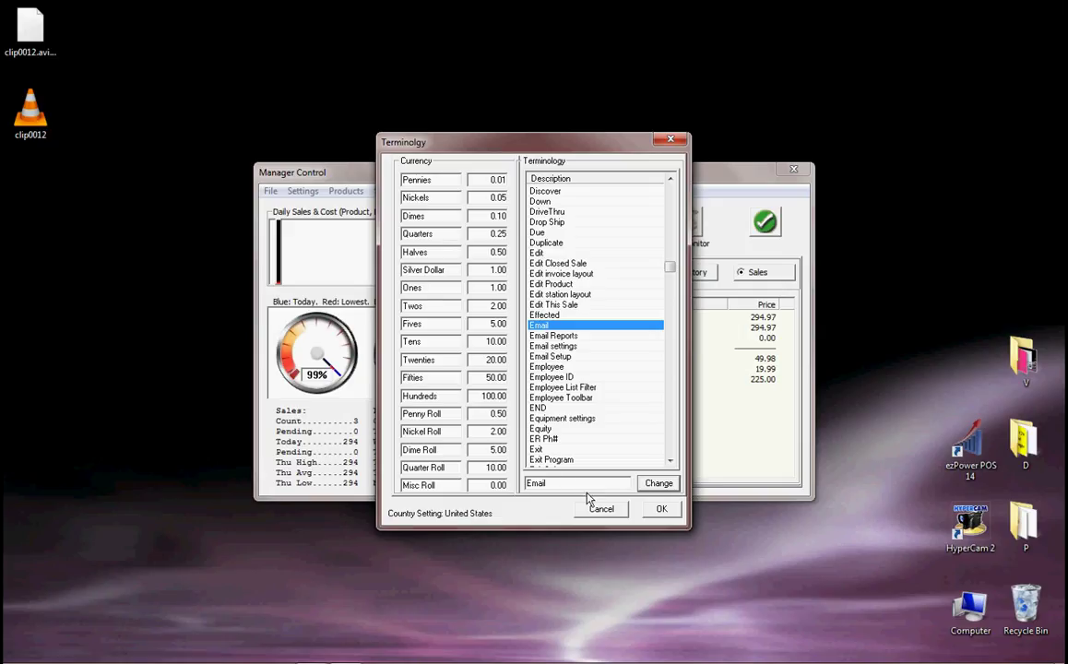
{"action": "left_click", "coordinate": [662, 508]}
Examine the payment methods with their drawer, application, processor and customer options, leaving without saving.
{"action": "left_click", "coordinate": [303, 191]}
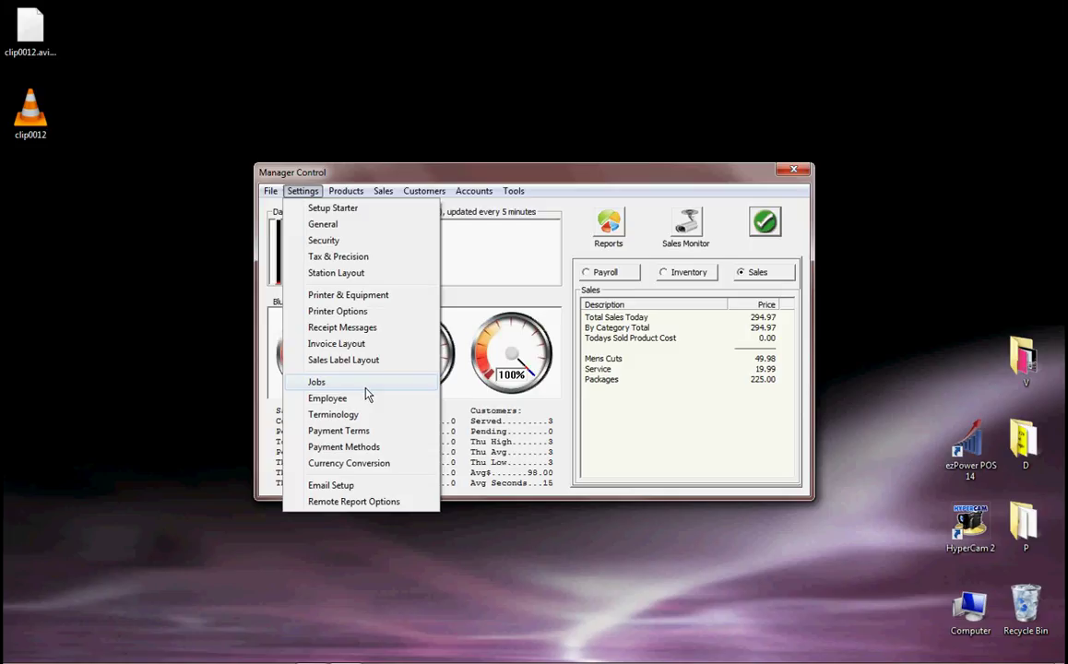
{"action": "left_click", "coordinate": [364, 448]}
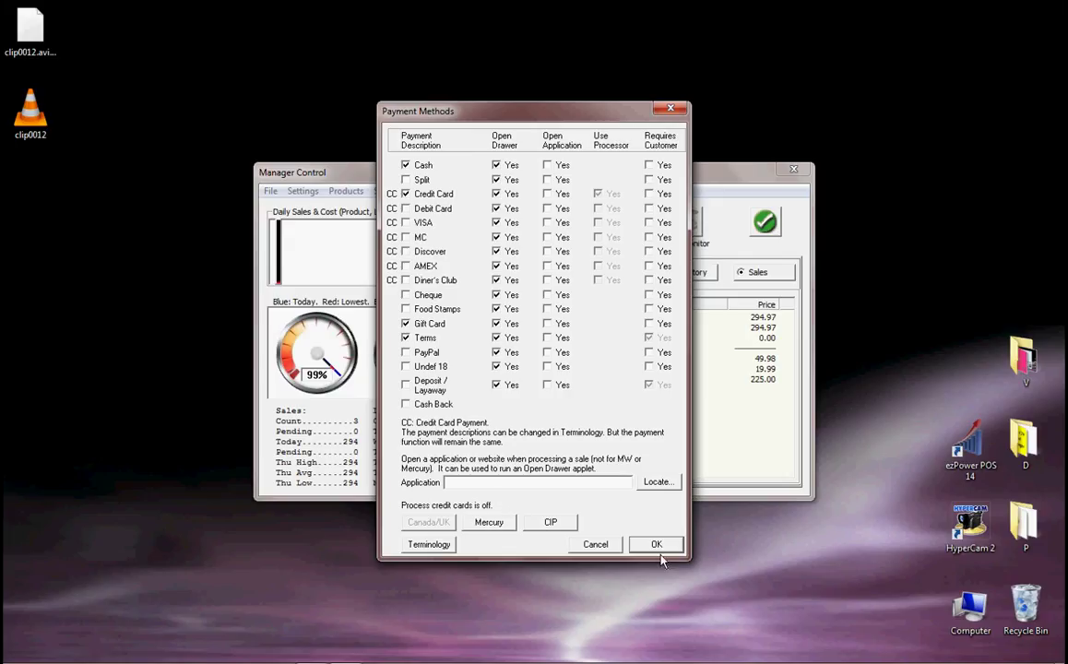
{"action": "left_click", "coordinate": [601, 546]}
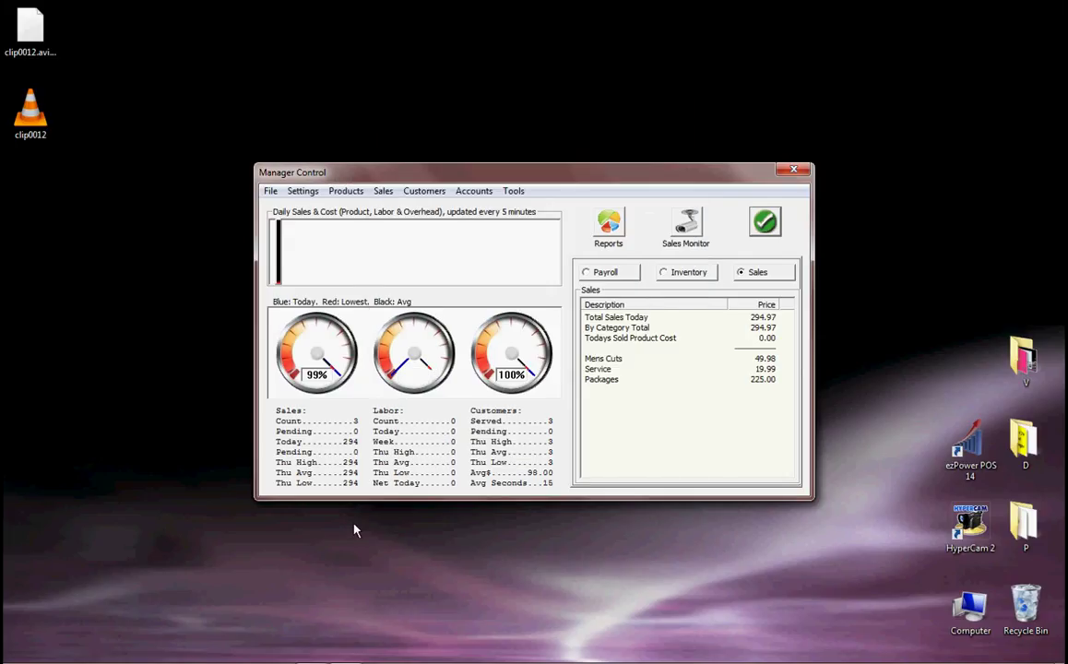
Examine the email setup's sender, server and SMS configuration, leaving it without saving.
{"action": "left_click", "coordinate": [303, 192]}
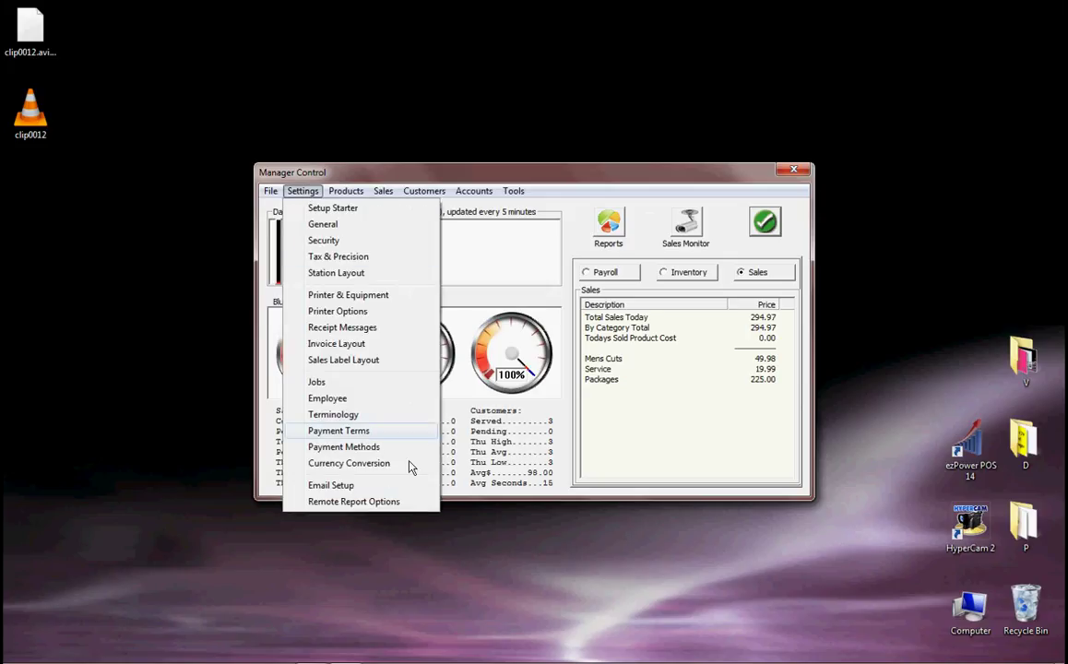
{"action": "left_click", "coordinate": [332, 486]}
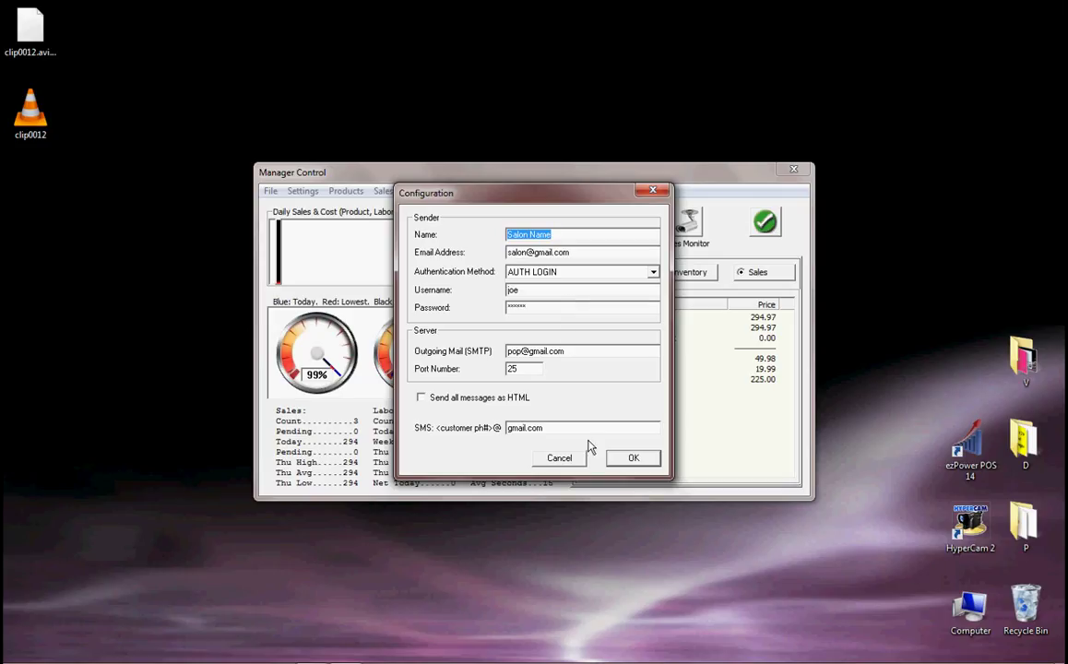
{"action": "left_click", "coordinate": [557, 455]}
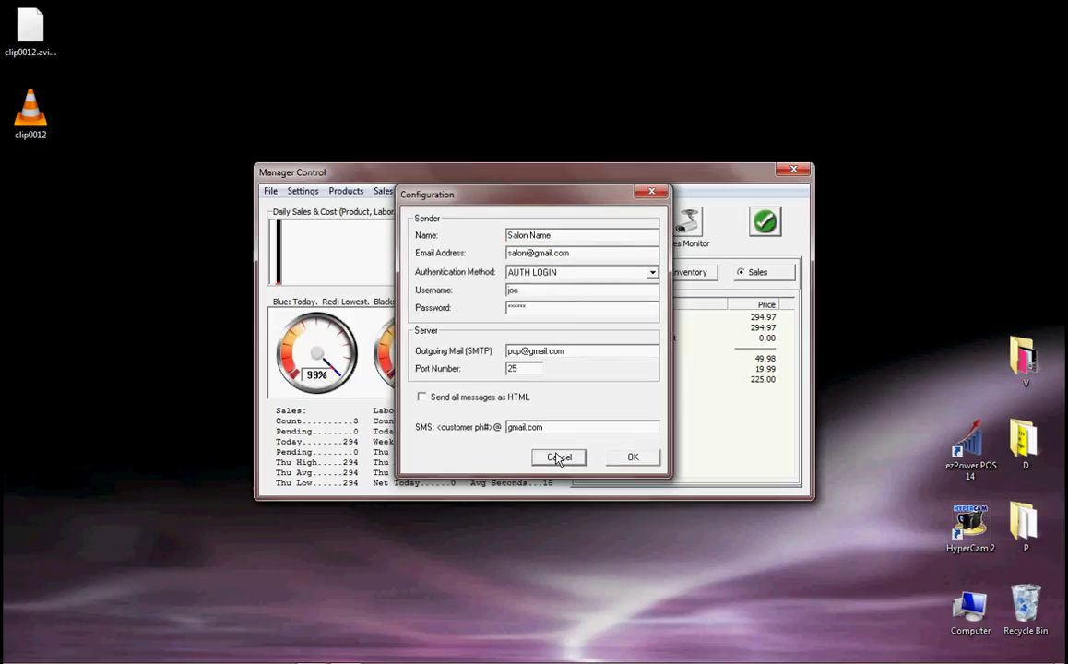
Examine the remote report options for main office updates and automatic email reports, leaving without saving.
{"action": "left_click", "coordinate": [302, 192]}
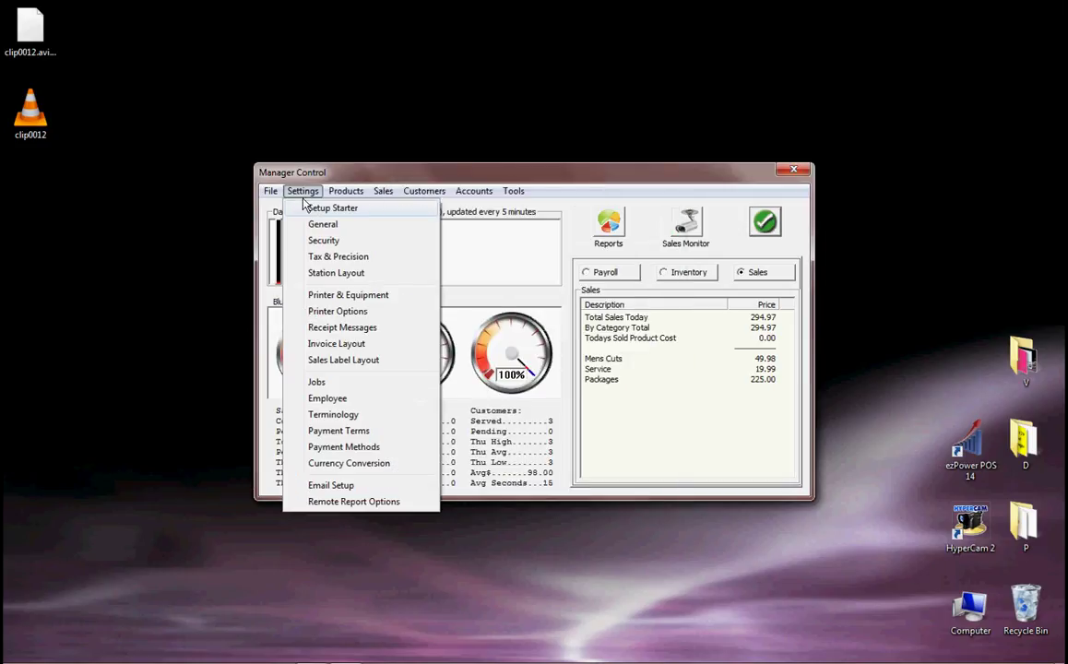
{"action": "left_click", "coordinate": [343, 501]}
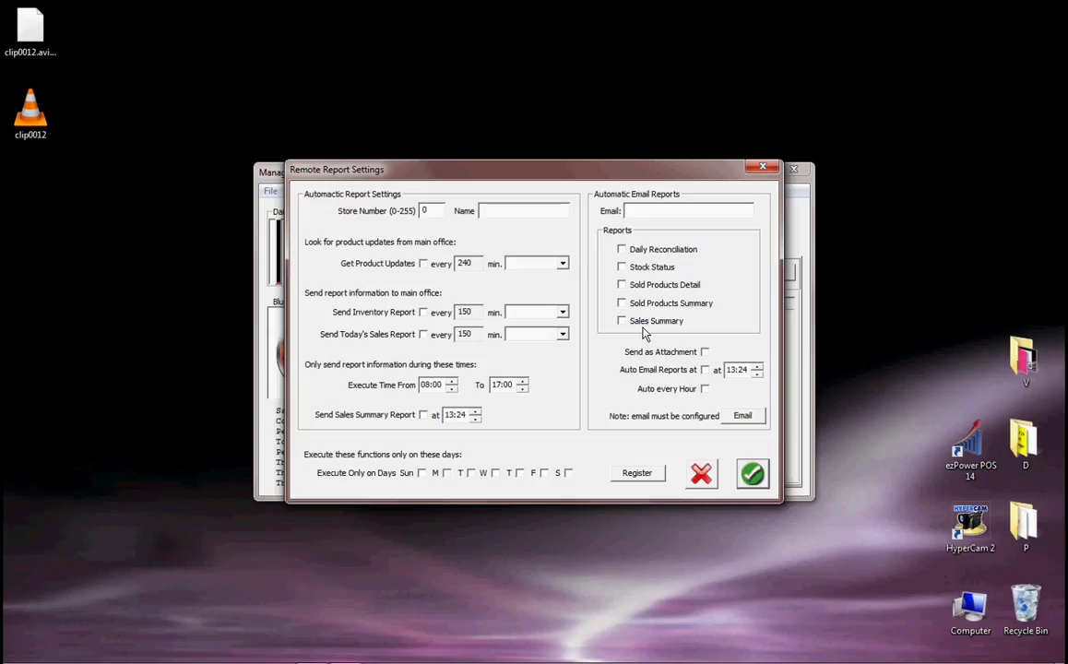
{"action": "left_click", "coordinate": [702, 474]}
List all products in product control and open the Hot Oil service for editing.
{"action": "left_click", "coordinate": [316, 194]}
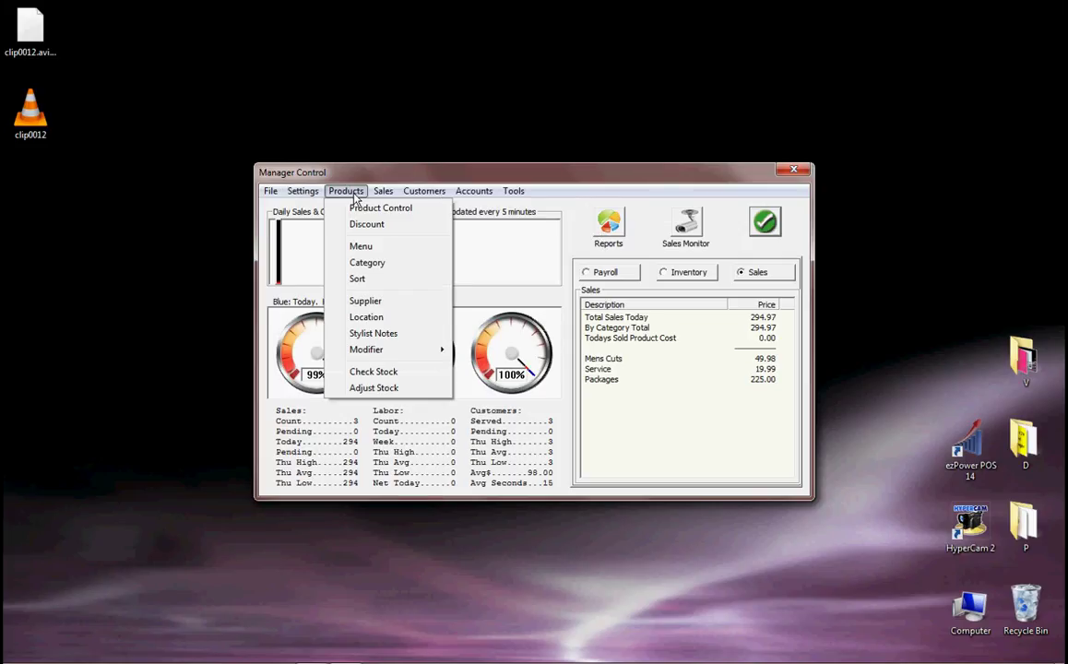
{"action": "left_click", "coordinate": [359, 210]}
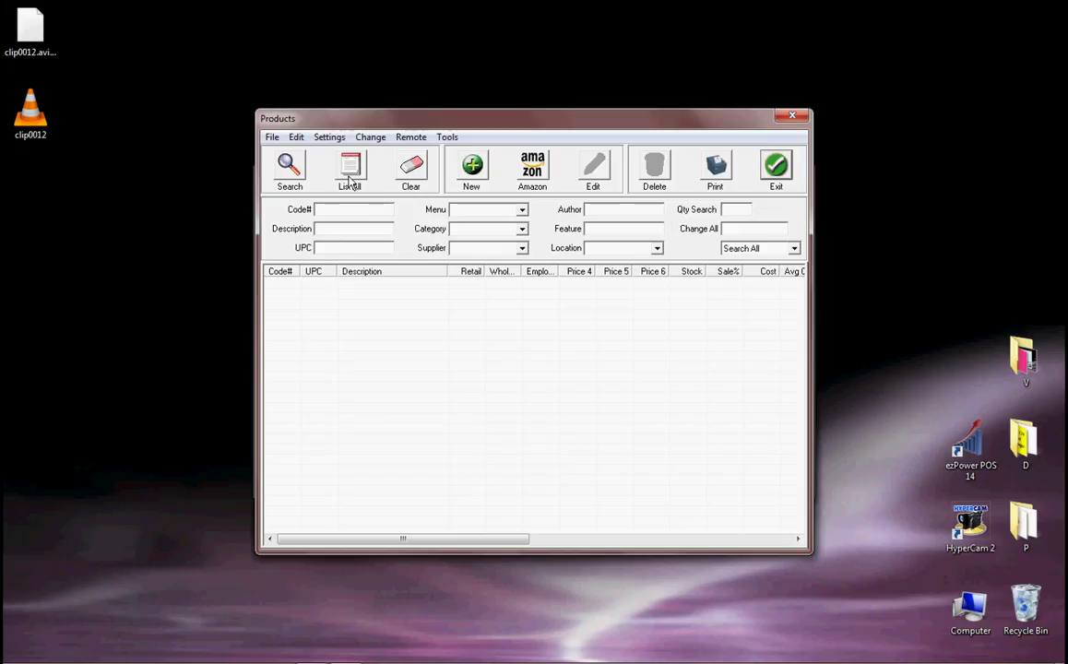
{"action": "left_click", "coordinate": [351, 175]}
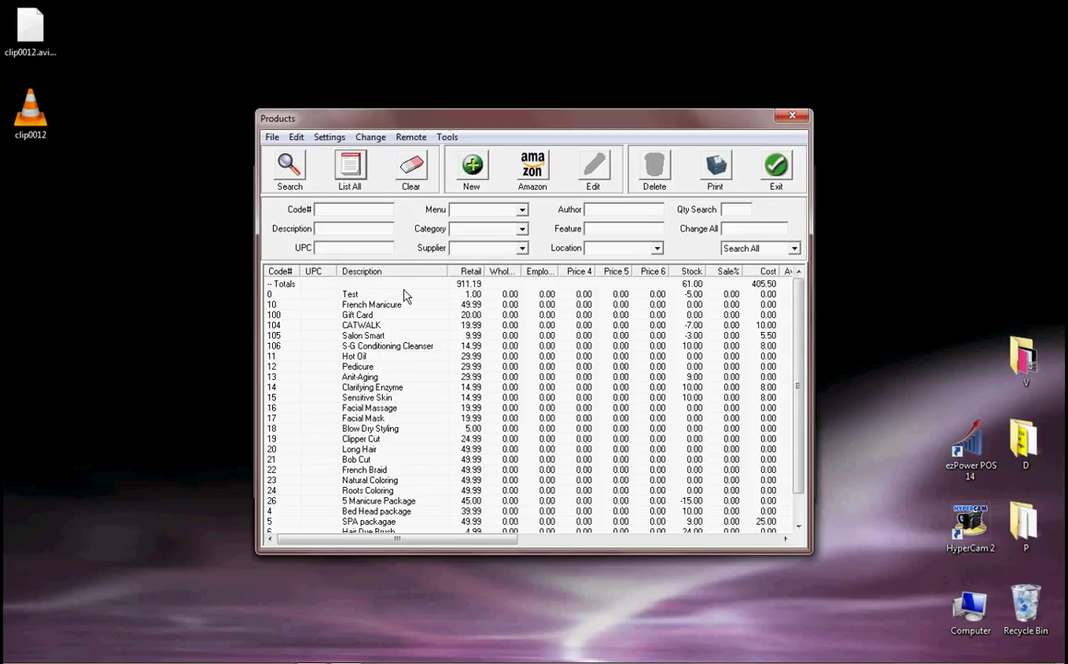
{"action": "double_click", "coordinate": [337, 356]}
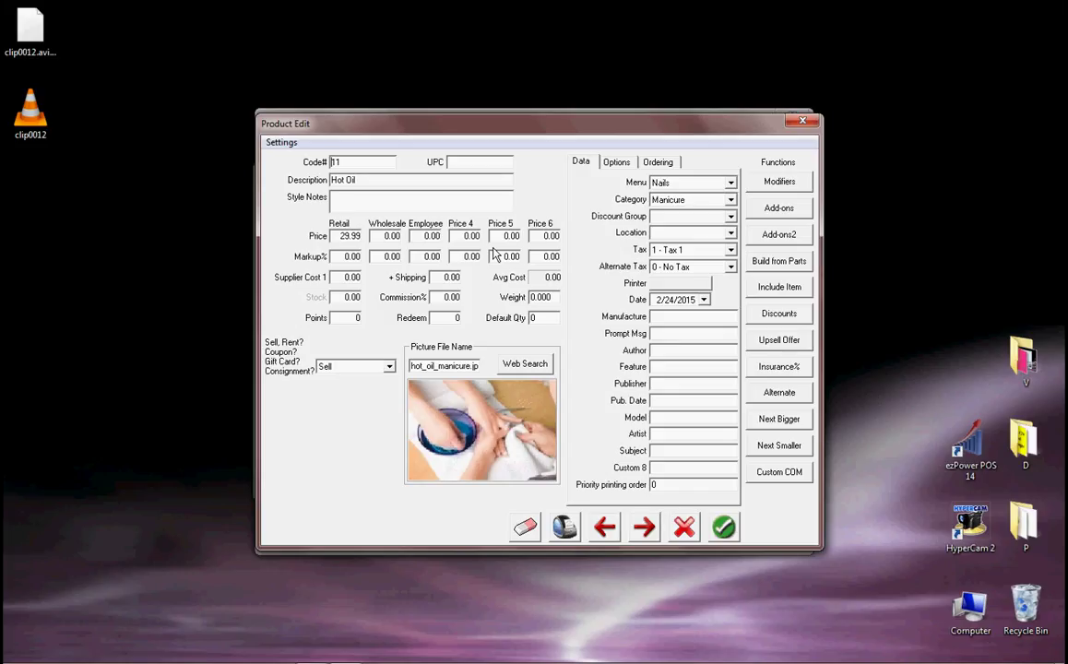
Set the Hot Oil service's points to 1 and its redeem value to 10.
{"action": "left_click", "coordinate": [382, 236]}
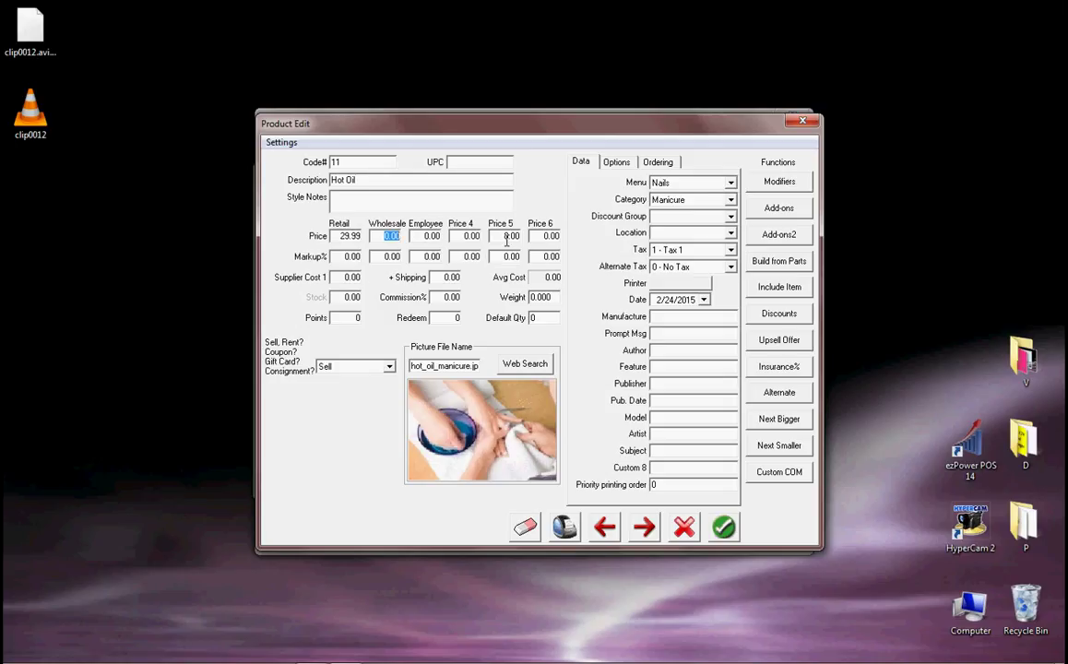
{"action": "left_click", "coordinate": [353, 317]}
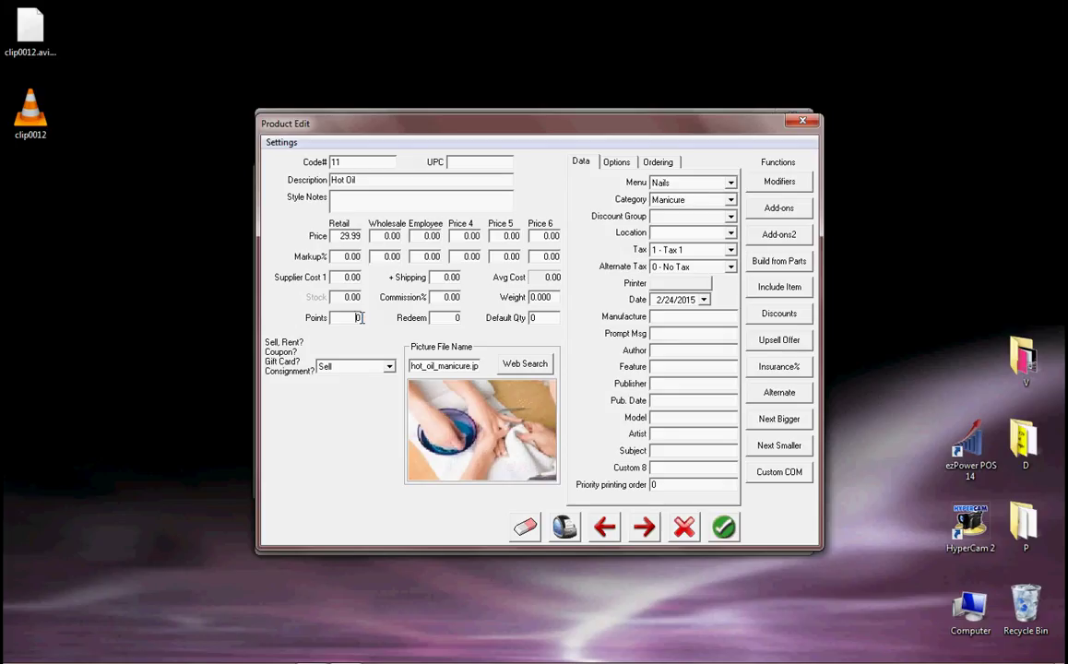
{"action": "left_click", "coordinate": [456, 318]}
{"action": "left_click", "coordinate": [355, 318]}
{"action": "type", "text": "1"}
{"action": "key", "text": "Tab"}
{"action": "type", "text": "10"}
Examine the Hot Oil service's options, ordering data and Build from Parts definition, leaving the product without saving.
{"action": "left_click", "coordinate": [622, 164]}
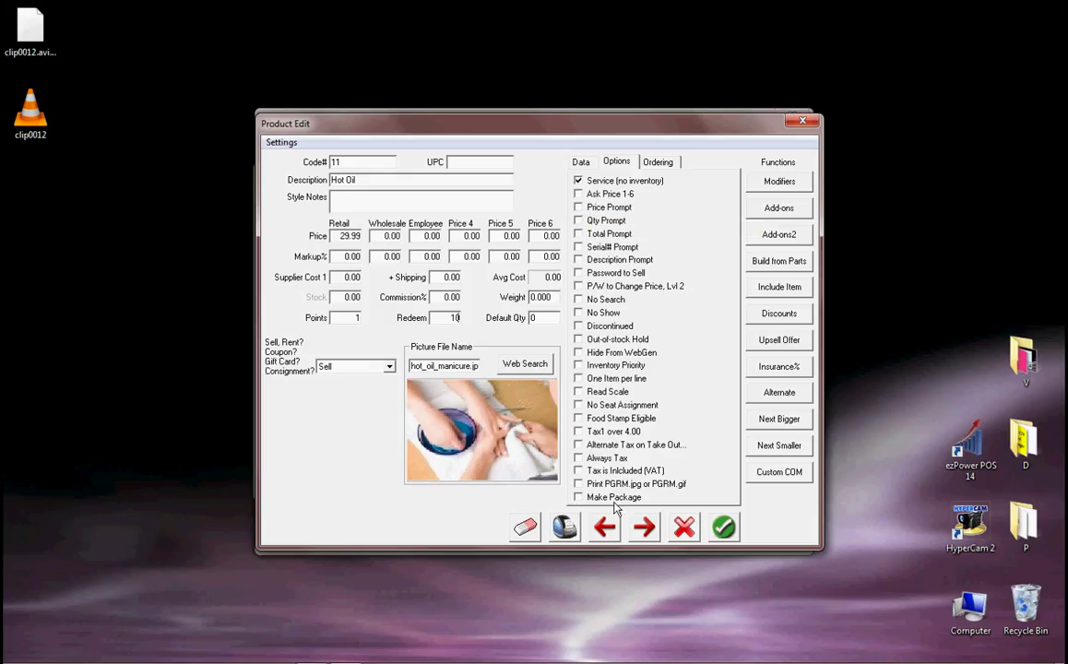
{"action": "left_click", "coordinate": [671, 163]}
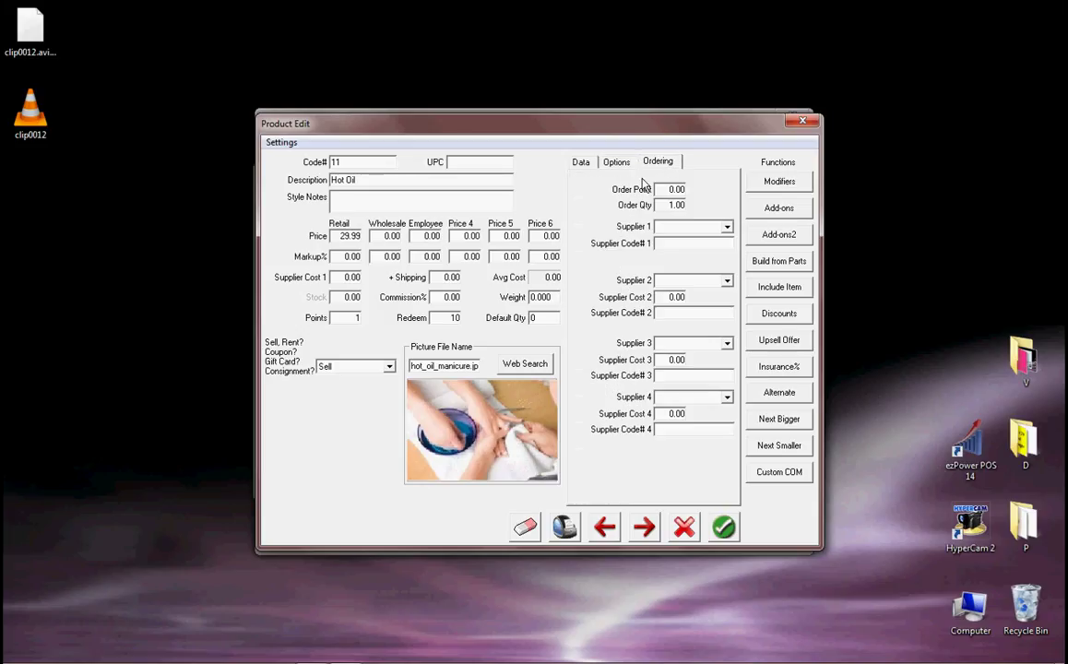
{"action": "left_click", "coordinate": [581, 163]}
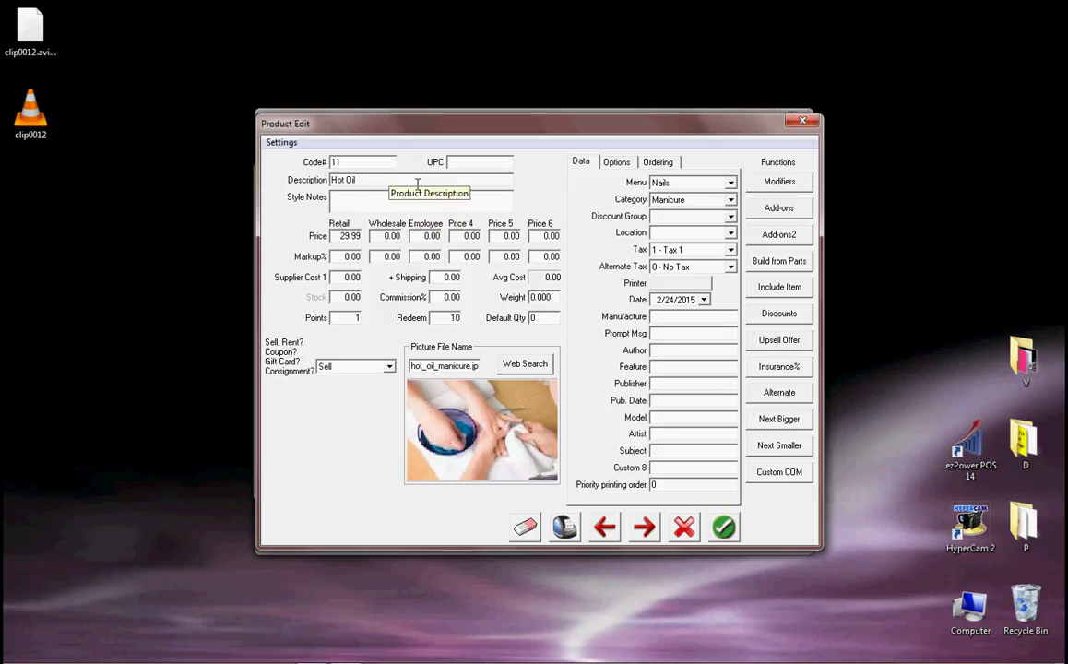
{"action": "left_click", "coordinate": [781, 265]}
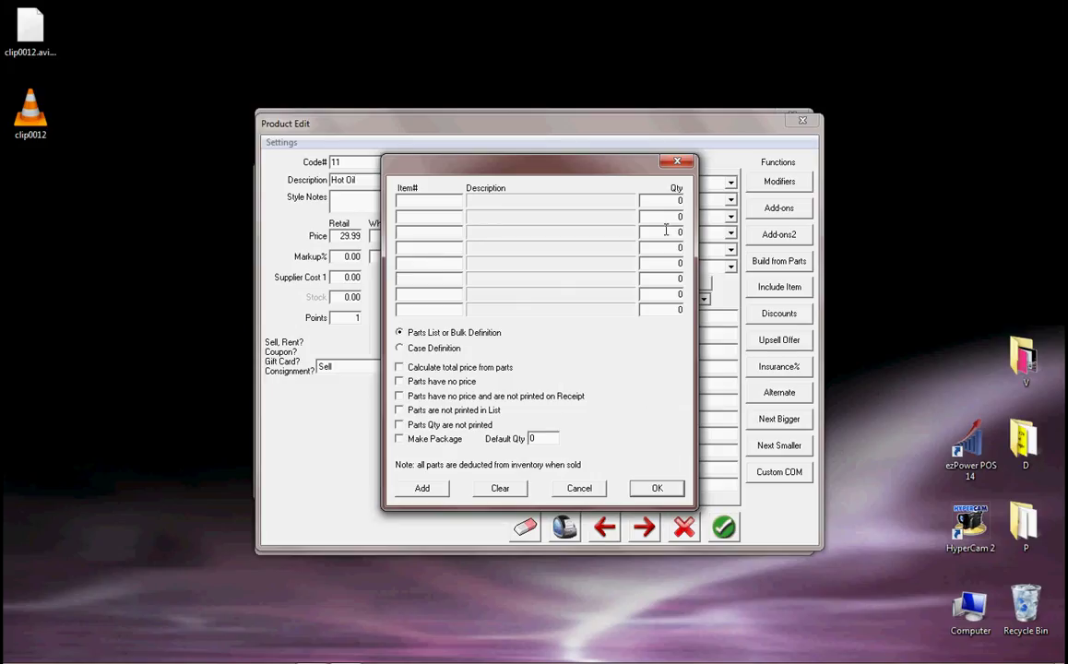
{"action": "left_click", "coordinate": [656, 488]}
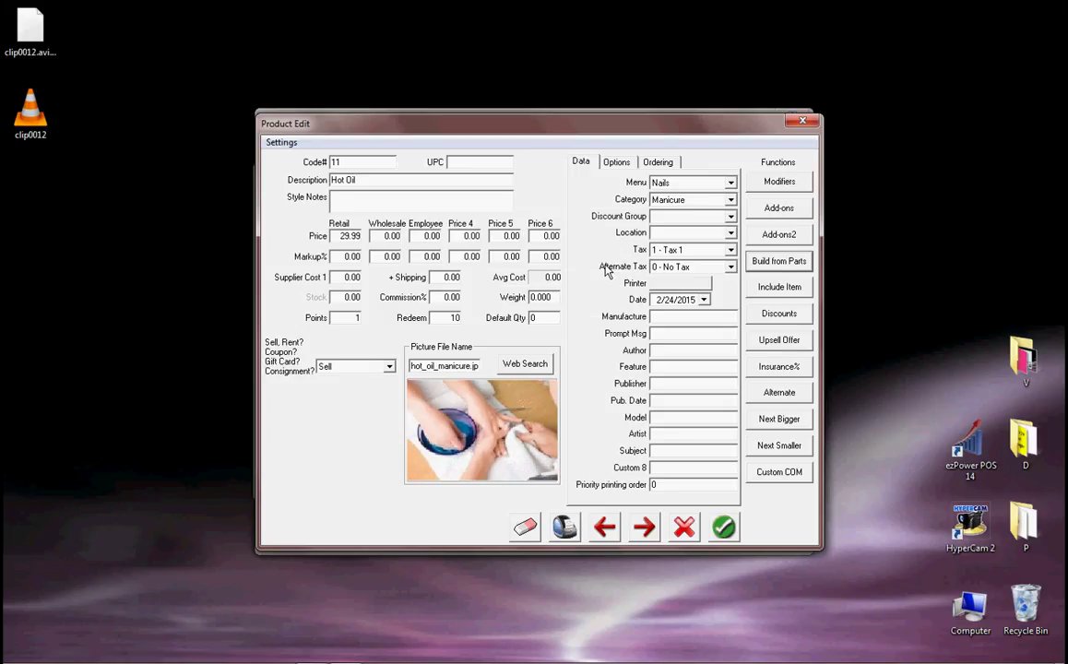
{"action": "left_click", "coordinate": [678, 528]}
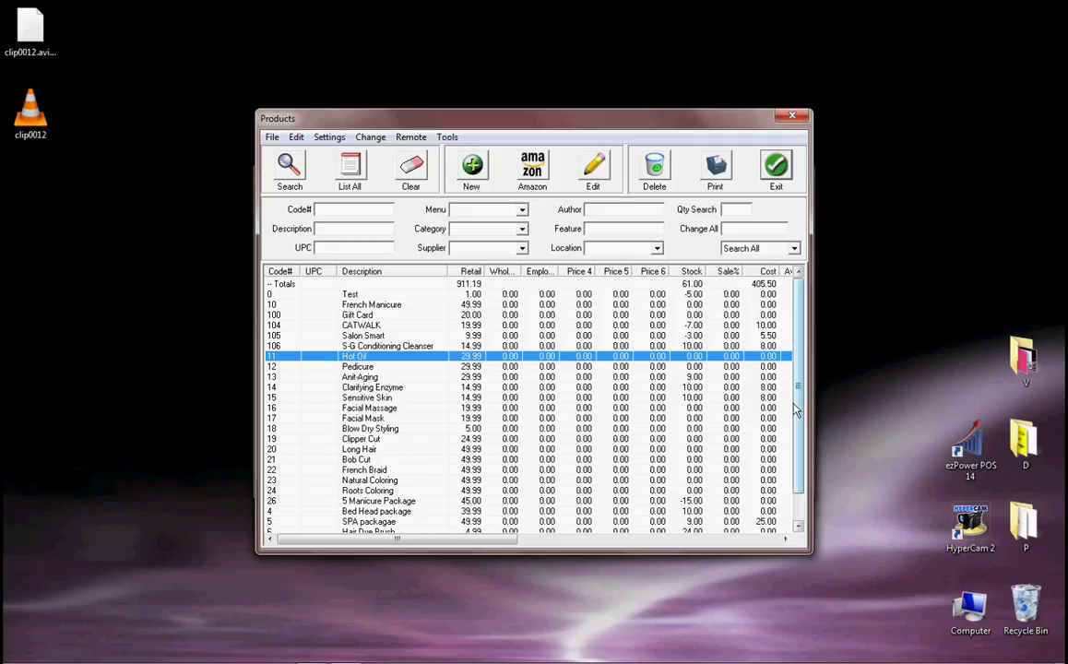
Filter the product list by the Conditioners category.
{"action": "scroll", "coordinate": [795, 443], "scroll_direction": "down", "scroll_amount": 1}
{"action": "scroll", "coordinate": [800, 345], "scroll_direction": "up", "scroll_amount": 1}
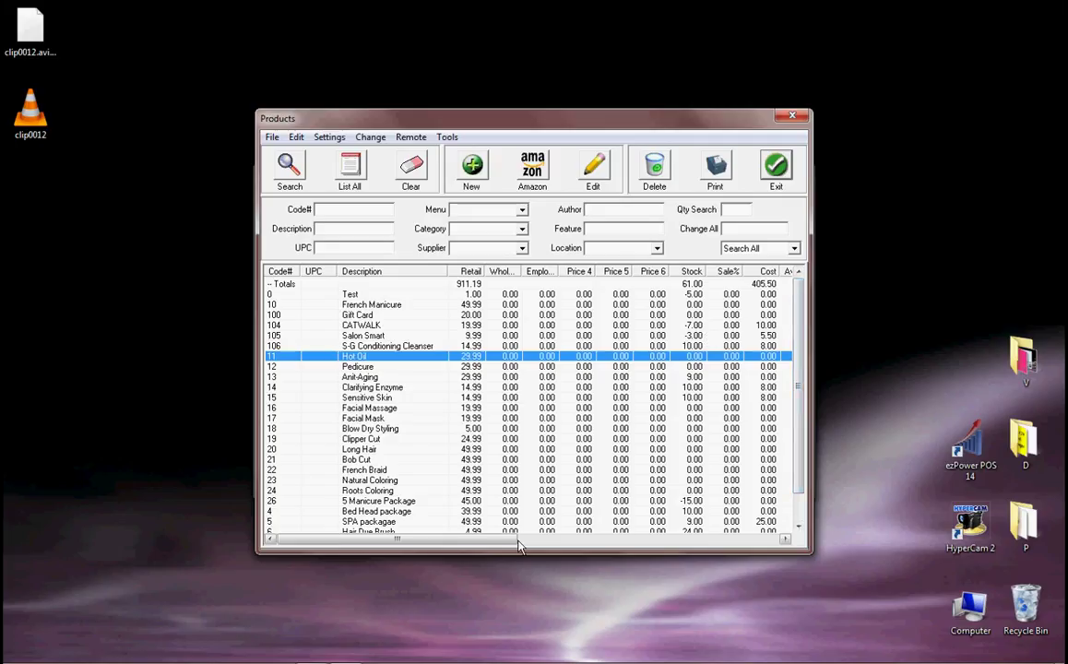
{"action": "left_click", "coordinate": [522, 229]}
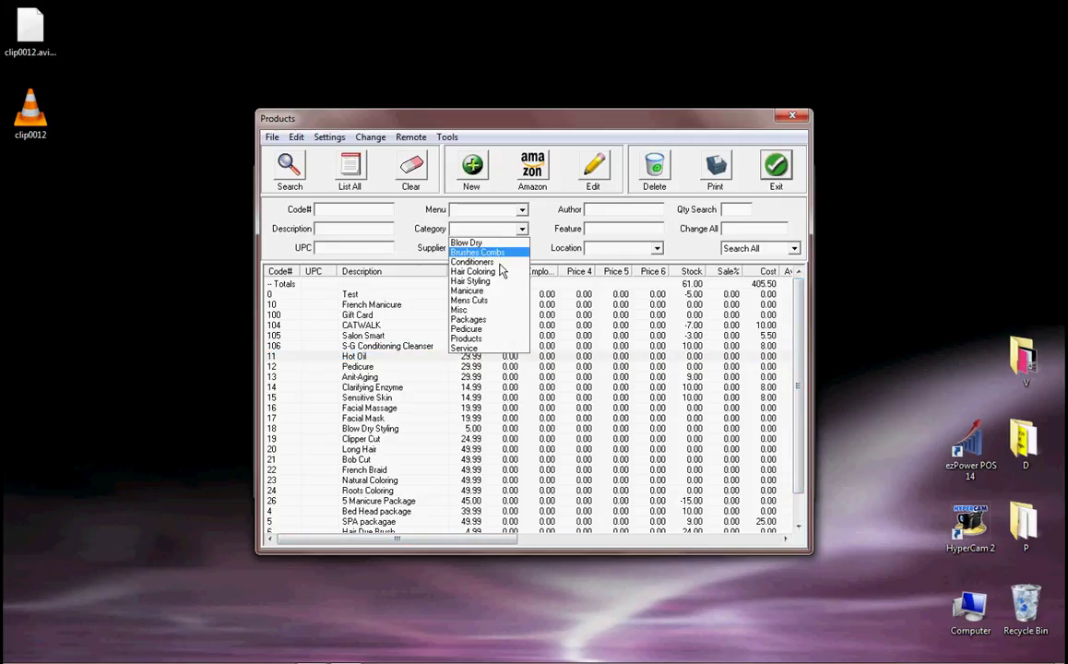
{"action": "left_click", "coordinate": [498, 262]}
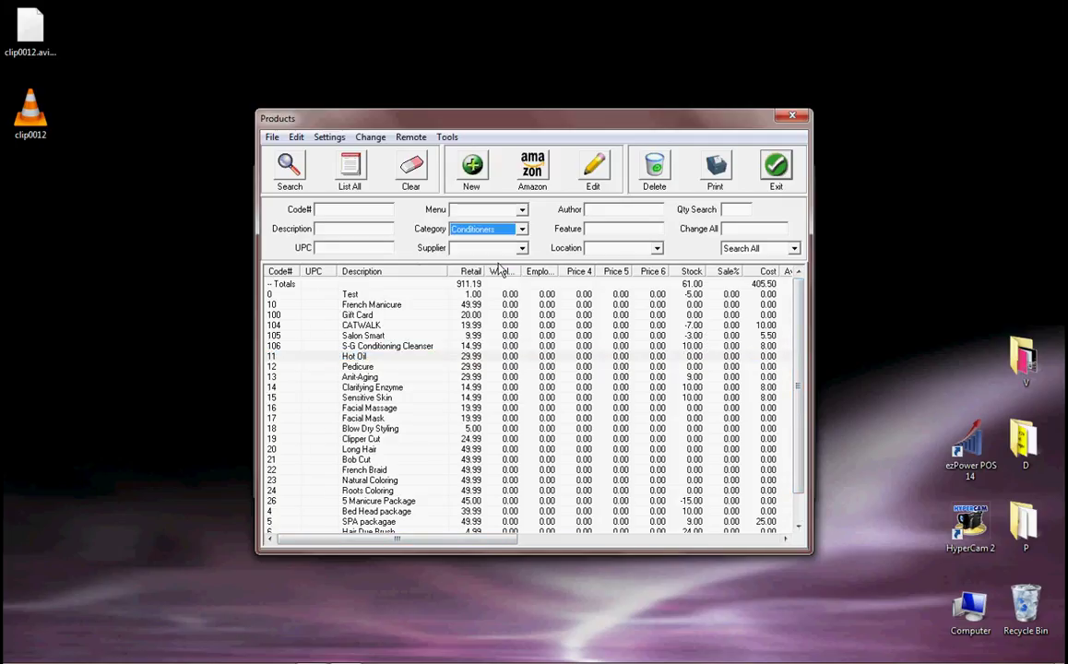
{"action": "left_click", "coordinate": [285, 164]}
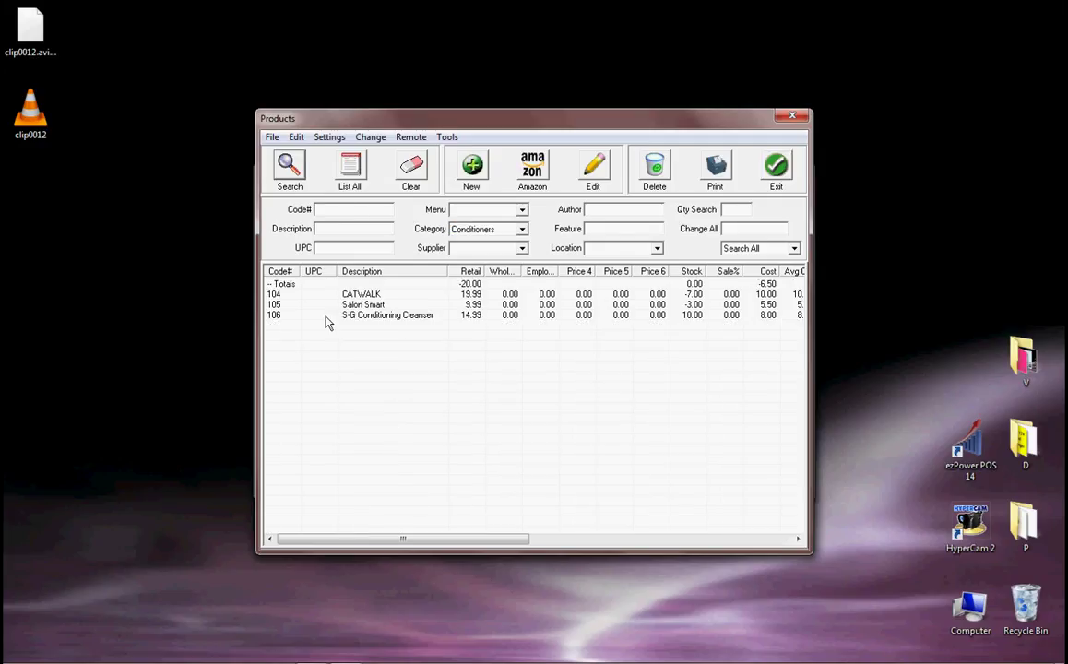
Enter 1 as the Change All value and examine the bulk change commands, closing the product list without applying any.
{"action": "left_click", "coordinate": [740, 230]}
{"action": "type", "text": "1"}
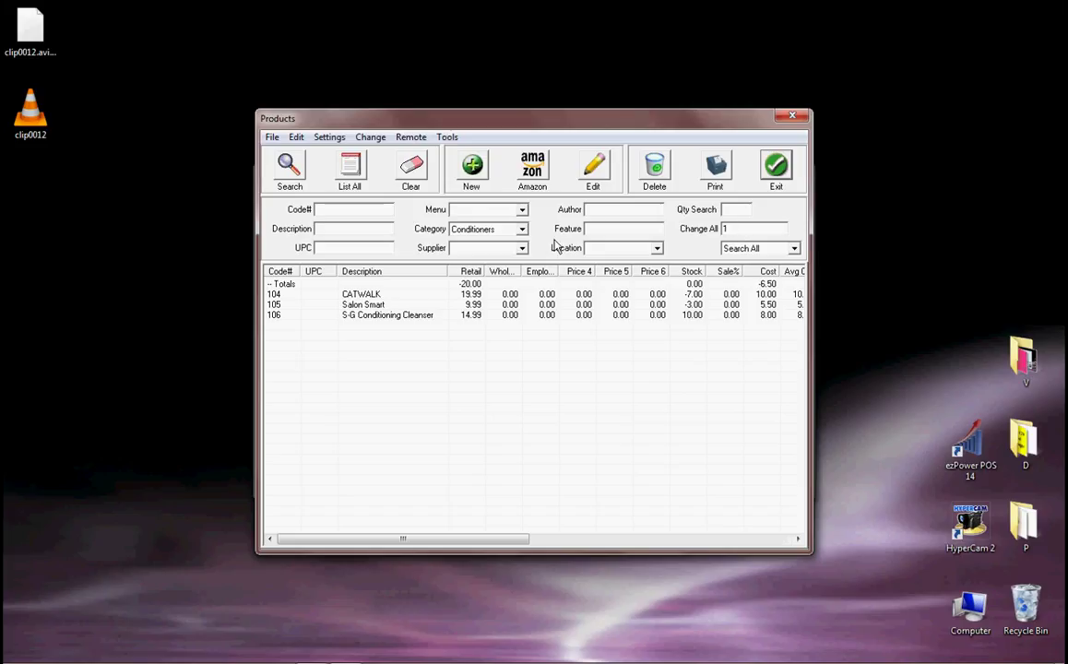
{"action": "left_click", "coordinate": [370, 138]}
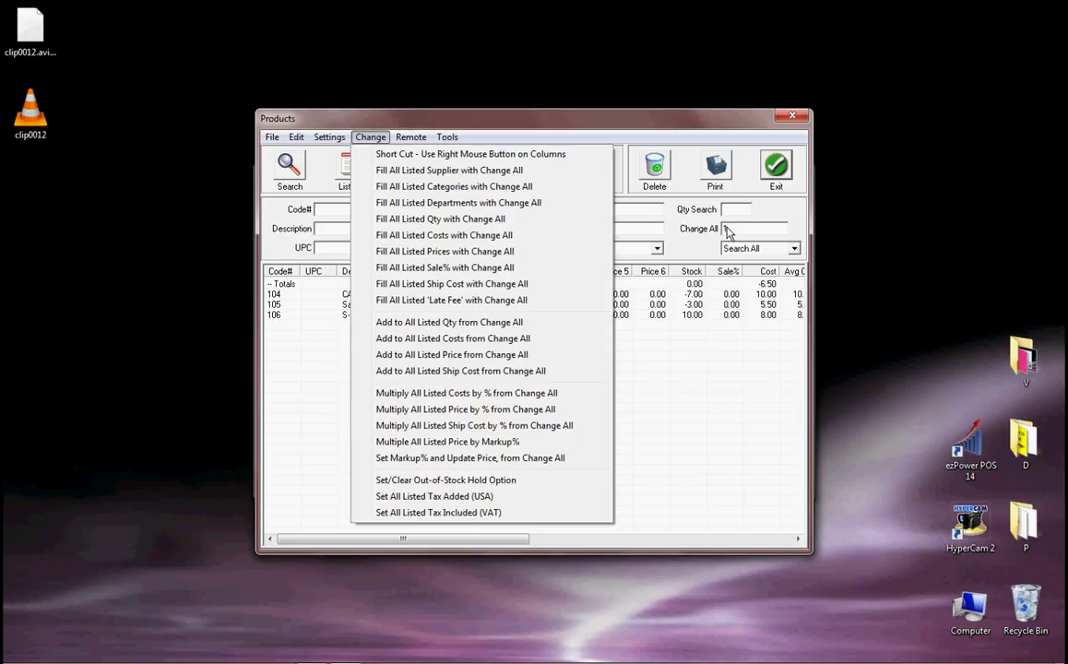
{"action": "left_click", "coordinate": [657, 330]}
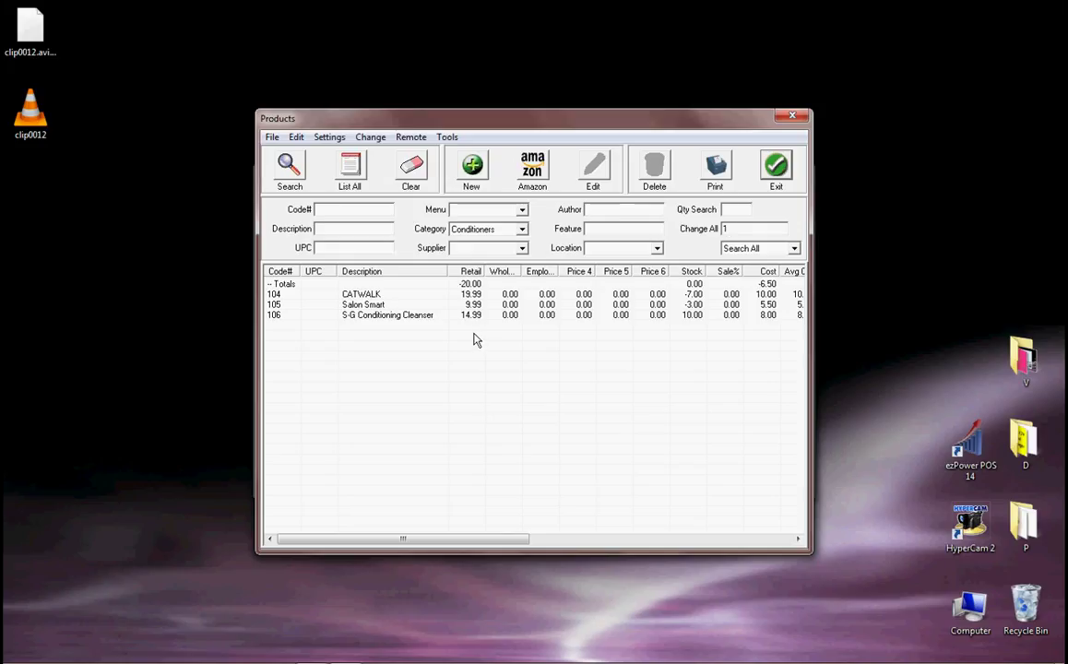
{"action": "mouse_move", "coordinate": [469, 541]}
{"action": "left_mouse_down"}
{"action": "mouse_move", "coordinate": [709, 545]}
{"action": "mouse_move", "coordinate": [469, 553]}
{"action": "mouse_move", "coordinate": [474, 537]}
{"action": "left_mouse_up"}
{"action": "left_click", "coordinate": [773, 169]}
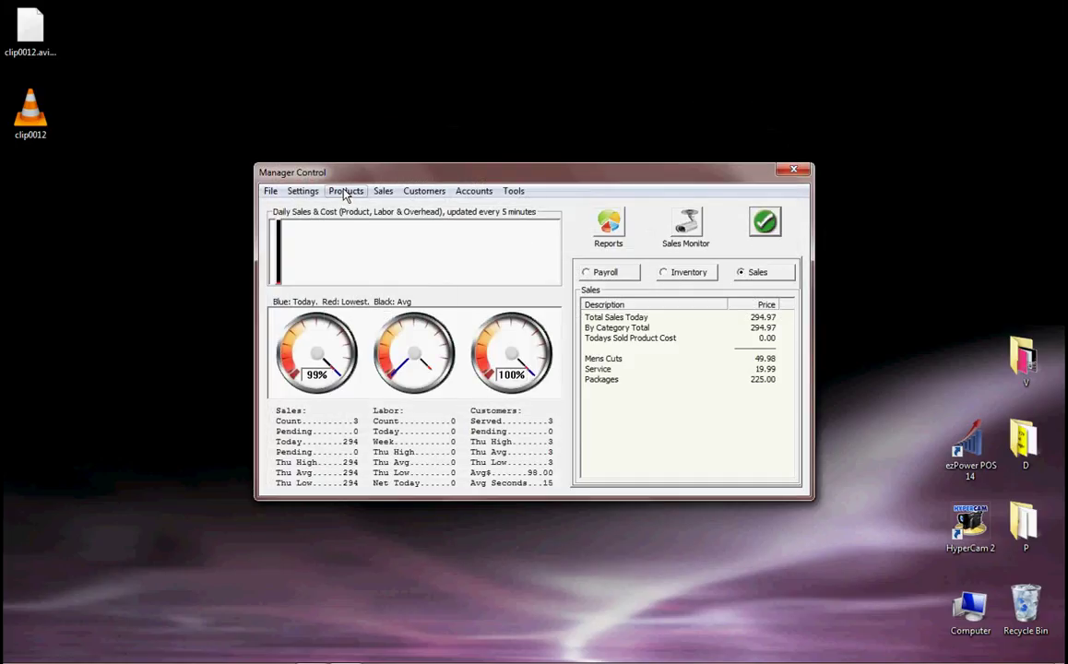
Examine the item discount modes, sale dates and happy hour settings without saving, and review the other product commands.
{"action": "left_click", "coordinate": [345, 192]}
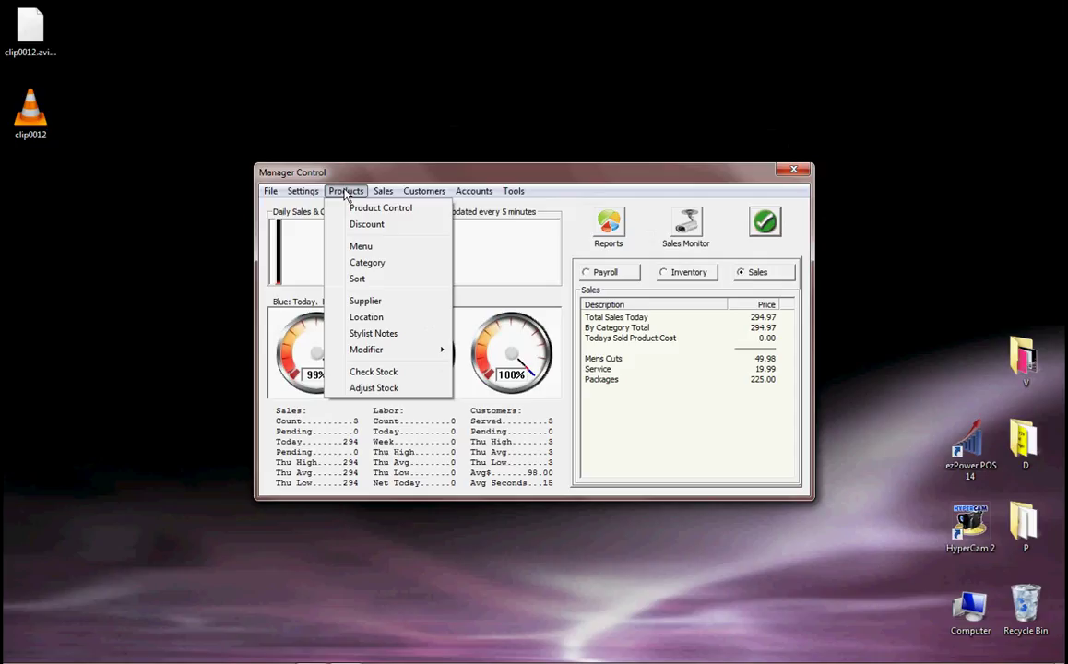
{"action": "left_click", "coordinate": [377, 228]}
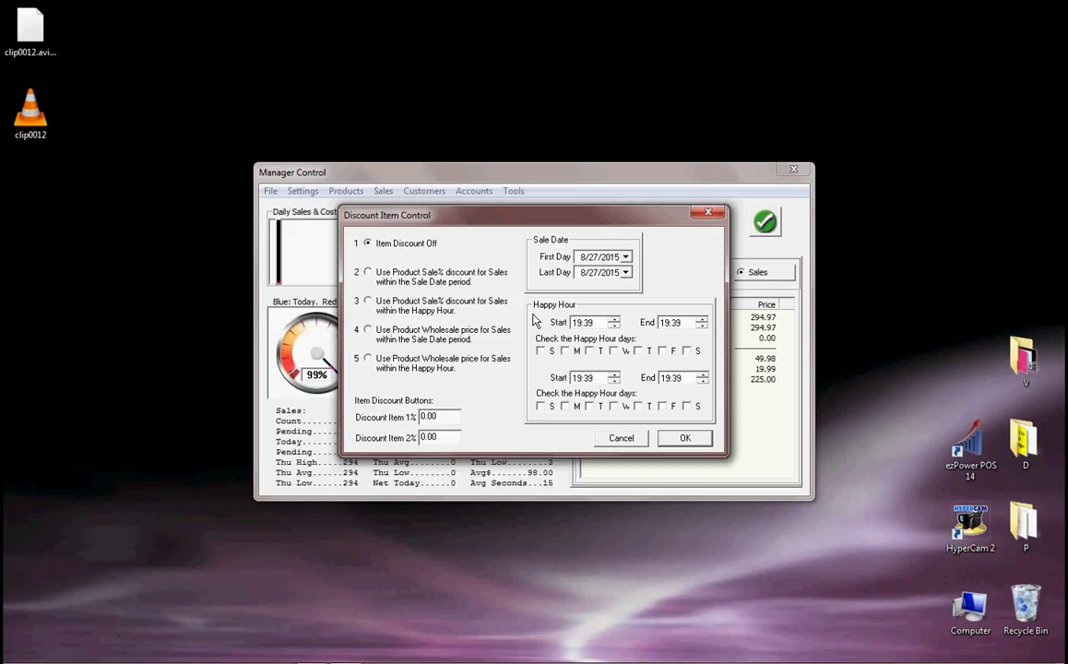
{"action": "left_click", "coordinate": [621, 439]}
{"action": "left_click", "coordinate": [348, 192]}
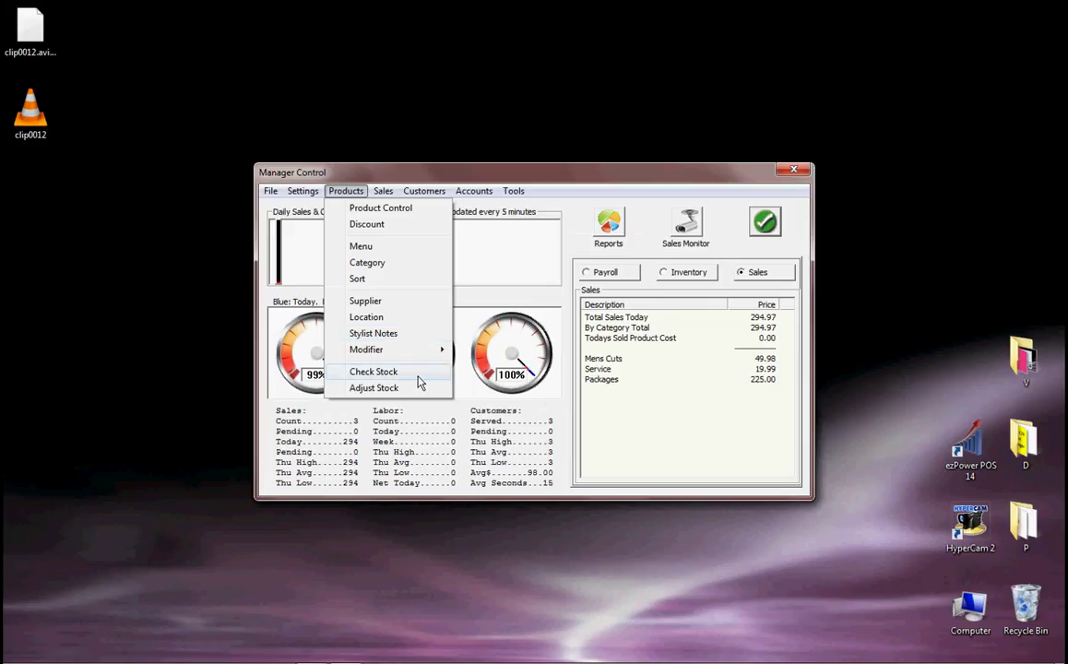
Examine the Adjust Stock functions, close the window without changes, and review the sales commands.
{"action": "left_click", "coordinate": [373, 388]}
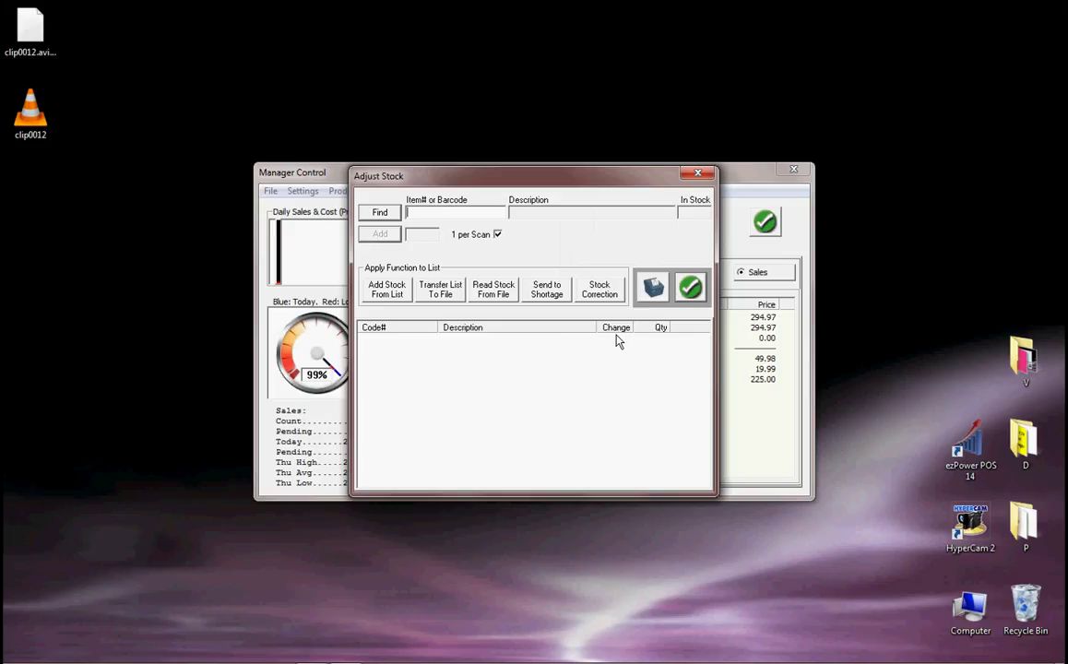
{"action": "left_click", "coordinate": [689, 288]}
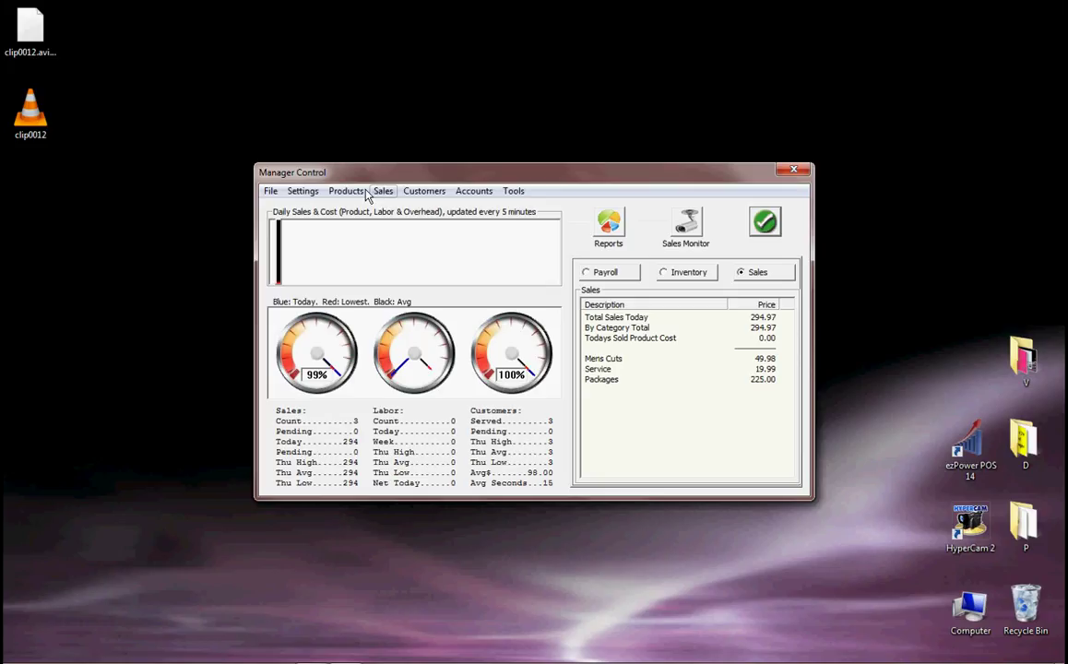
{"action": "left_click", "coordinate": [383, 191]}
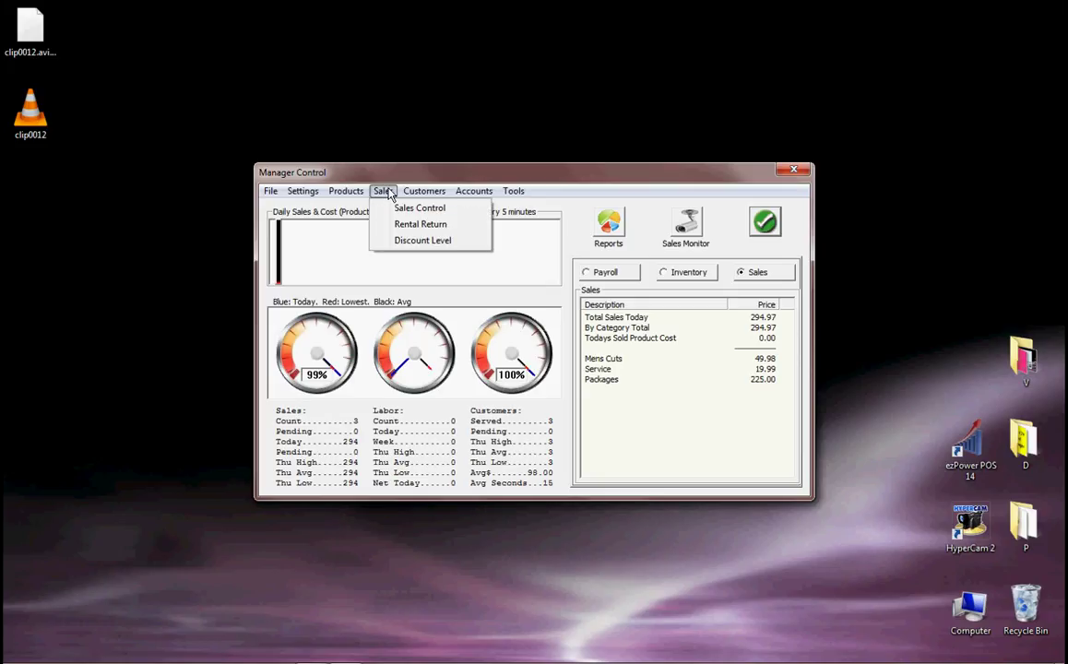
Open the second listed customer's record and examine its purchase history, packages, levels, metrics and settings.
{"action": "mouse_move", "coordinate": [422, 191]}
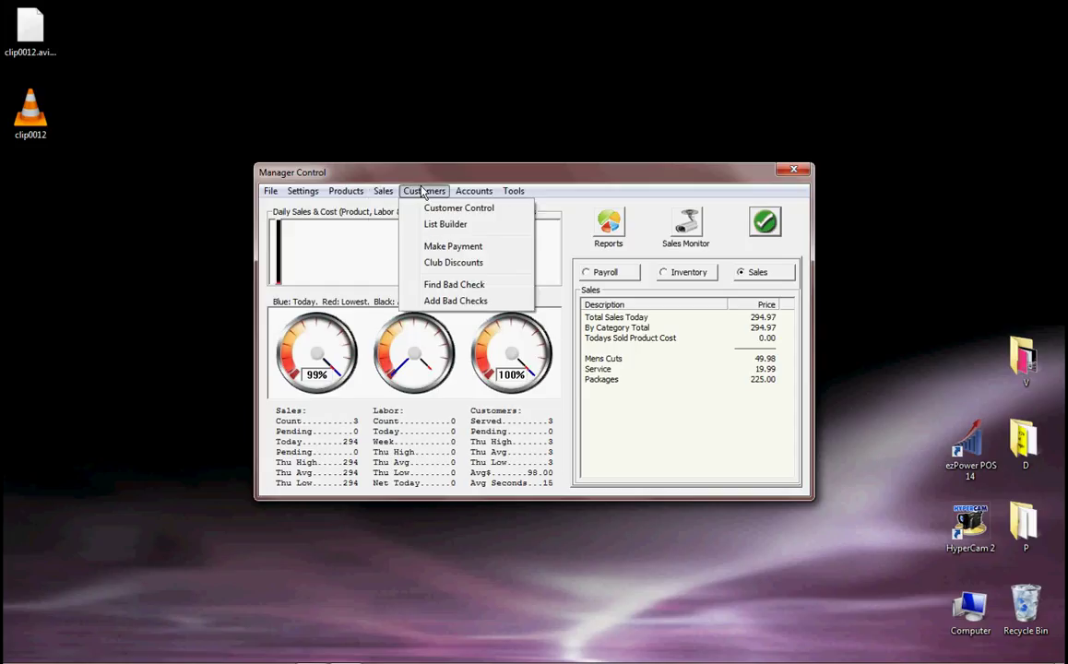
{"action": "left_click", "coordinate": [445, 208]}
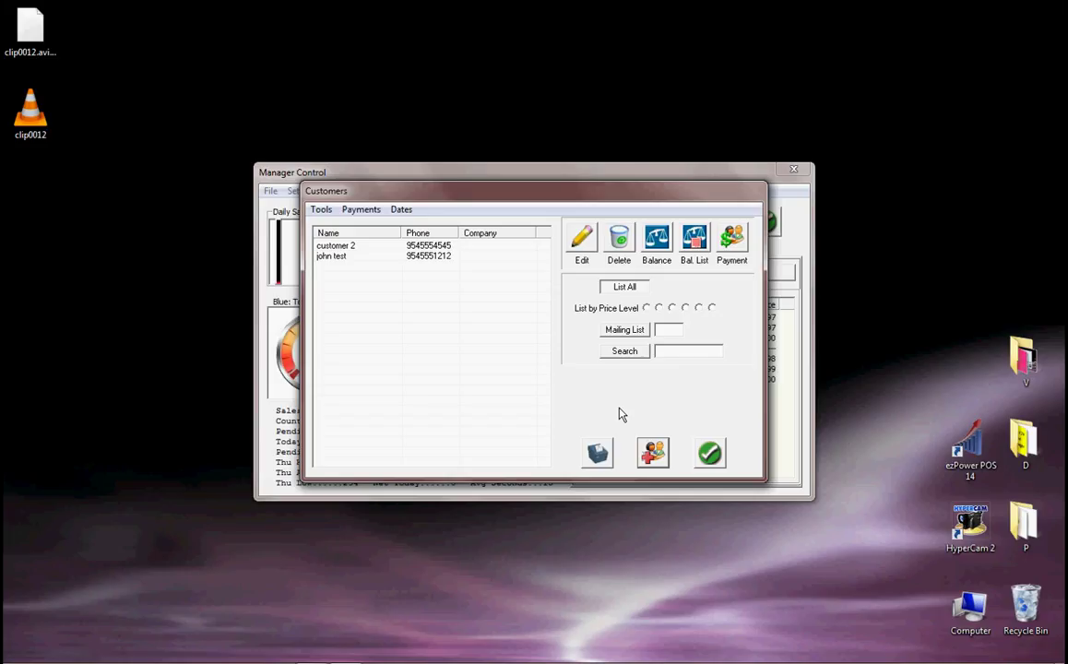
{"action": "double_click", "coordinate": [330, 255]}
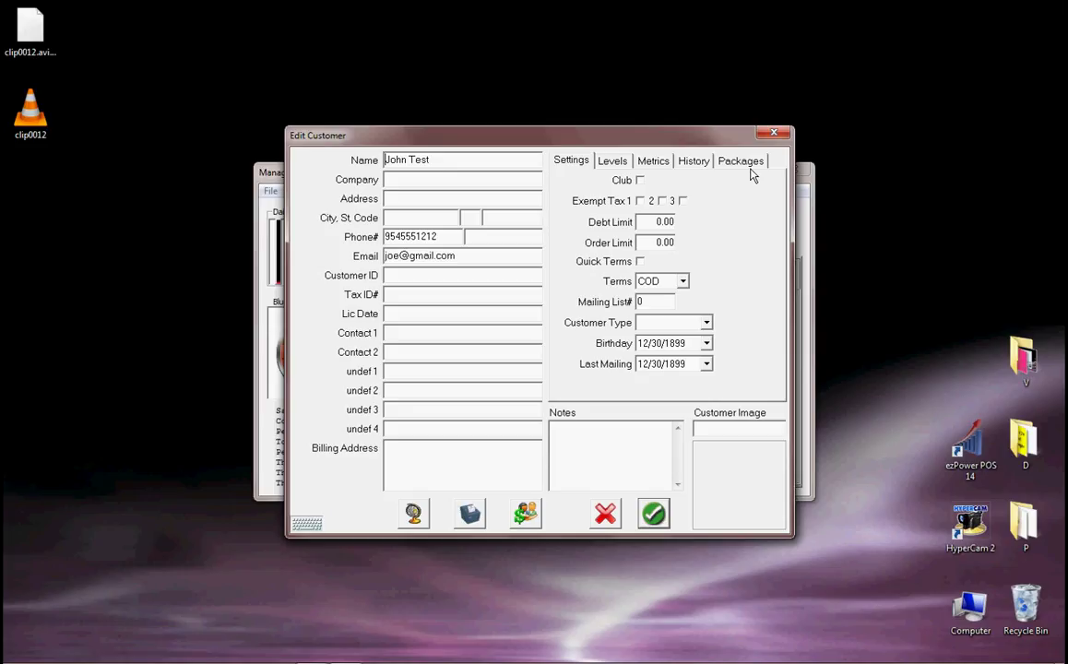
{"action": "left_click", "coordinate": [694, 161]}
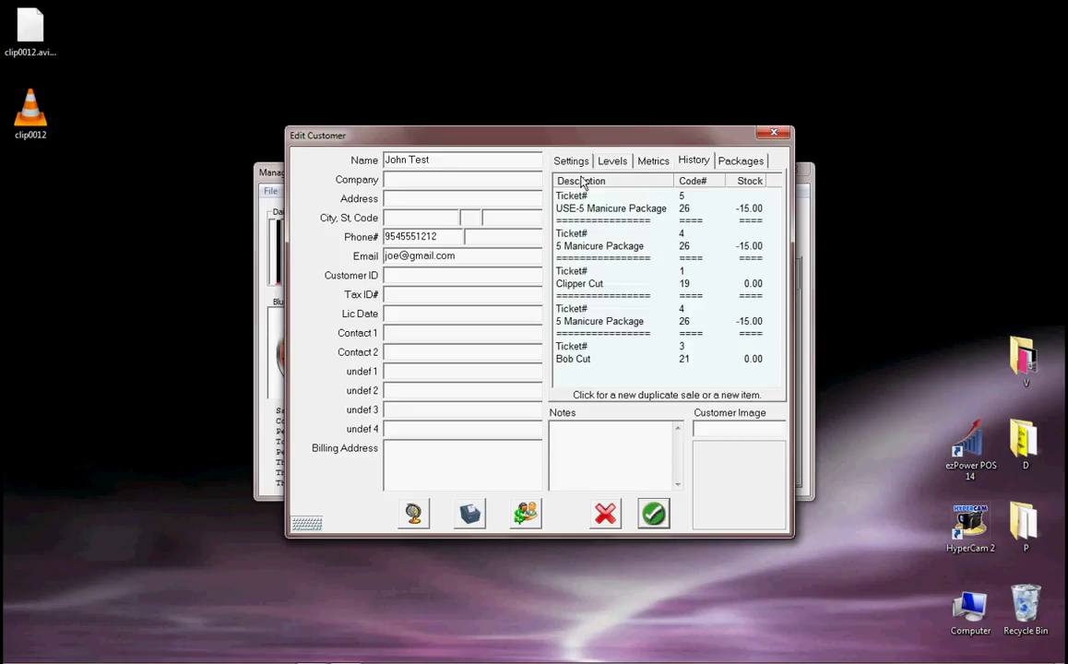
{"action": "left_click", "coordinate": [742, 162]}
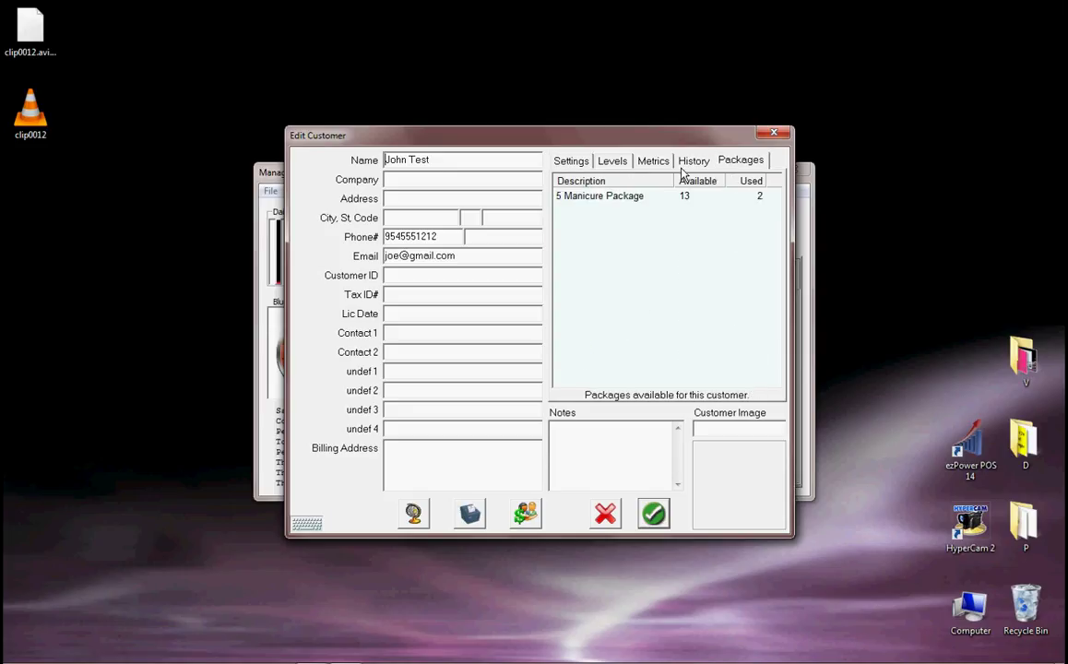
{"action": "left_click", "coordinate": [612, 161]}
{"action": "left_click", "coordinate": [654, 163]}
{"action": "left_click", "coordinate": [695, 161]}
{"action": "left_click", "coordinate": [652, 163]}
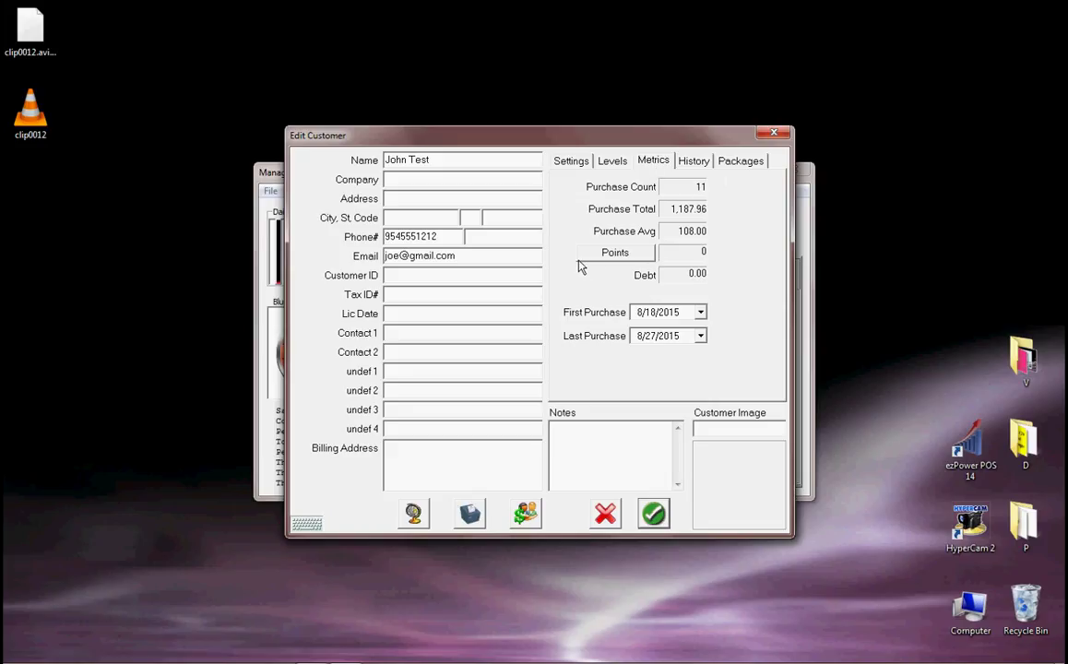
{"action": "left_click", "coordinate": [573, 163]}
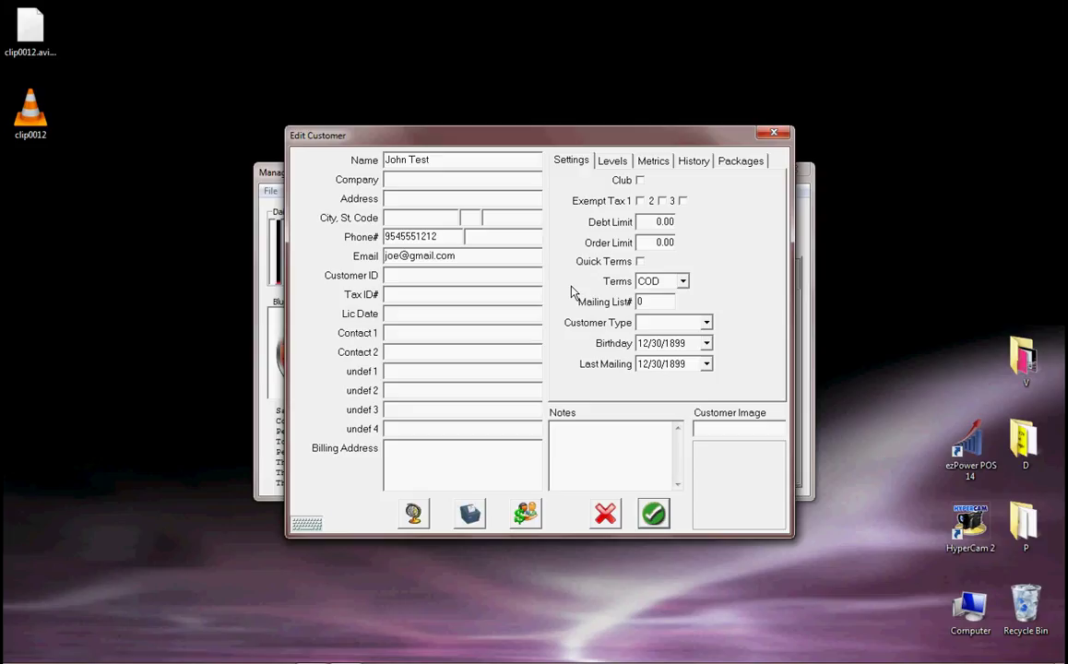
View the customer's Advanced Payment Window, then close it along with the customer record and the customer list.
{"action": "left_click", "coordinate": [526, 520]}
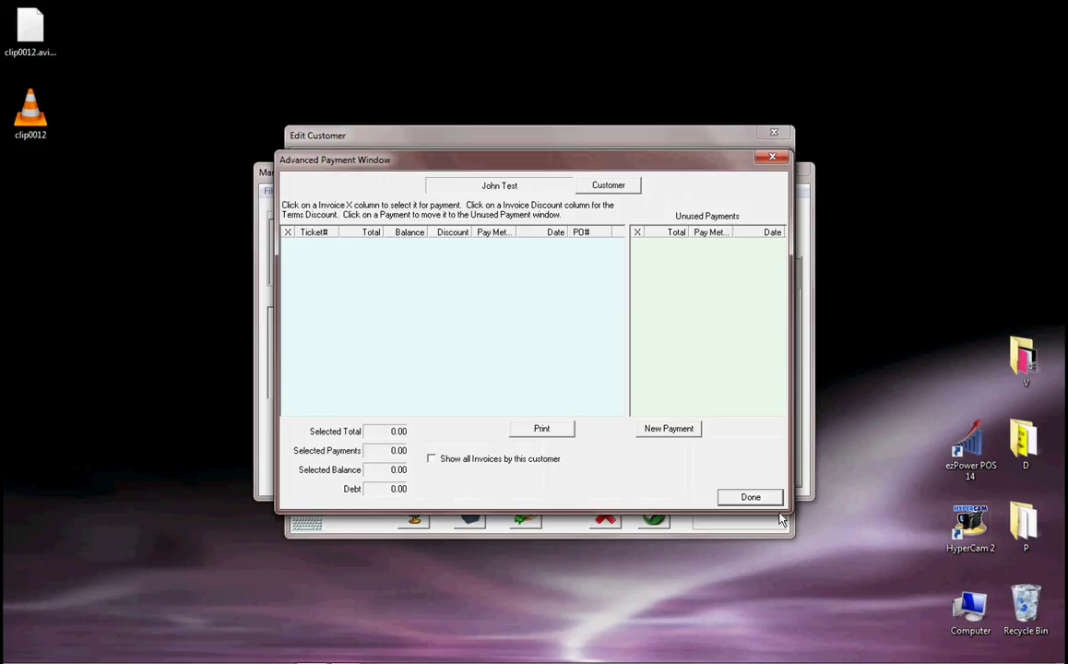
{"action": "left_click", "coordinate": [743, 497]}
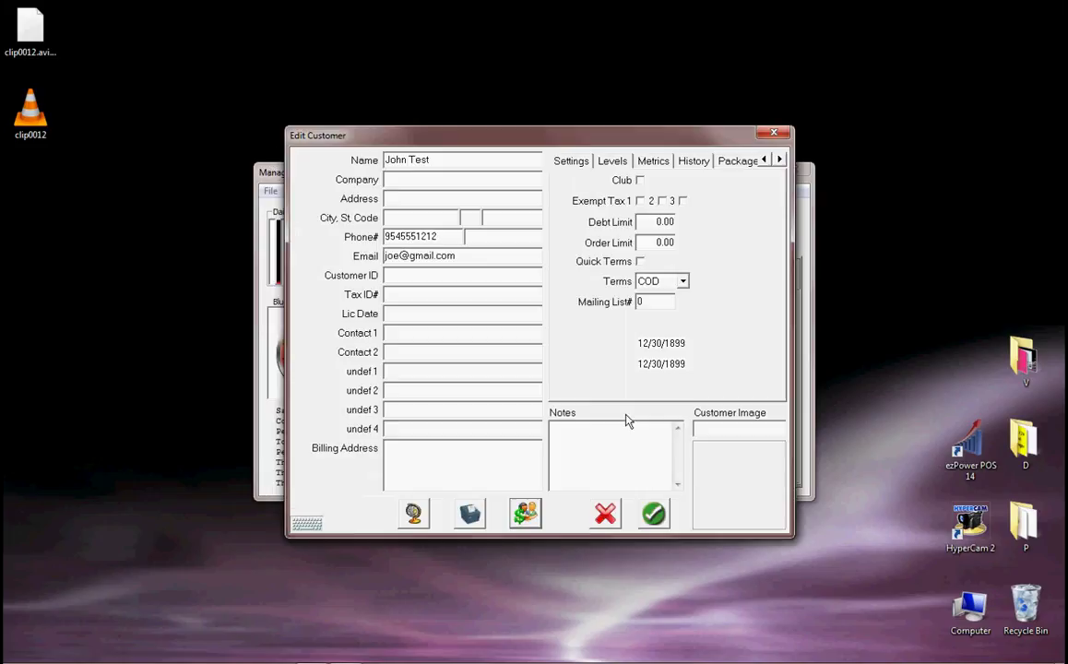
{"action": "left_click", "coordinate": [653, 513]}
{"action": "left_click", "coordinate": [705, 457]}
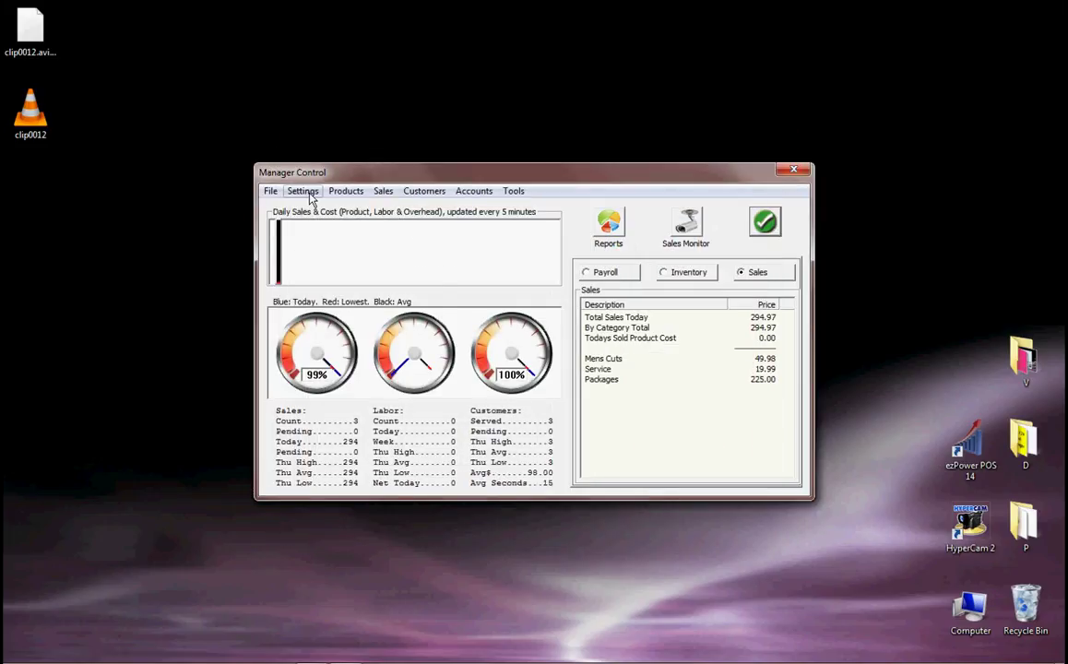
Examine the Payment Methods settings and cancel without changing them.
{"action": "left_click", "coordinate": [304, 194]}
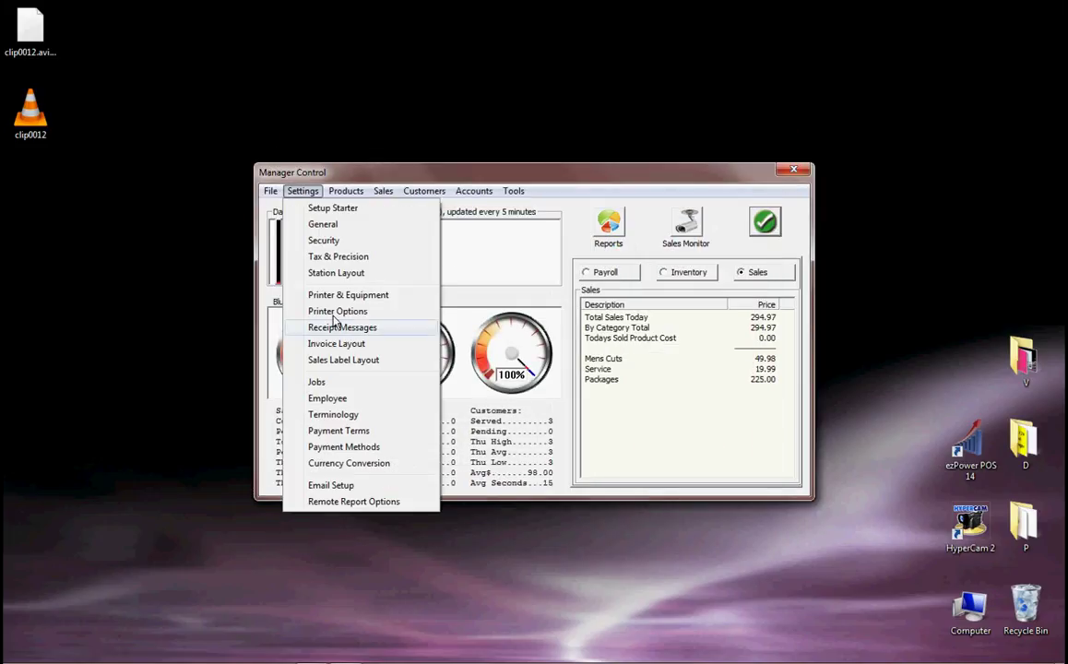
{"action": "left_click", "coordinate": [332, 447]}
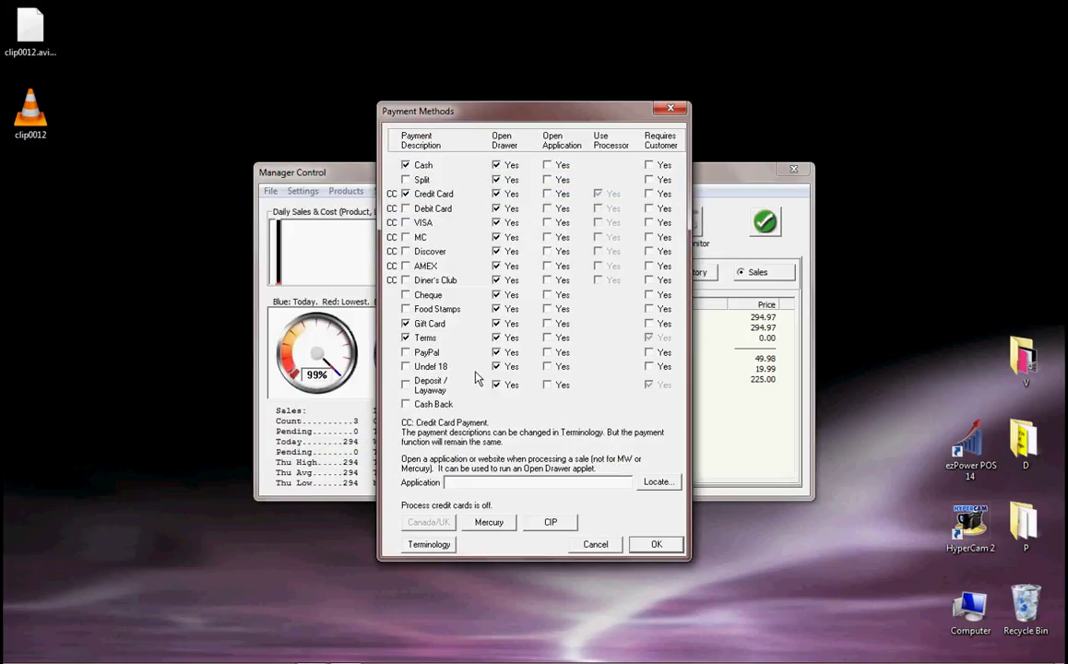
{"action": "left_click", "coordinate": [594, 544]}
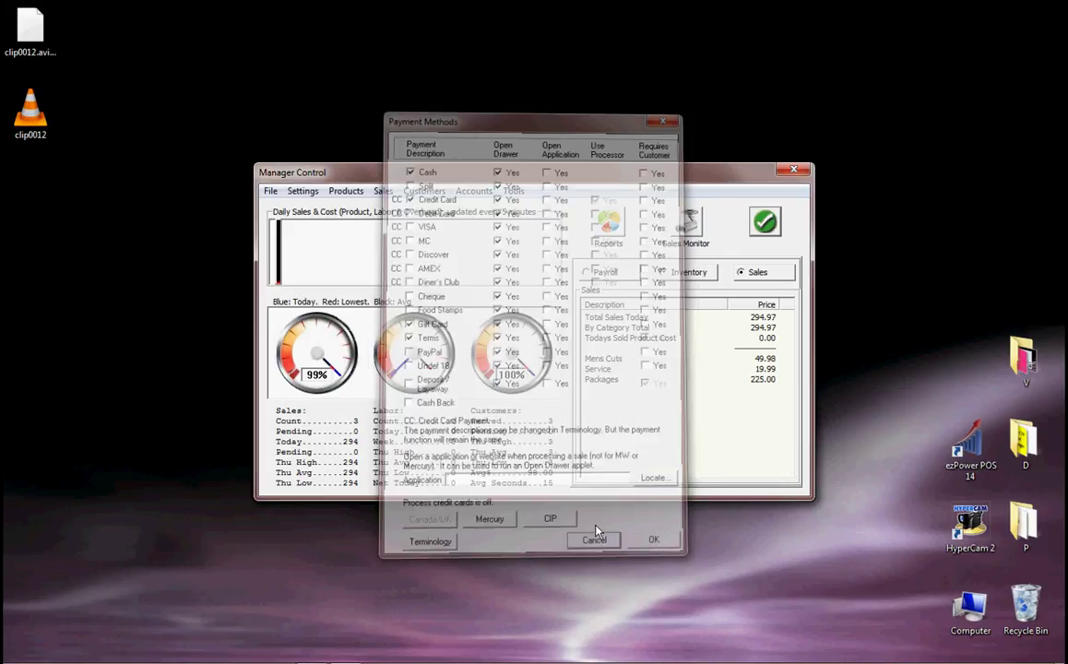
Look over the customer list again, close it, and review the customer and accounts commands.
{"action": "left_click", "coordinate": [383, 192]}
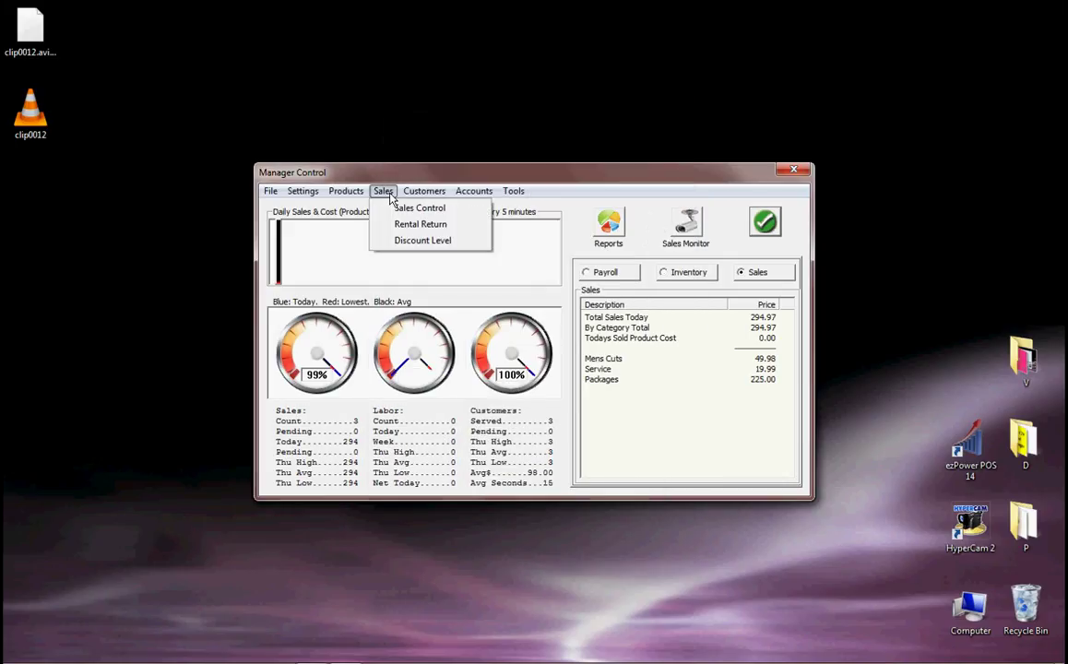
{"action": "mouse_move", "coordinate": [424, 191]}
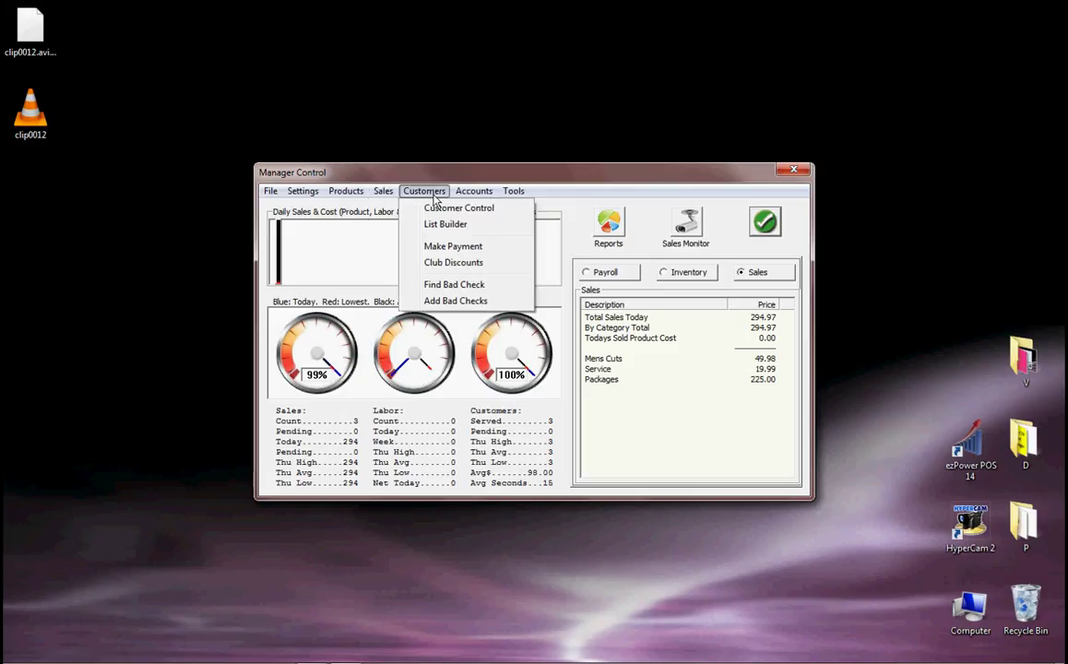
{"action": "left_click", "coordinate": [446, 211]}
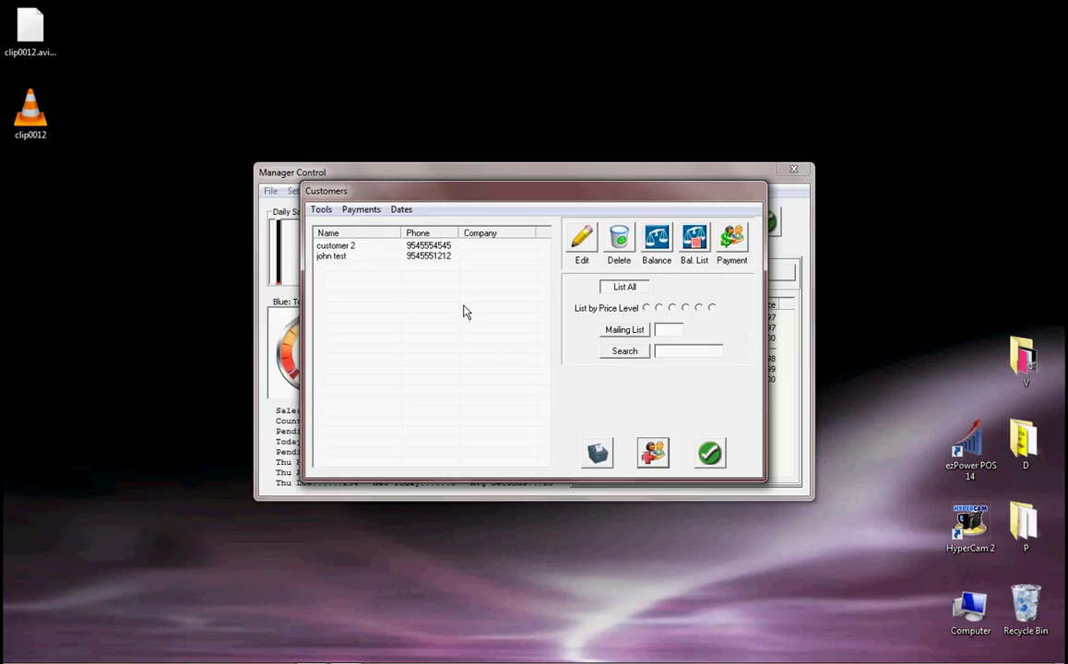
{"action": "left_click", "coordinate": [709, 453]}
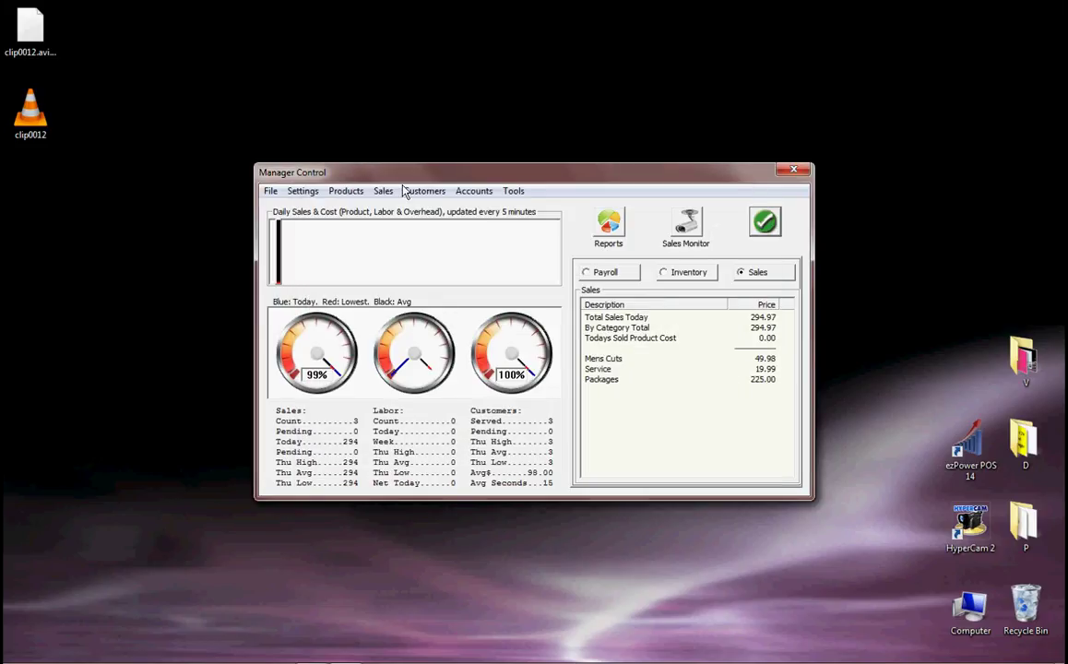
{"action": "left_click", "coordinate": [405, 191]}
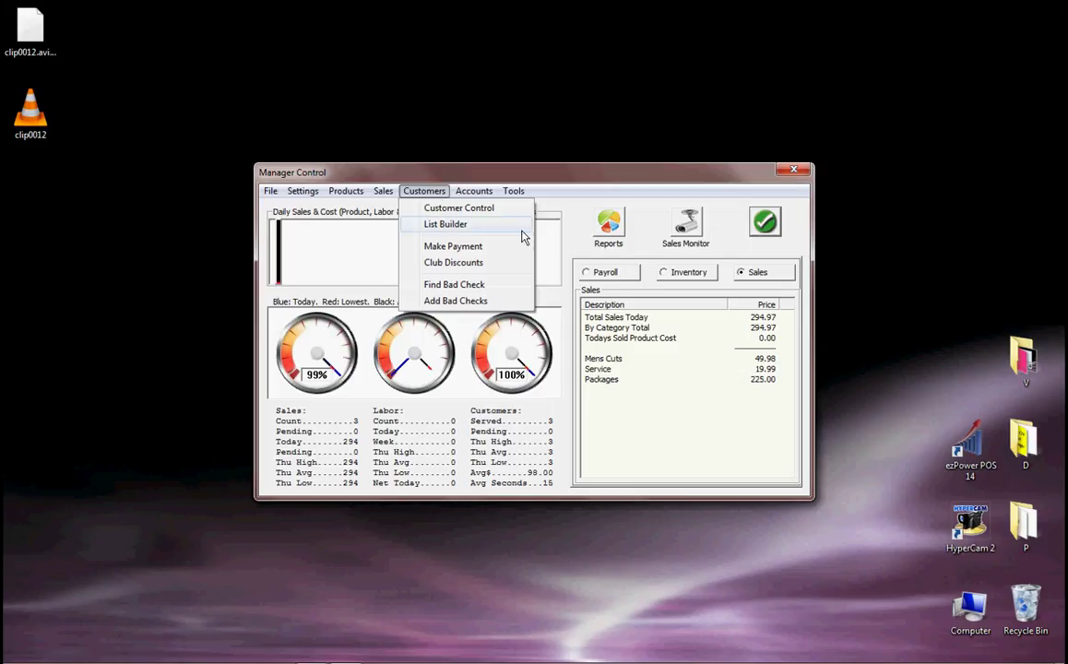
{"action": "mouse_move", "coordinate": [479, 194]}
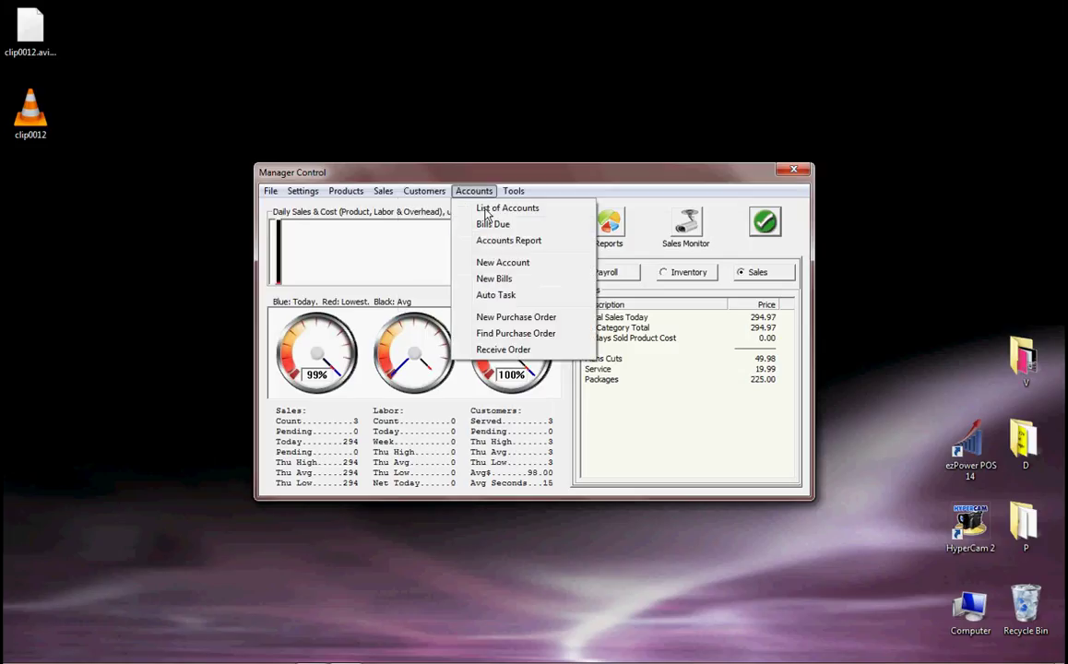
Examine the functions available under Arrange Function Buttons for the sales, employee and manager toolbars, closing without rearranging any.
{"action": "mouse_move", "coordinate": [514, 193]}
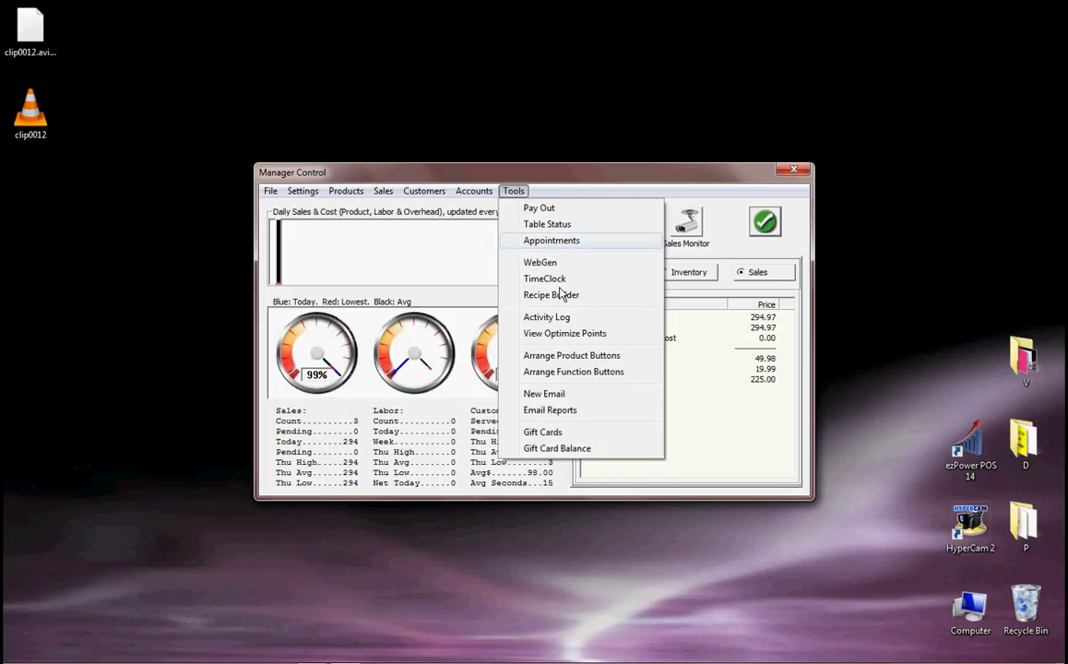
{"action": "left_click", "coordinate": [590, 373]}
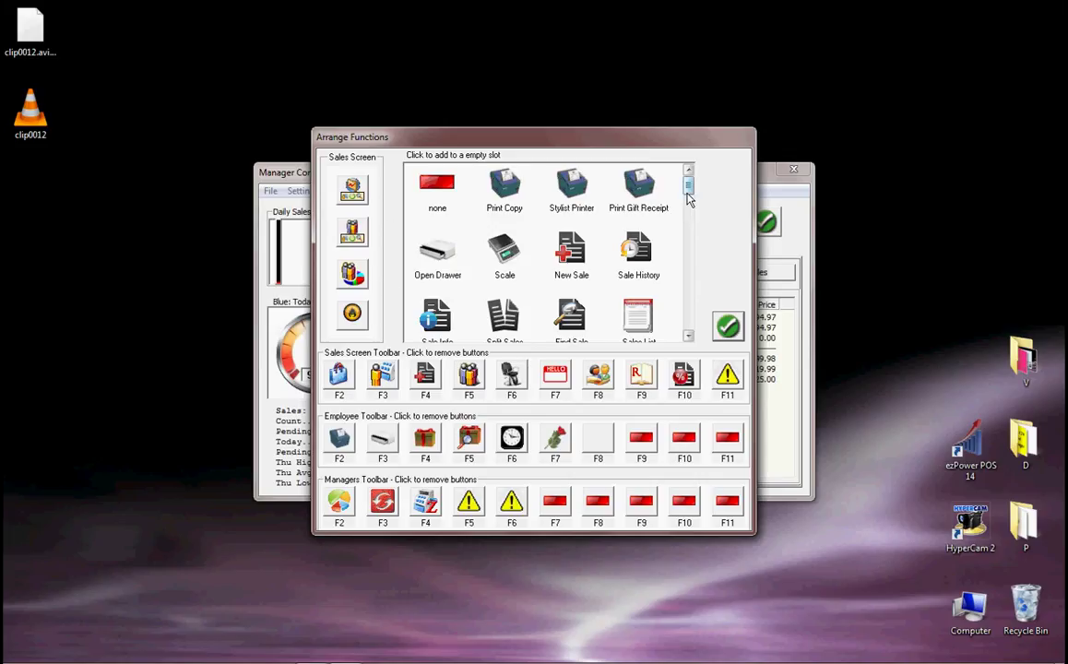
{"action": "left_click_drag", "start_coordinate": [688, 185], "coordinate": [687, 322]}
{"action": "scroll", "coordinate": [687, 323], "scroll_direction": "up", "scroll_amount": 3}
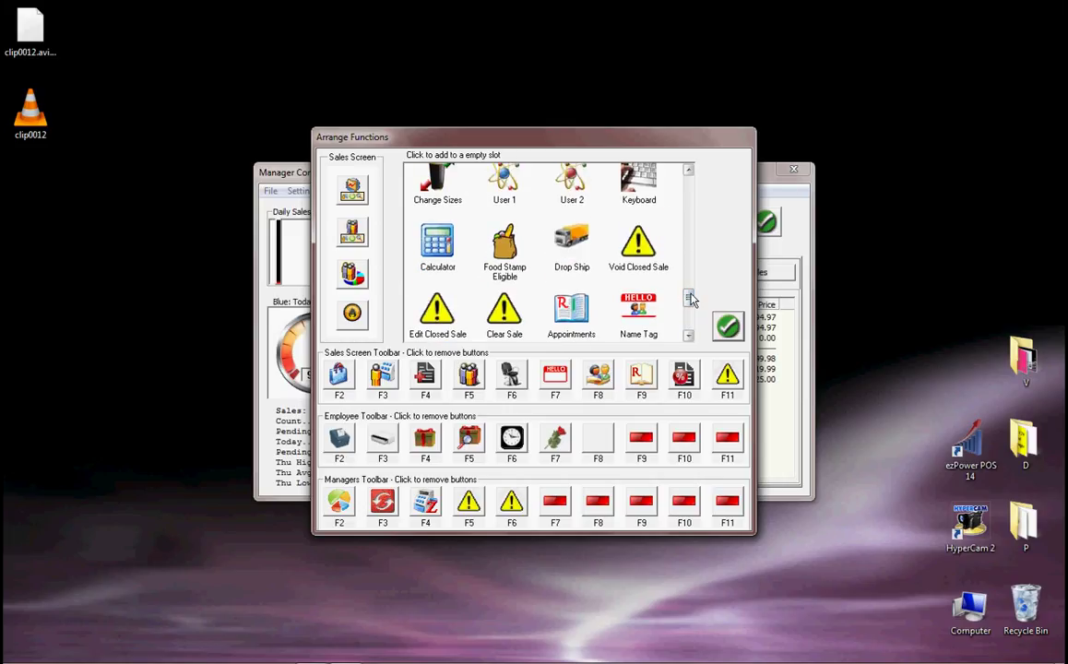
{"action": "left_click_drag", "start_coordinate": [688, 298], "coordinate": [689, 177]}
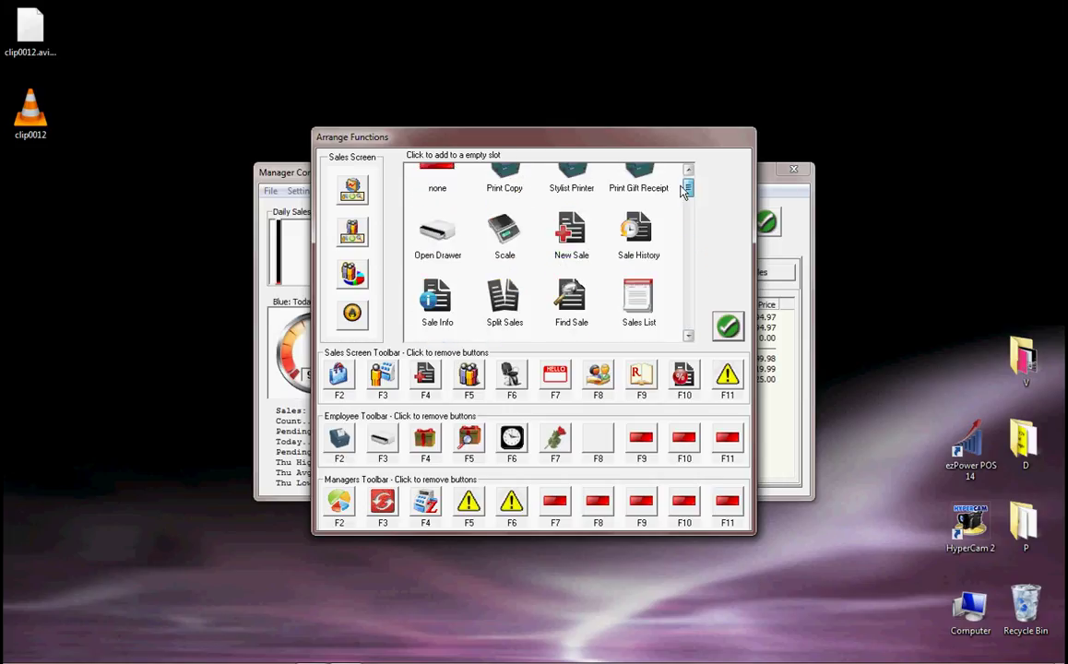
{"action": "left_click", "coordinate": [728, 327]}
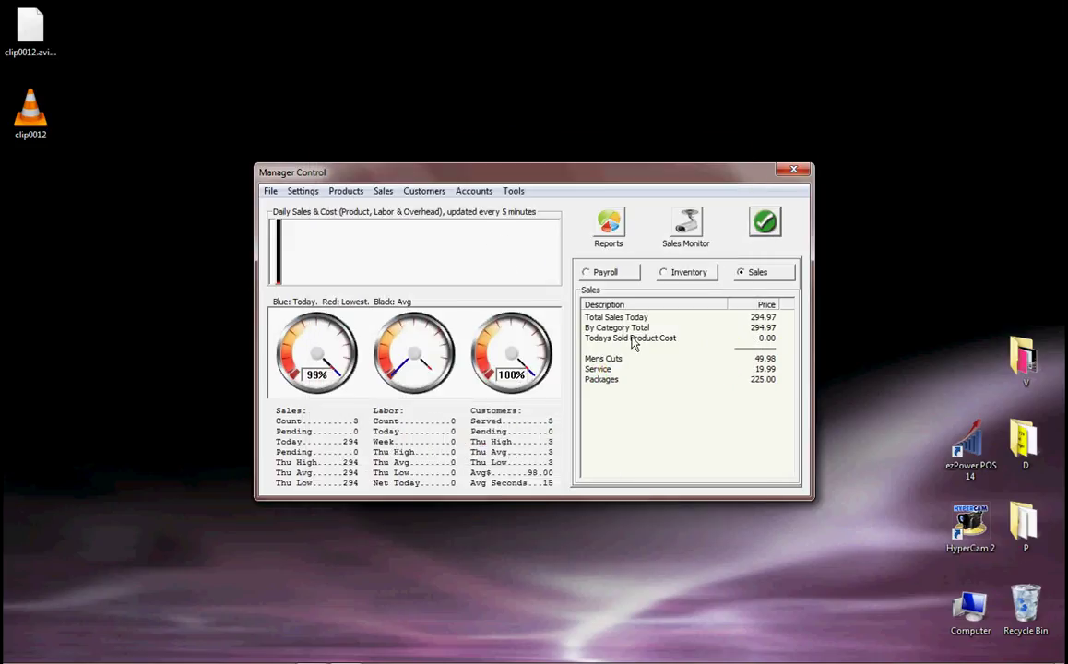
Open the Report Center and review the available sales, payments, cashier, stylist, customer and supplier reports.
{"action": "left_click", "coordinate": [612, 224]}
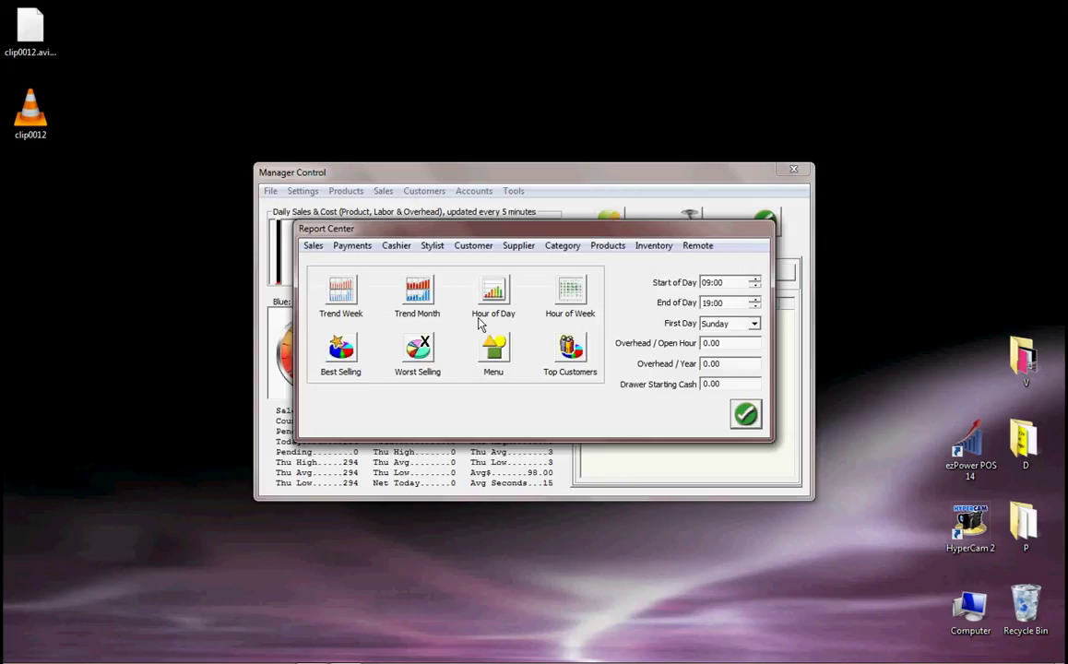
{"action": "left_click", "coordinate": [314, 246]}
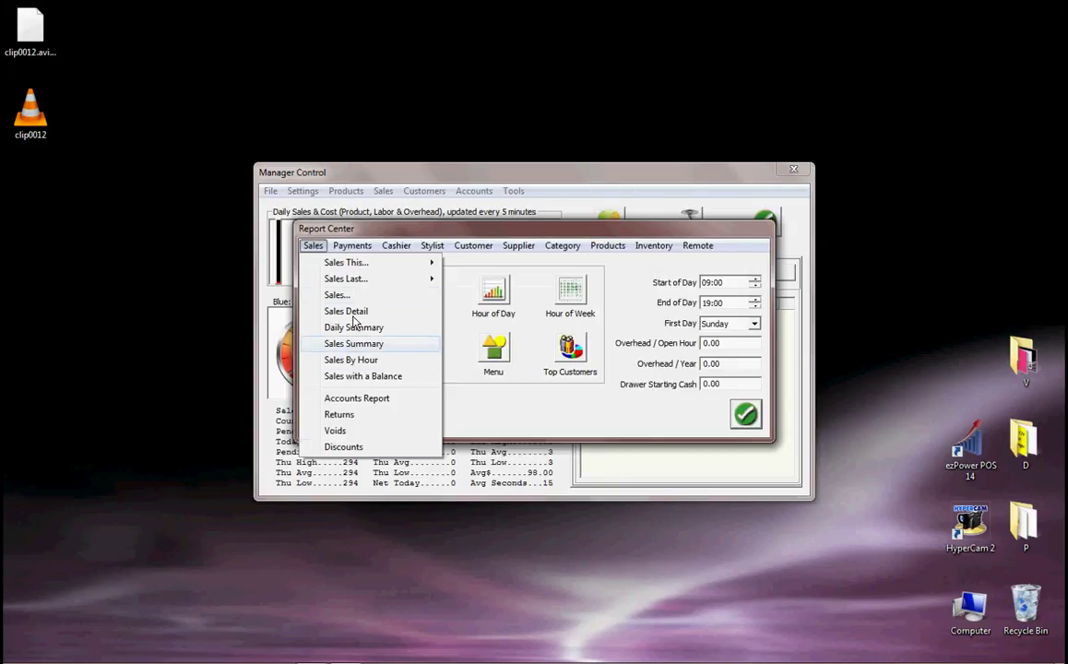
{"action": "mouse_move", "coordinate": [360, 282]}
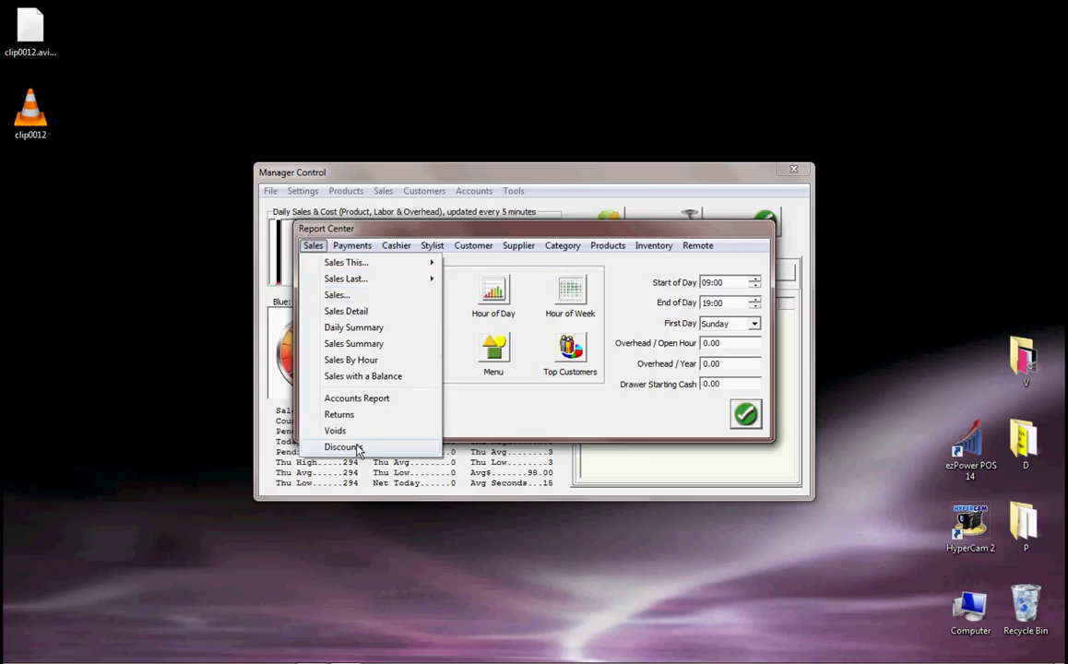
{"action": "mouse_move", "coordinate": [360, 249]}
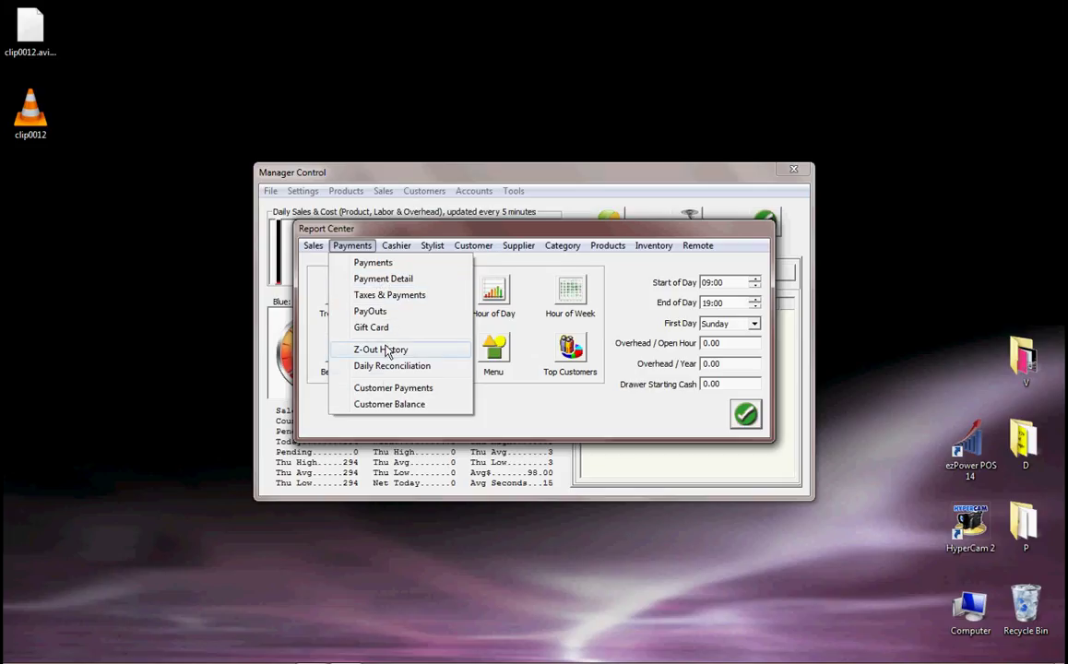
{"action": "mouse_move", "coordinate": [395, 251]}
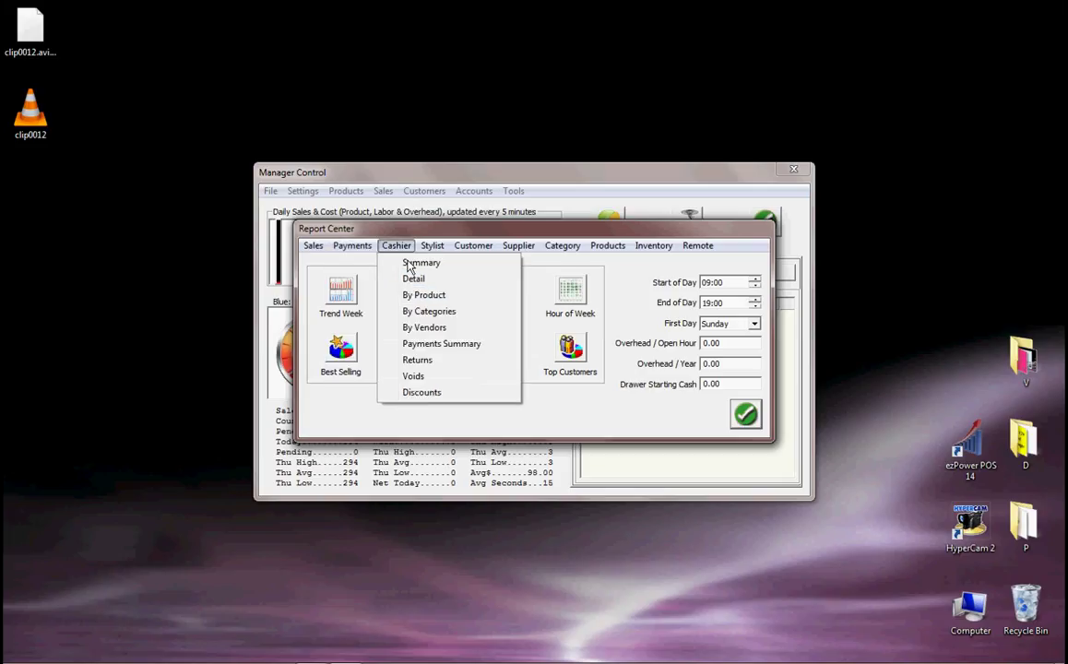
{"action": "mouse_move", "coordinate": [433, 246]}
{"action": "mouse_move", "coordinate": [475, 246]}
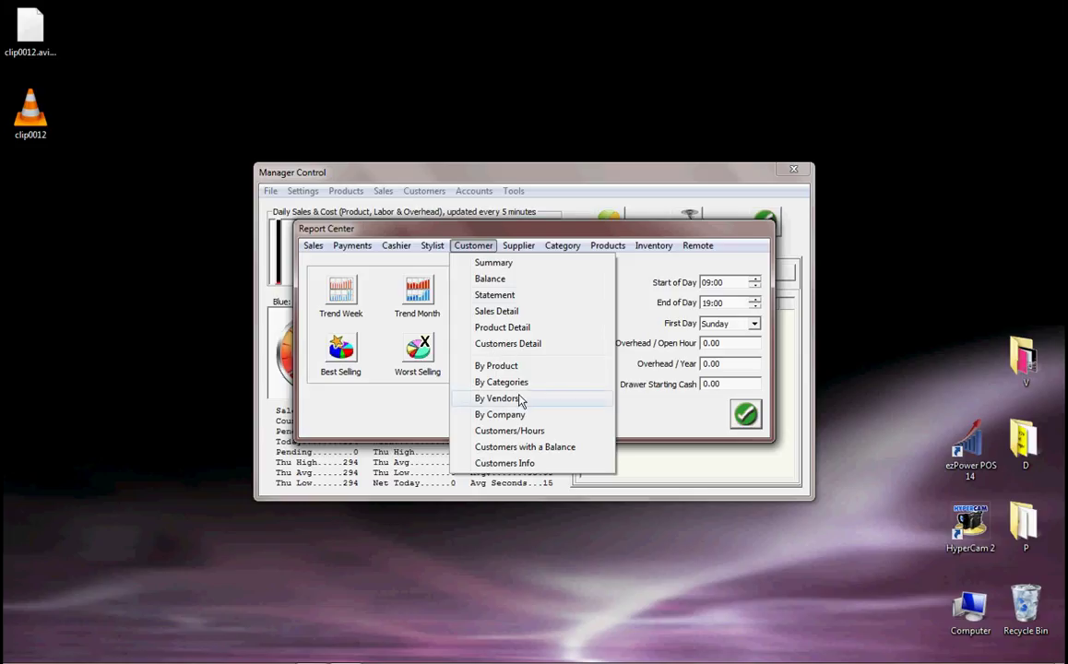
{"action": "mouse_move", "coordinate": [518, 245]}
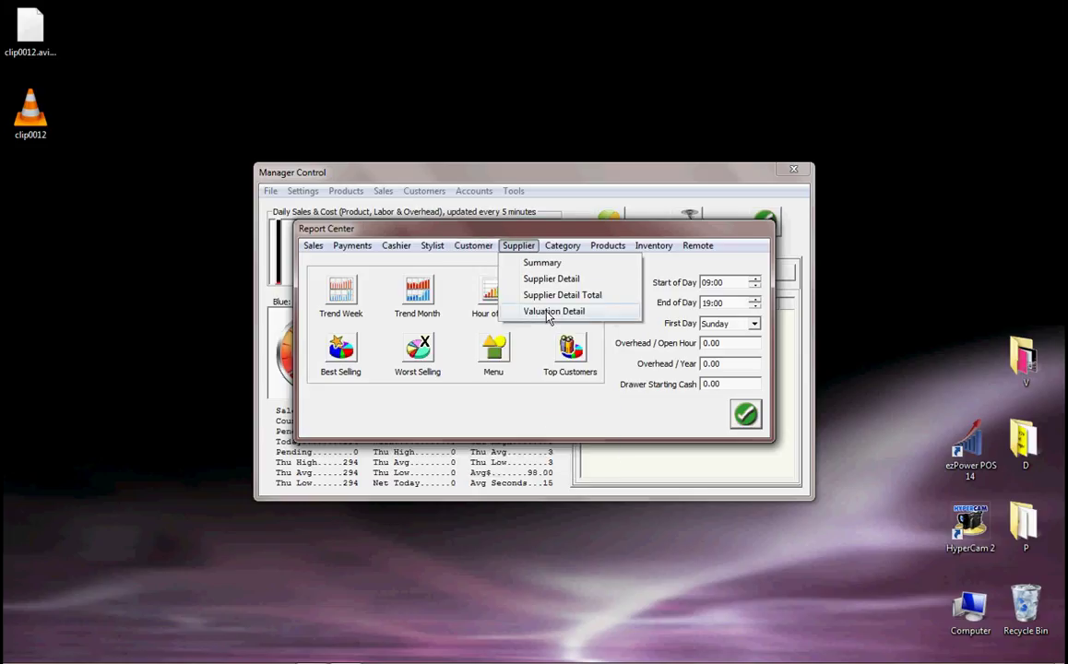
Generate the Menu Sales Summary category report for 8/21/2015 - 8/27/2015, check its email form, and close both without sending.
{"action": "mouse_move", "coordinate": [564, 252]}
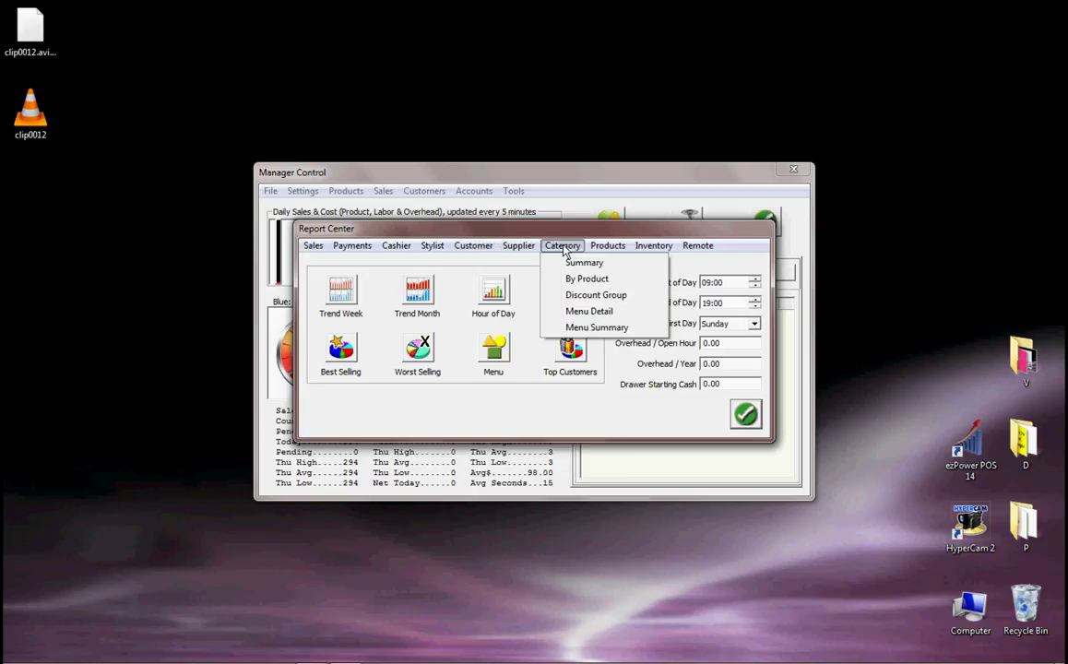
{"action": "left_click", "coordinate": [593, 329]}
{"action": "left_click", "coordinate": [590, 364]}
{"action": "left_click", "coordinate": [671, 436]}
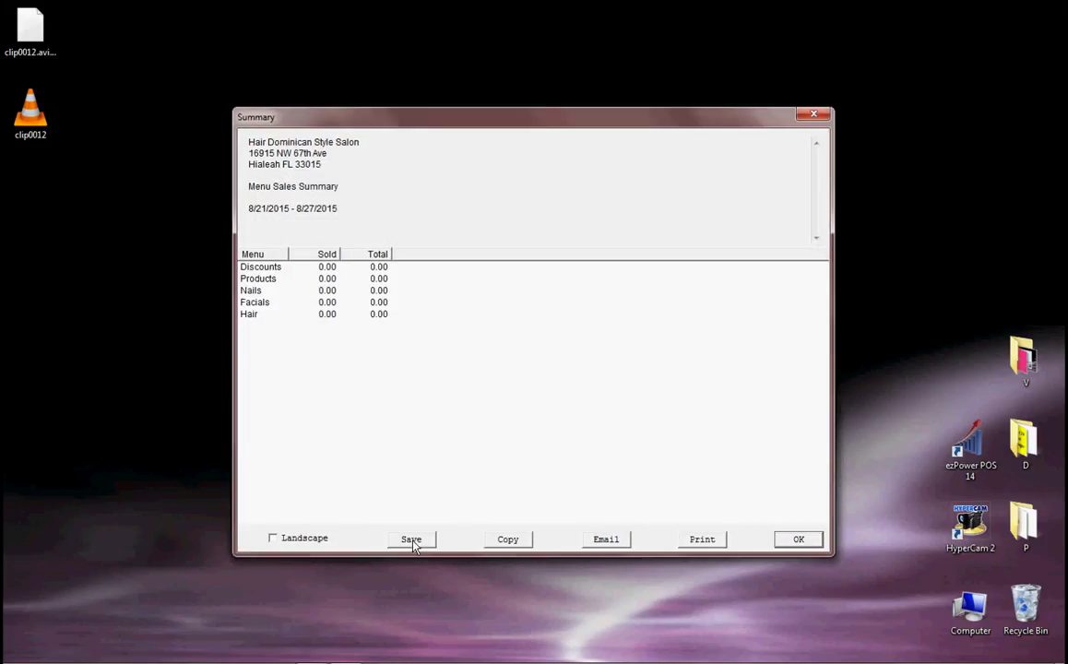
{"action": "left_click", "coordinate": [606, 539]}
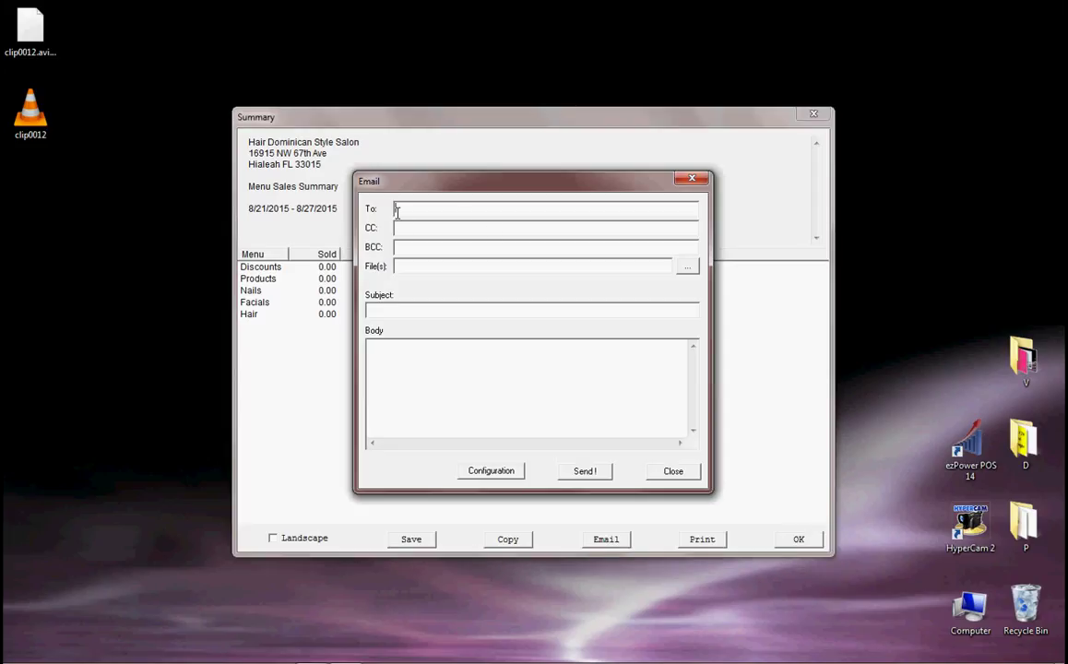
{"action": "left_click", "coordinate": [673, 472]}
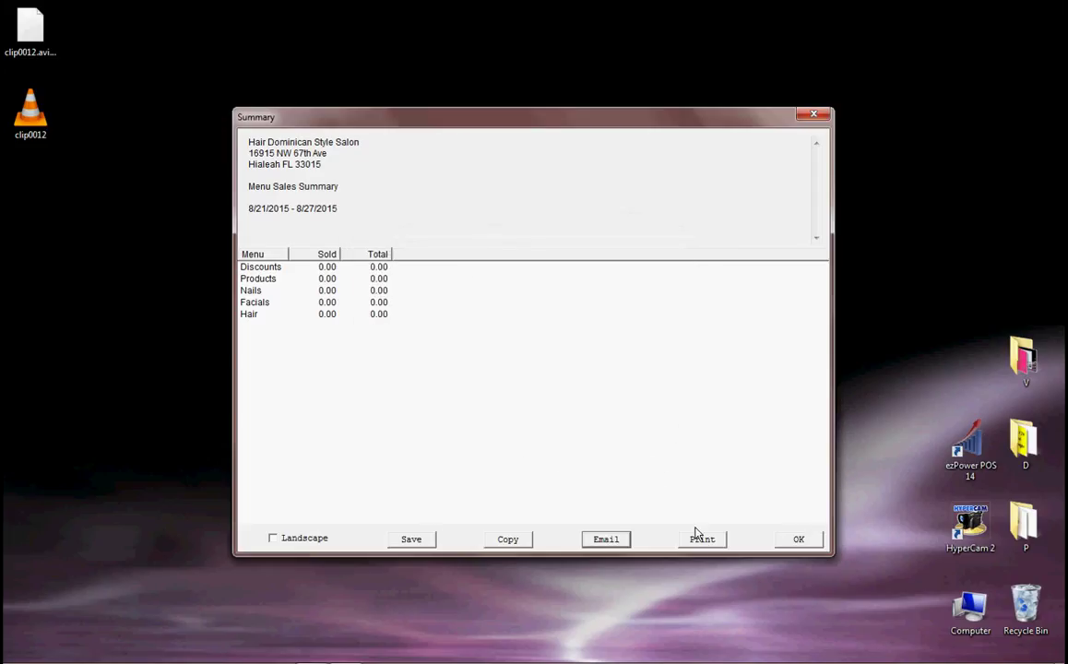
{"action": "left_click", "coordinate": [798, 539]}
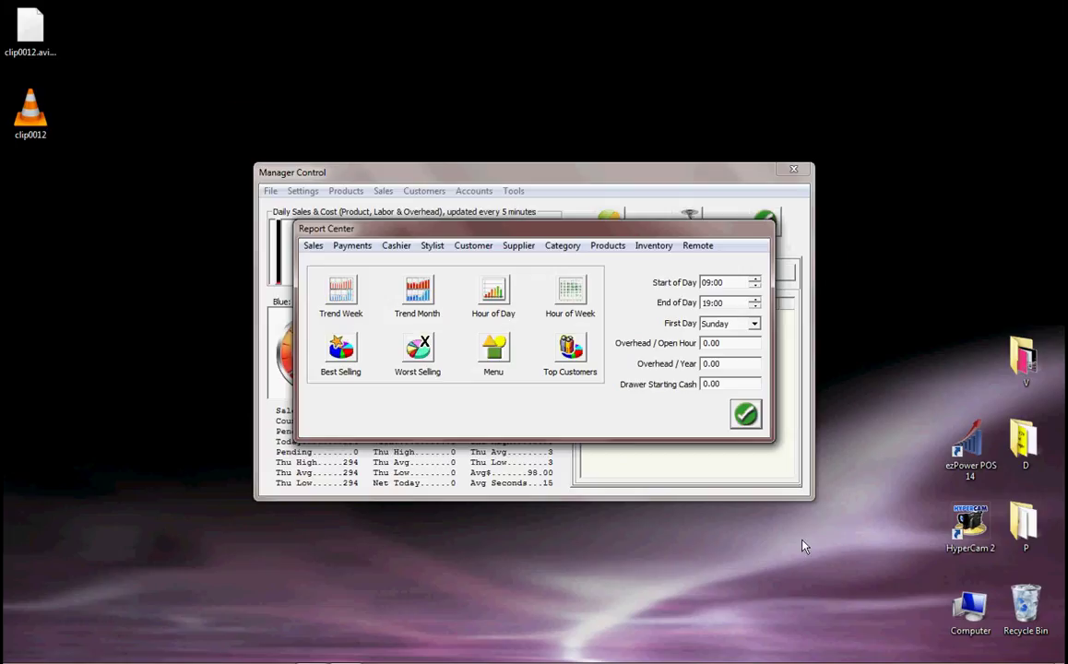
Review the available product and inventory reports, then close the Report Center.
{"action": "left_click", "coordinate": [609, 246]}
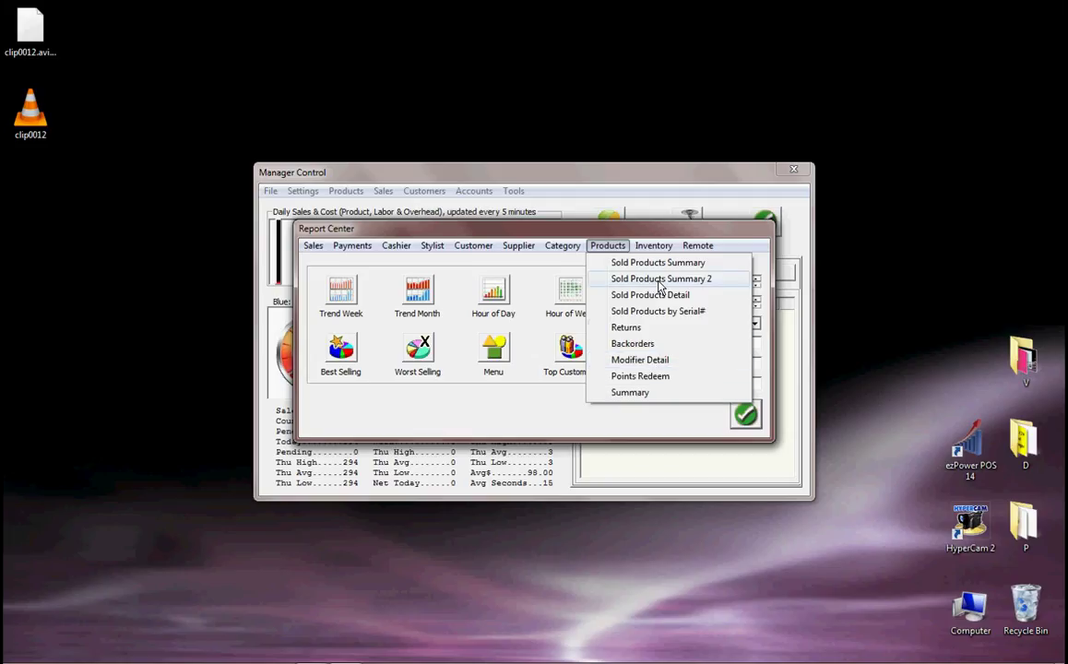
{"action": "mouse_move", "coordinate": [657, 247]}
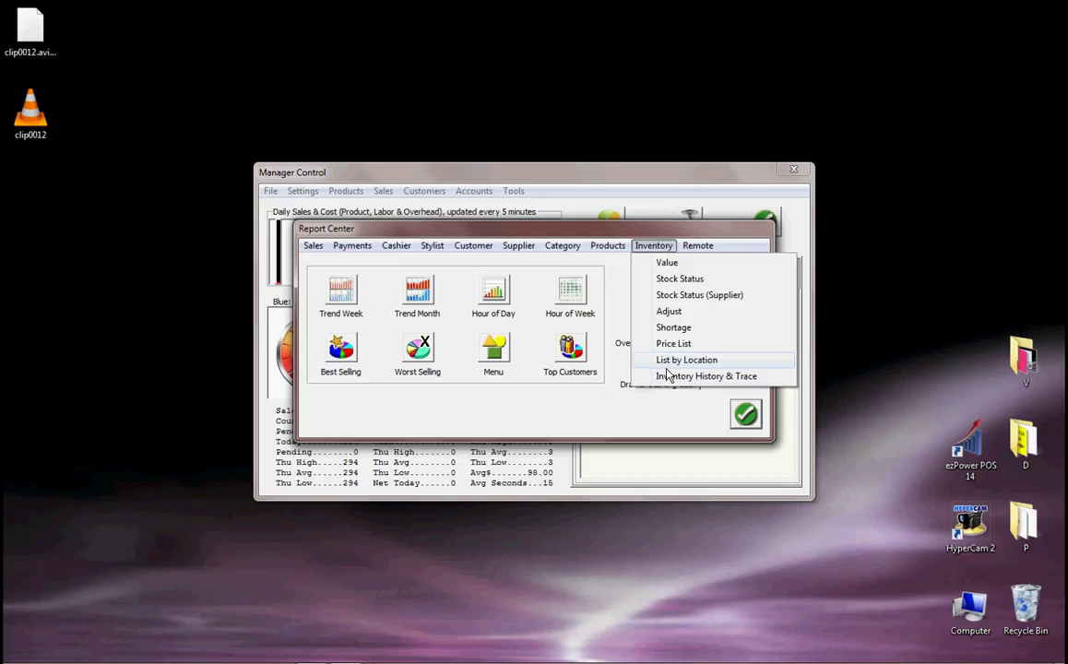
{"action": "mouse_move", "coordinate": [698, 246]}
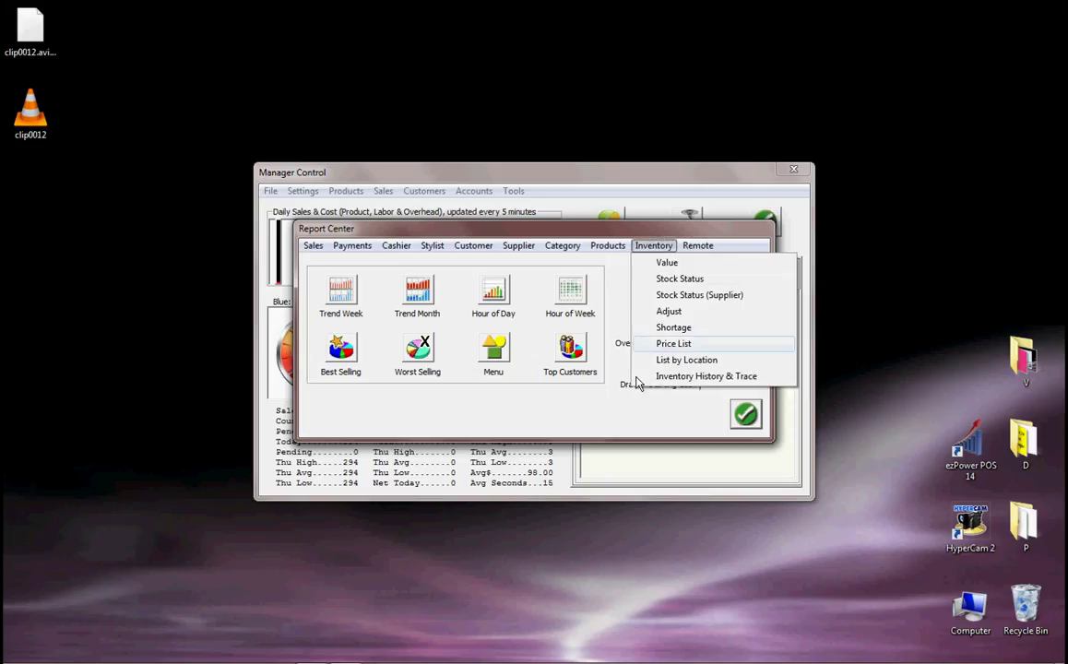
{"action": "left_click", "coordinate": [747, 415]}
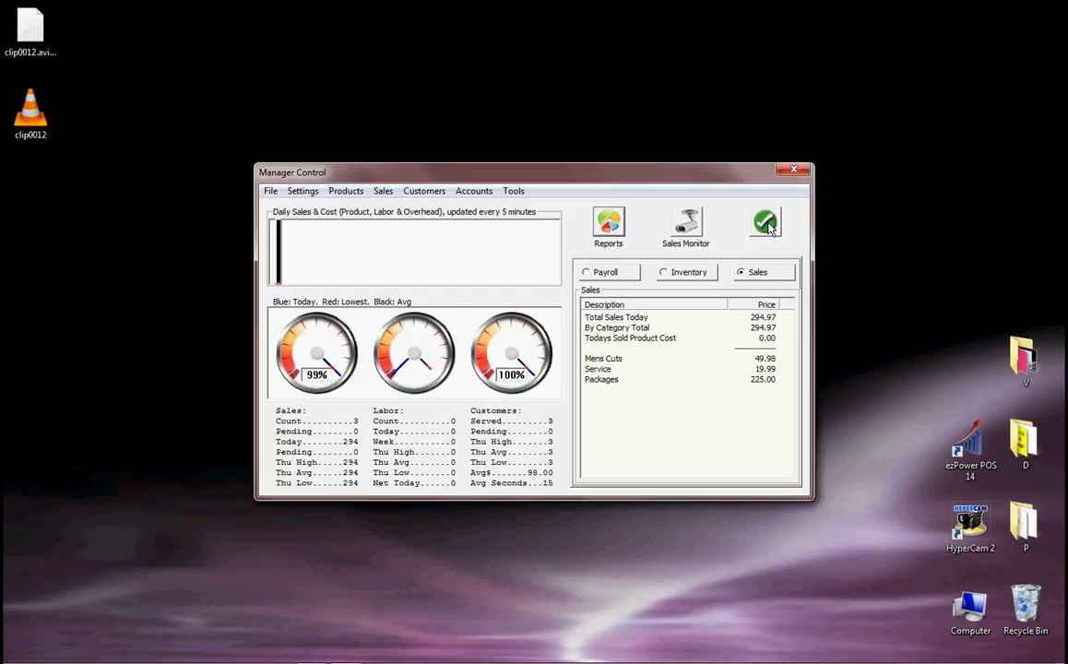
Examine the payroll weekly status, inventory priority warning and sales summaries in Manager Control, finishing on the sales summary.
{"action": "left_click", "coordinate": [688, 273]}
{"action": "left_click", "coordinate": [607, 273]}
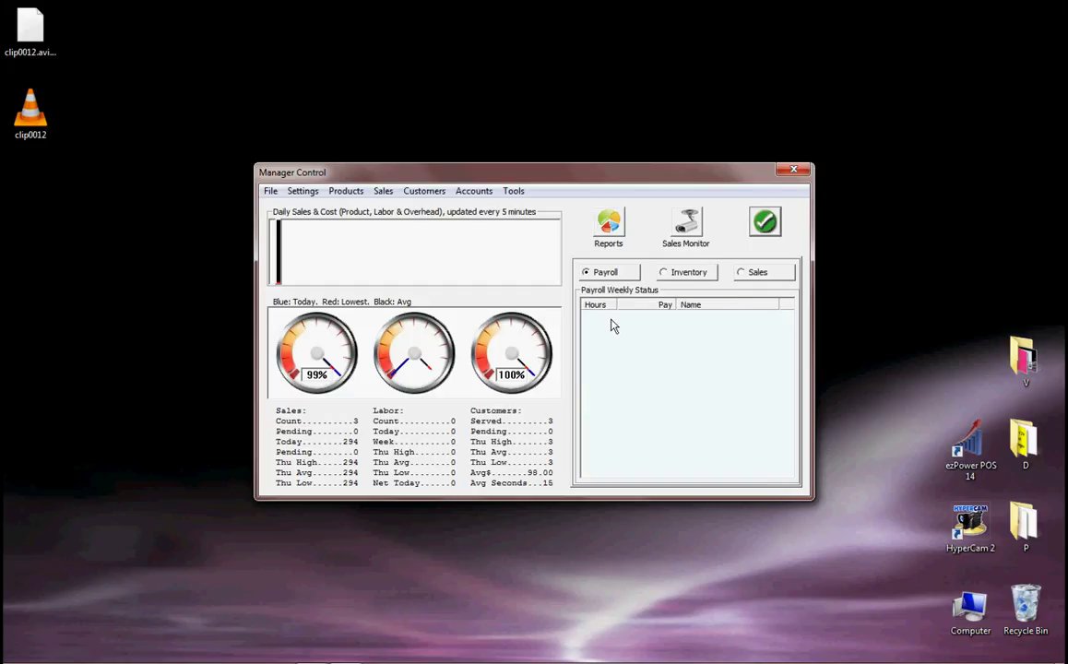
{"action": "left_click", "coordinate": [690, 277]}
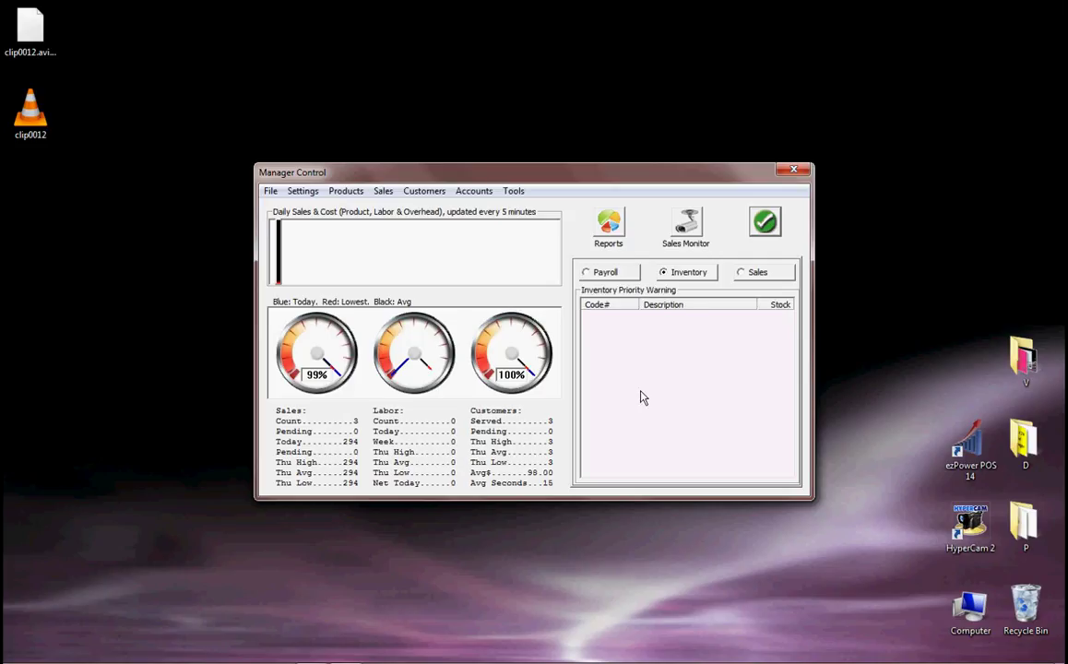
{"action": "left_click", "coordinate": [751, 274]}
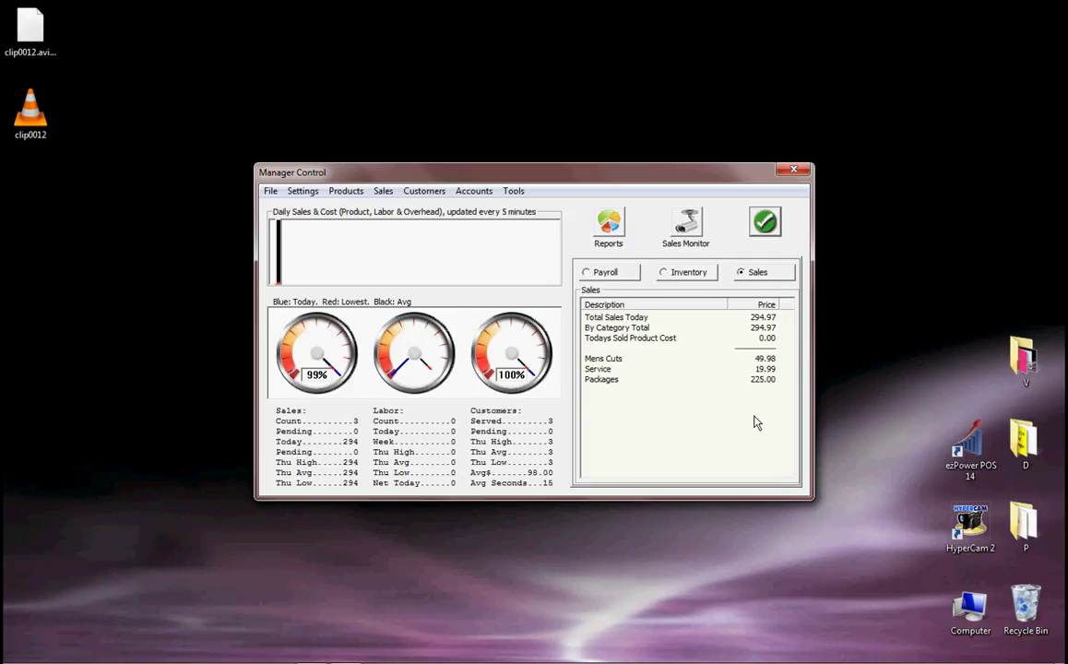
{"action": "left_click", "coordinate": [692, 274]}
{"action": "left_click", "coordinate": [600, 274]}
{"action": "left_click", "coordinate": [755, 274]}
View today's open sales and register totals in the Sales Monitor, then close it and leave Manager Control.
{"action": "left_click", "coordinate": [699, 233]}
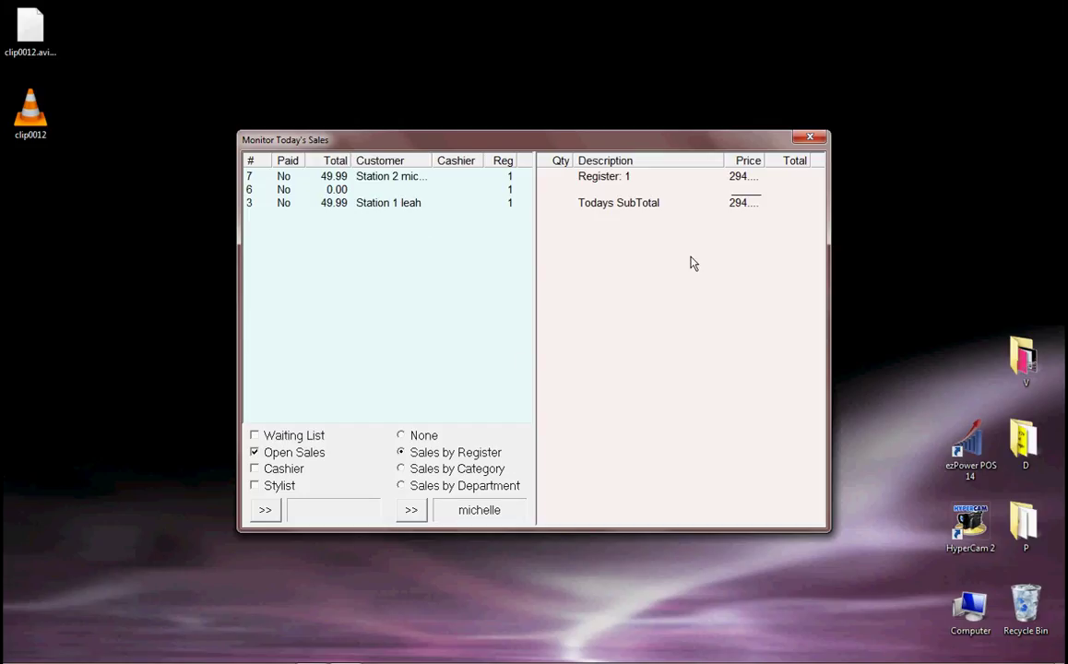
{"action": "left_click", "coordinate": [810, 141]}
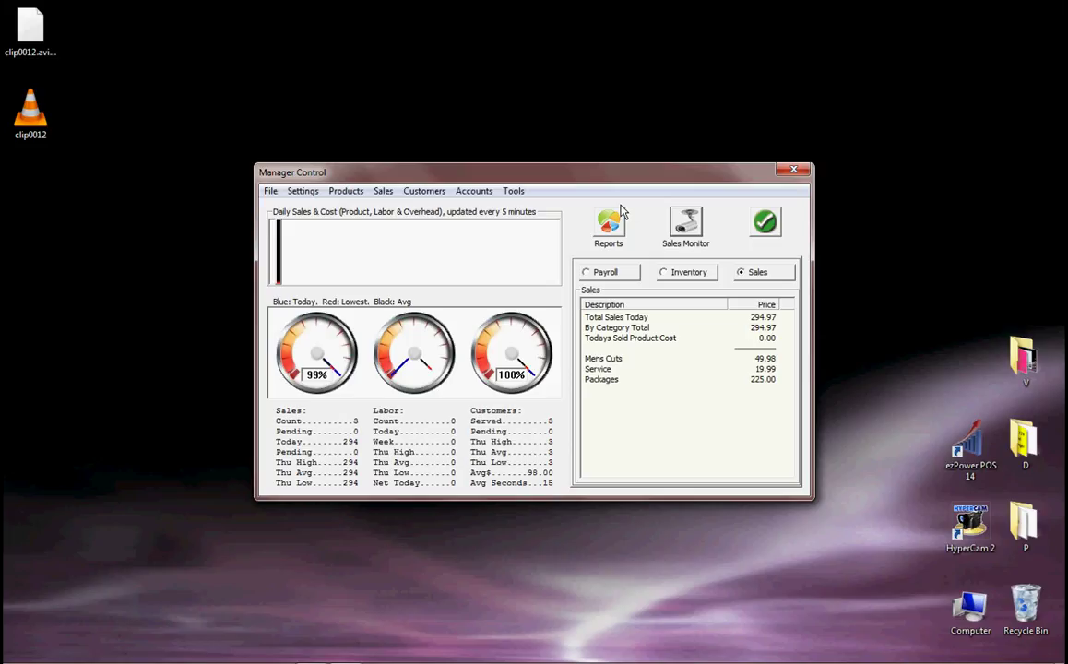
{"action": "left_click", "coordinate": [765, 222]}
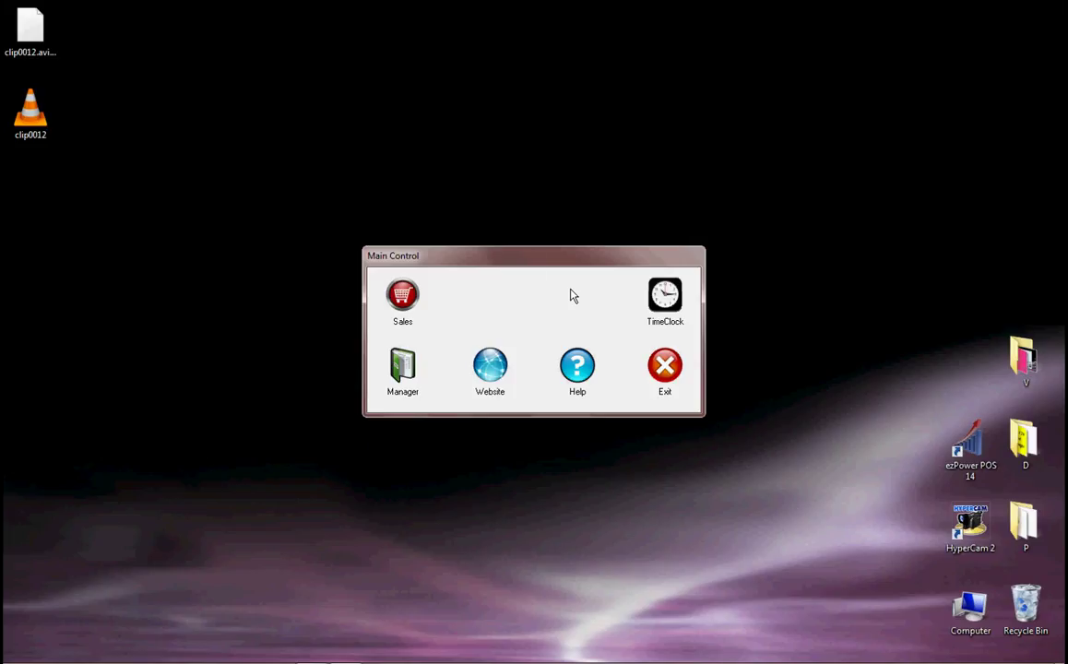
Go past Appointments into the sales window and look through the Hair, Facials, Nails, Products and Discounts pages and the file commands.
{"action": "left_click", "coordinate": [403, 305]}
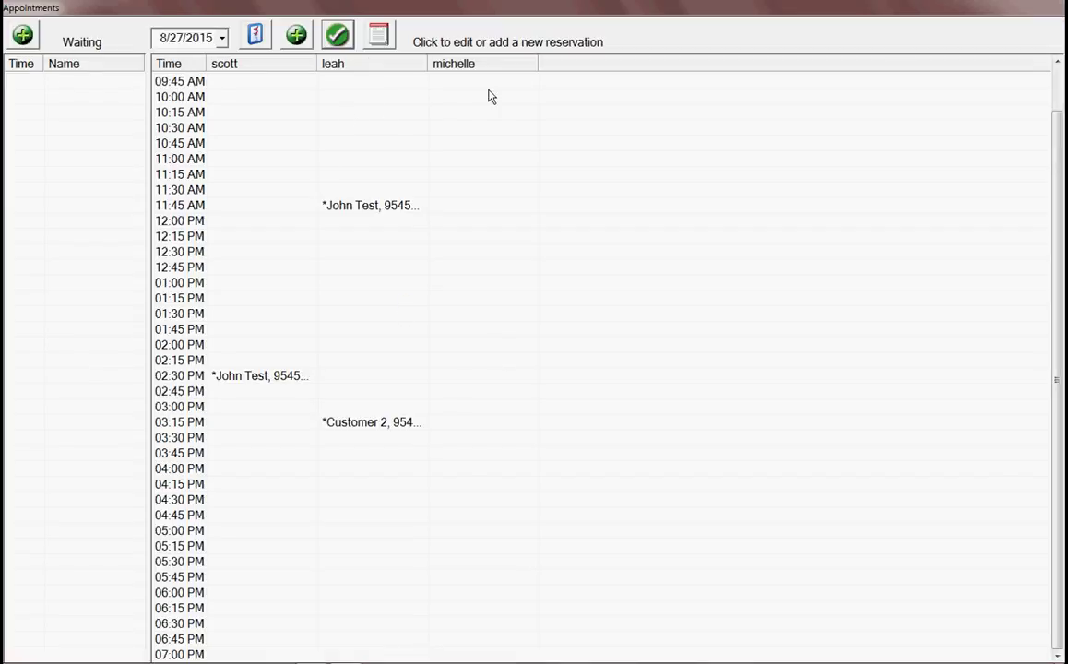
{"action": "left_click", "coordinate": [338, 37]}
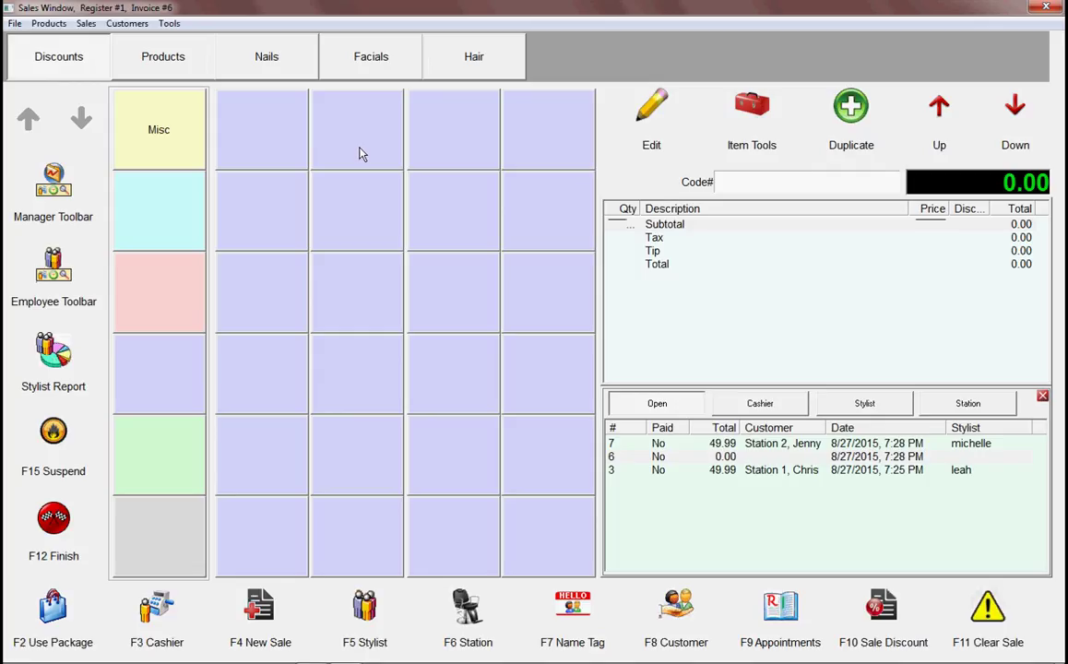
{"action": "left_click", "coordinate": [469, 63]}
{"action": "left_click", "coordinate": [384, 65]}
{"action": "left_click", "coordinate": [266, 56]}
{"action": "left_click", "coordinate": [160, 61]}
{"action": "left_click", "coordinate": [74, 59]}
{"action": "left_click", "coordinate": [14, 24]}
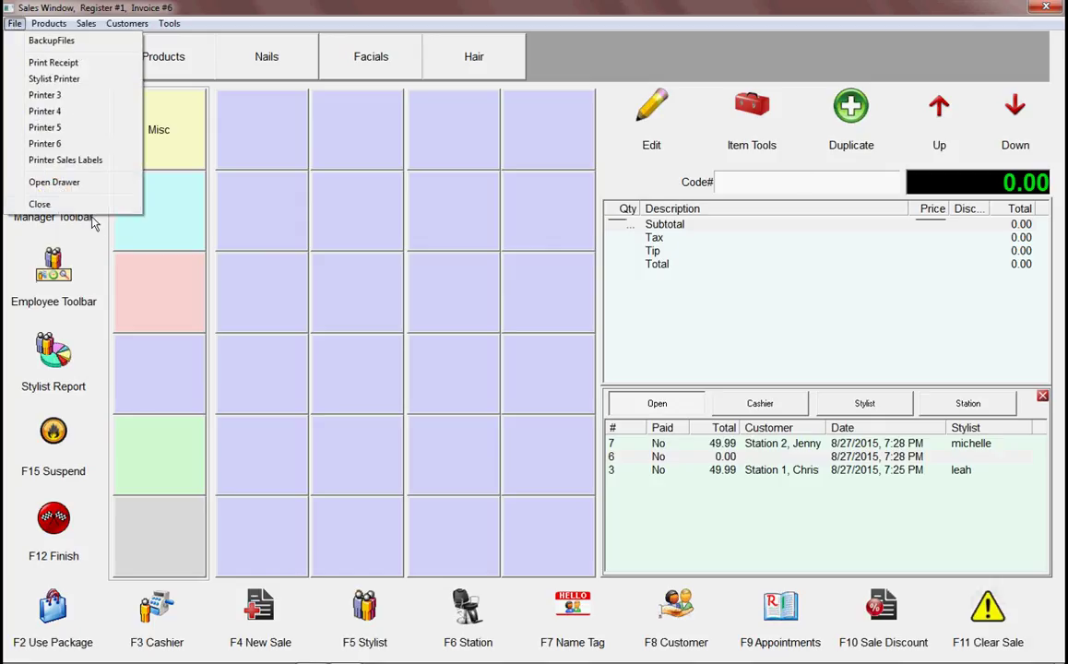